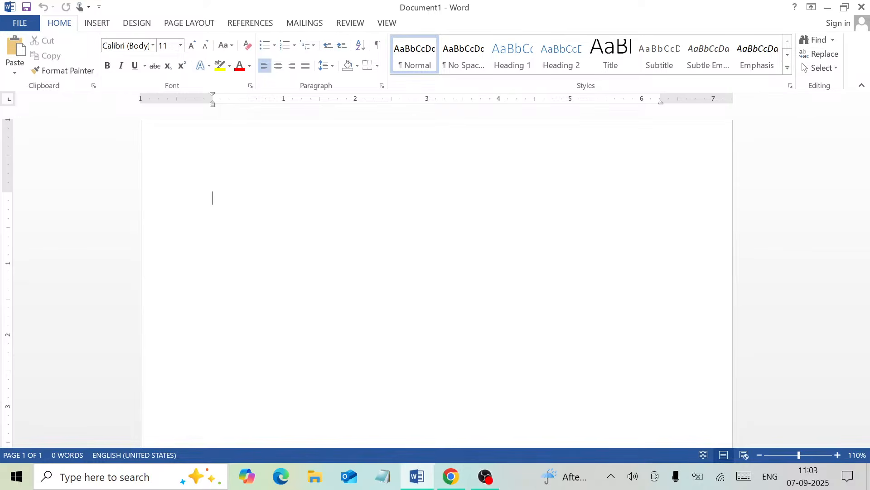
# - Minimize the blank Word document so the Windows desktop is visible
pyautogui.click(828, 7)
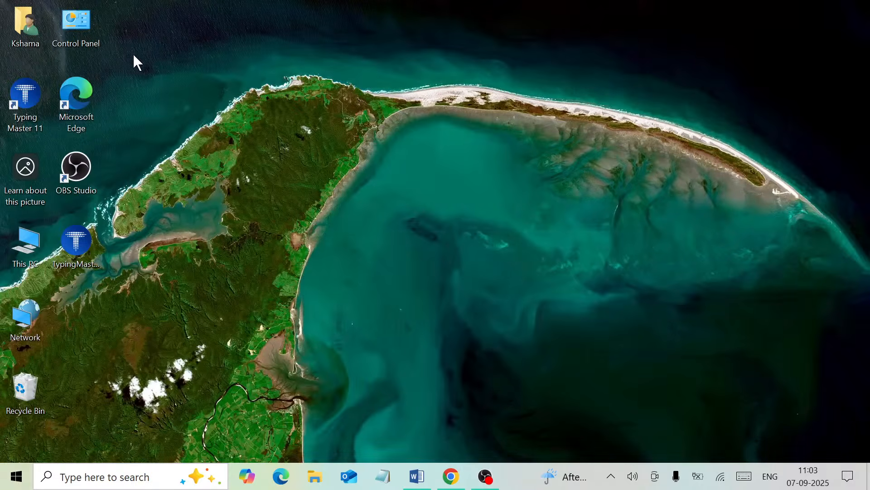
# - Launch Microsoft Edge from its desktop shortcut
pyautogui.doubleClick(89, 90)
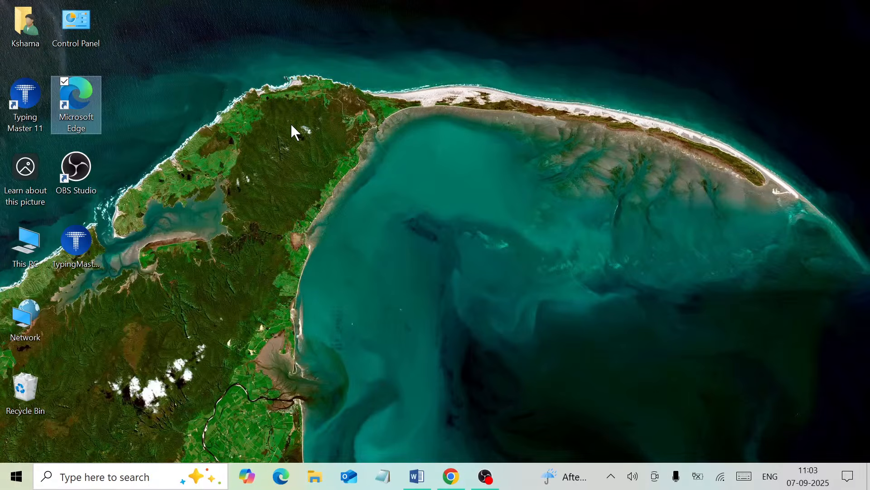
pyautogui.press('Return')
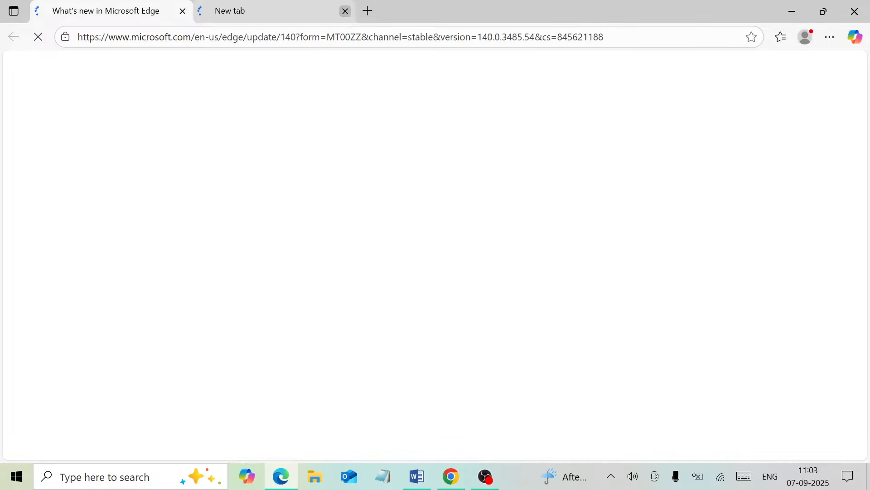
# - Close the extra New tab, go to google.com, and begin typing 'po' in the search box
pyautogui.click(345, 11)
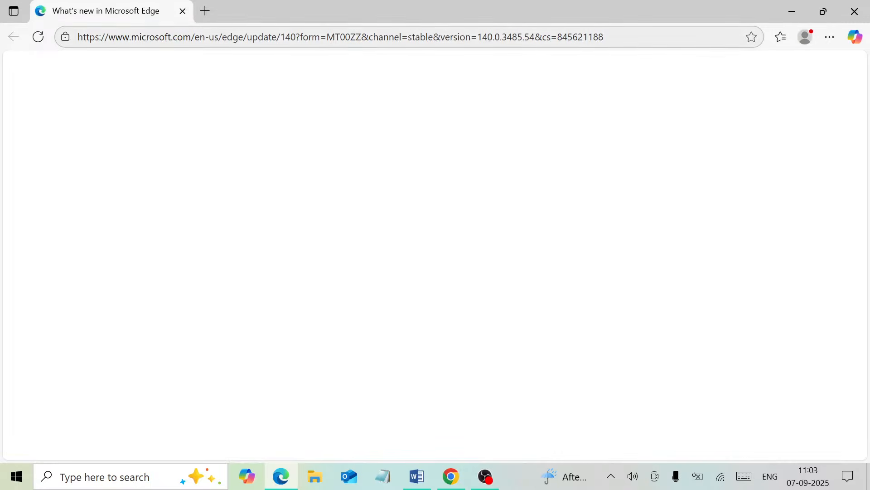
pyautogui.click(313, 36)
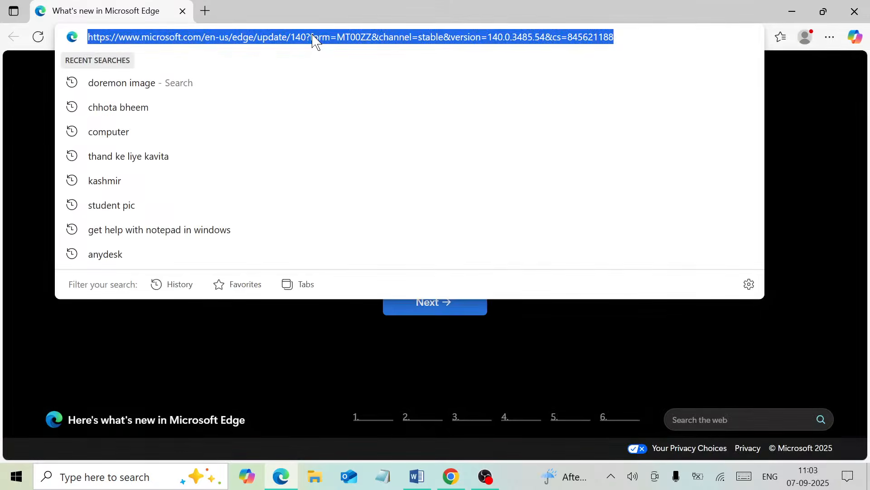
pyautogui.write('google.com')
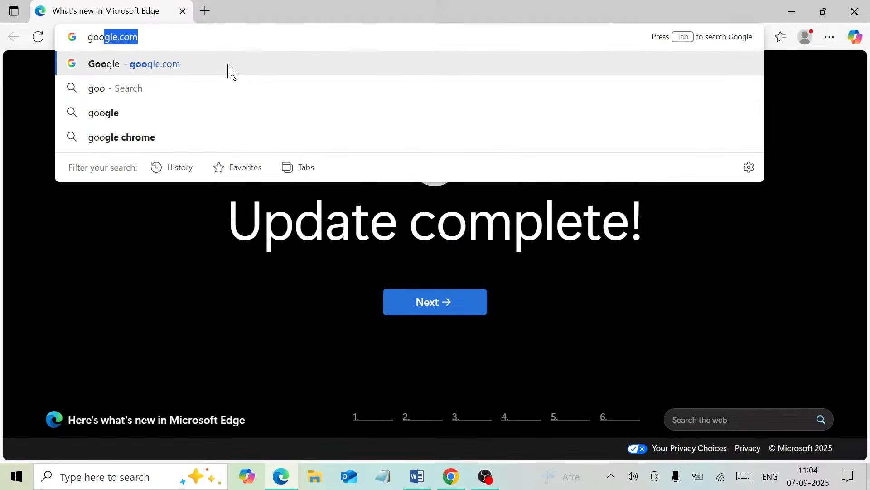
pyautogui.click(228, 65)
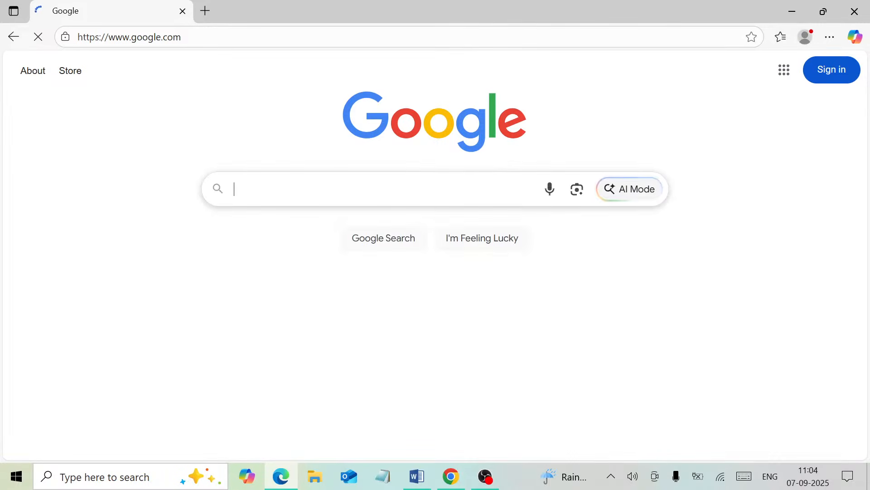
pyautogui.write('po')
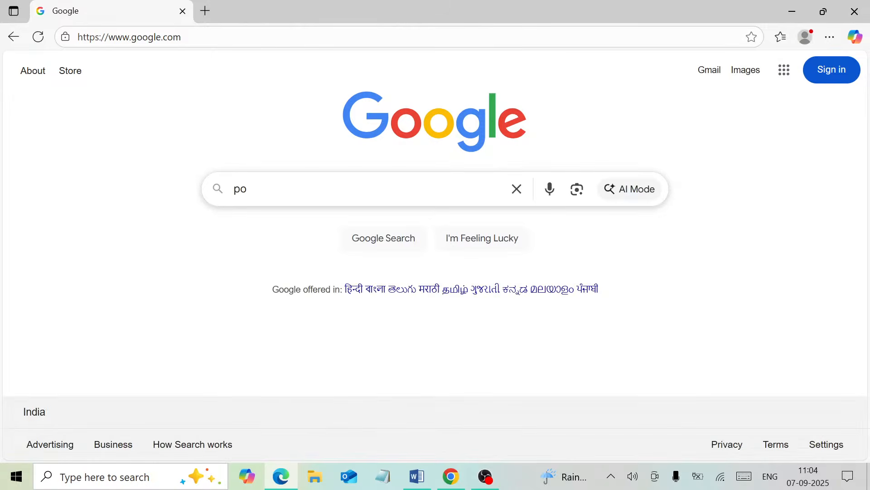
# - Search Google Images for 'project front page design' and scroll through the results
pyautogui.press('BackSpace')
pyautogui.write('roject ')
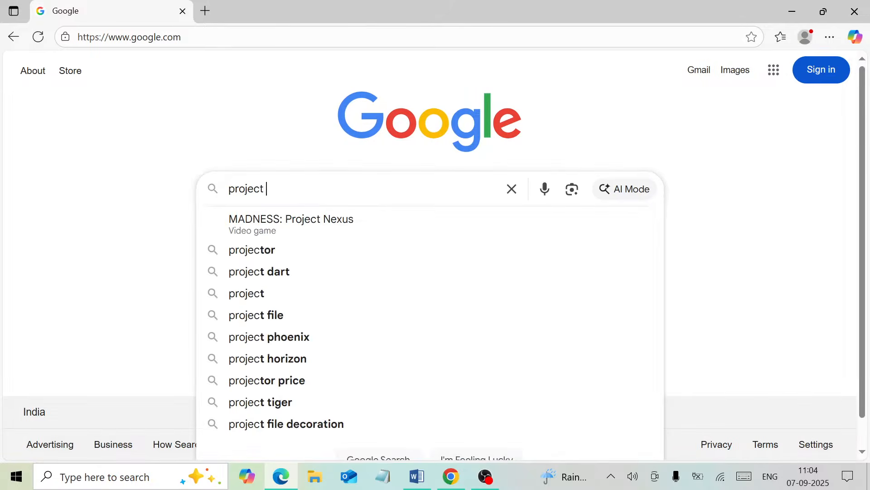
pyautogui.write('fron')
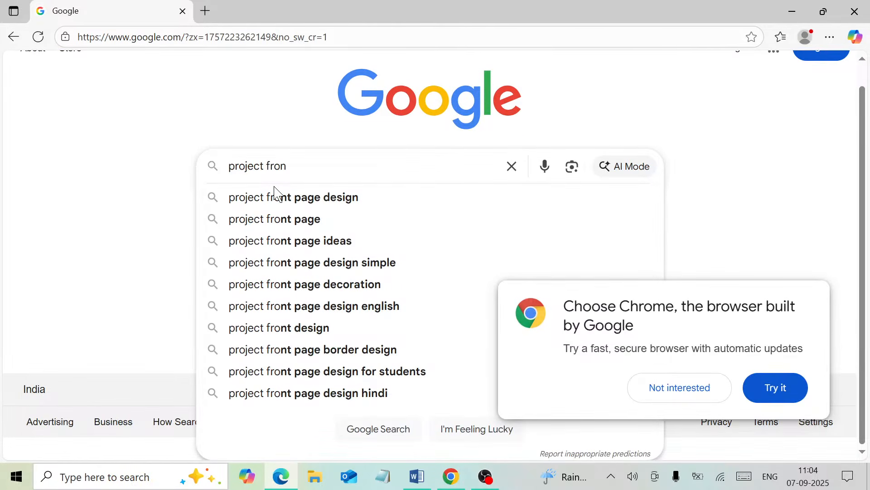
pyautogui.click(302, 198)
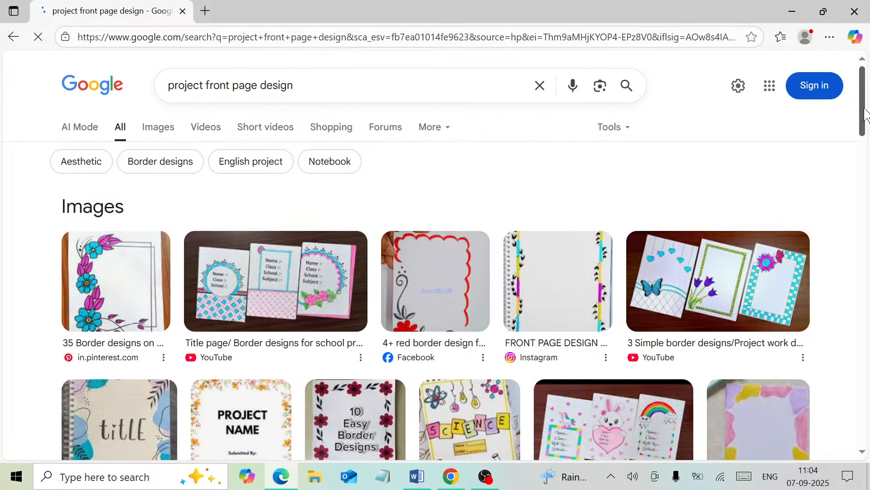
pyautogui.moveTo(866, 115)
pyautogui.mouseDown()
pyautogui.moveTo(858, 149)
pyautogui.moveTo(860, 131)
pyautogui.mouseUp()
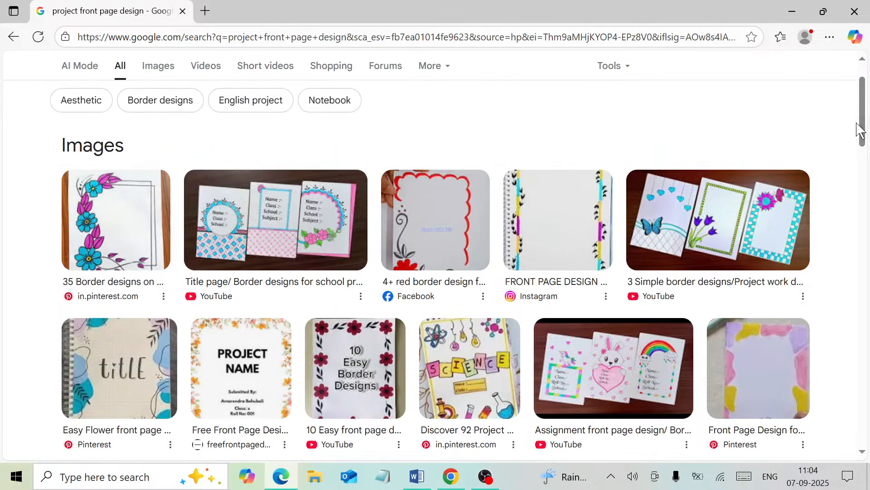
pyautogui.click(162, 65)
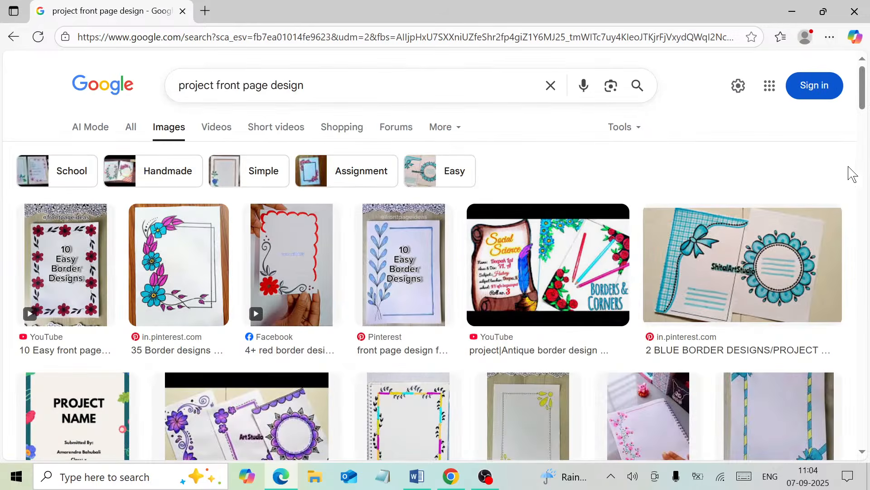
pyautogui.moveTo(864, 107); pyautogui.dragTo(829, 191)
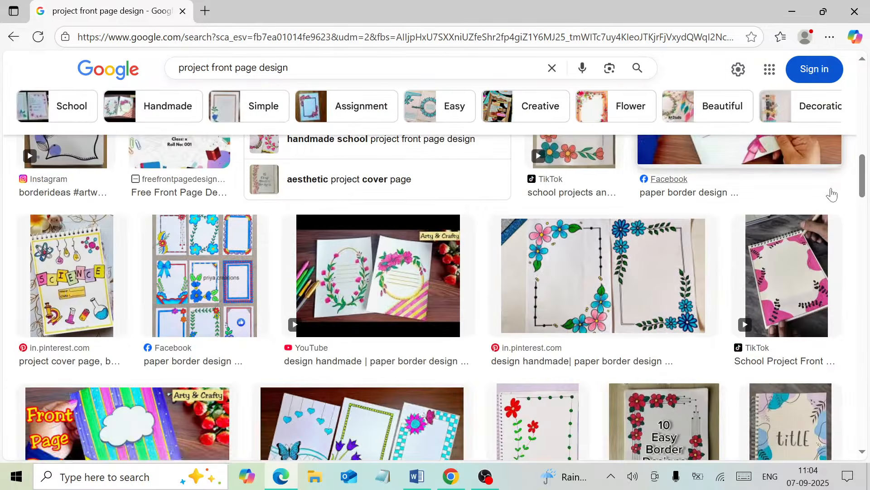
pyautogui.doubleClick(274, 67)
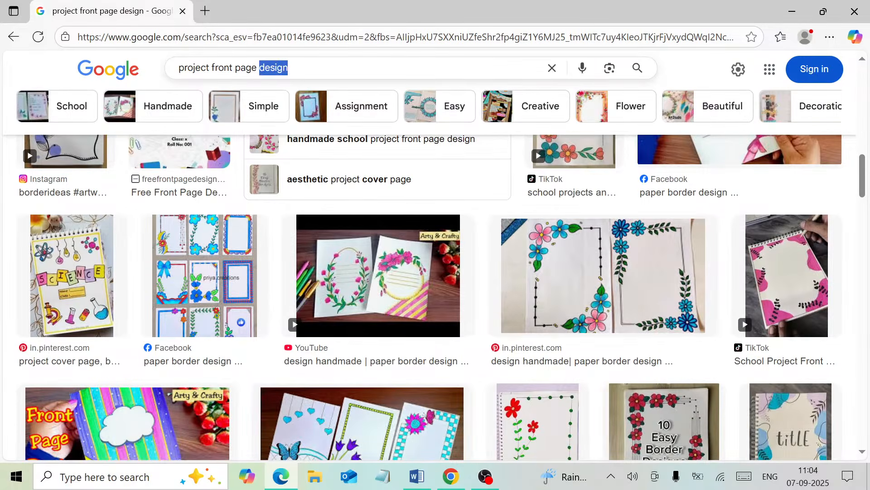
# - Refine the image search to 'project front page for college', browse it, then close Edge
pyautogui.write('for')
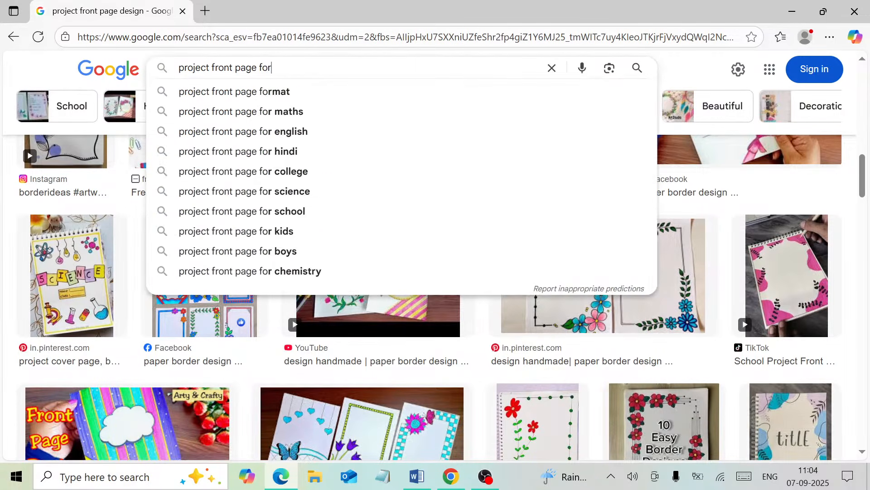
pyautogui.write(' co')
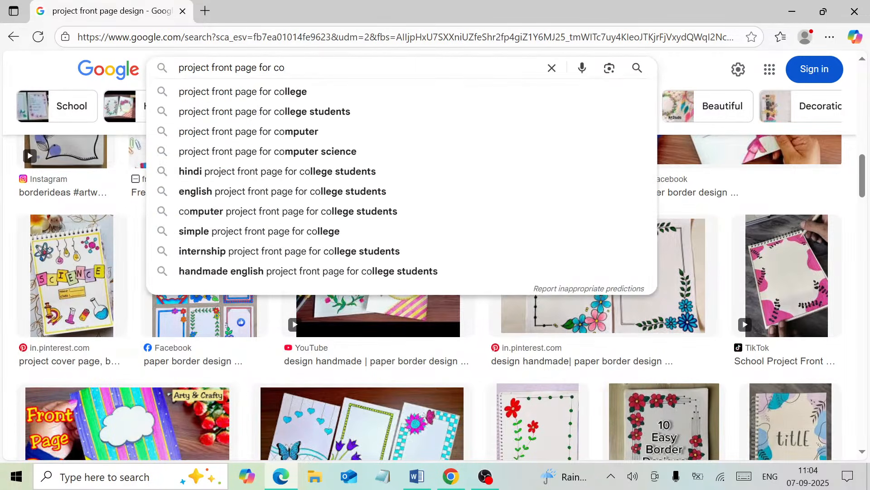
pyautogui.click(317, 91)
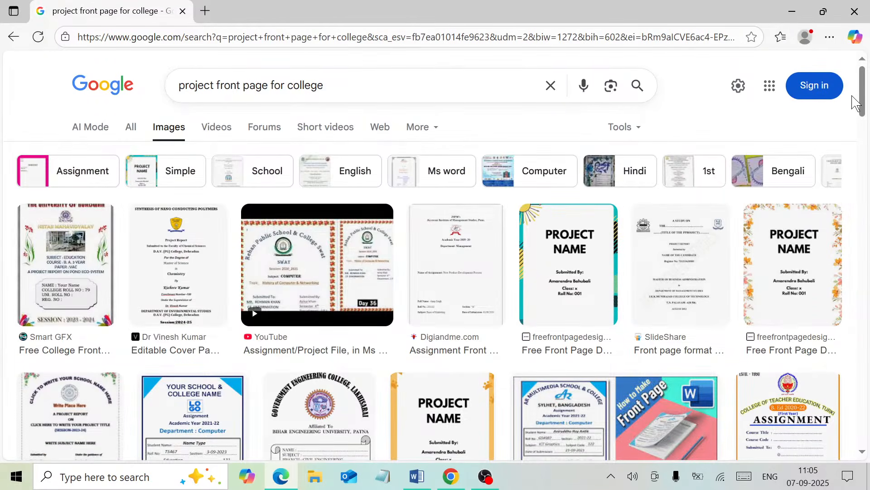
pyautogui.moveTo(866, 111)
pyautogui.mouseDown()
pyautogui.moveTo(866, 191)
pyautogui.moveTo(851, 210)
pyautogui.moveTo(864, 119)
pyautogui.mouseUp()
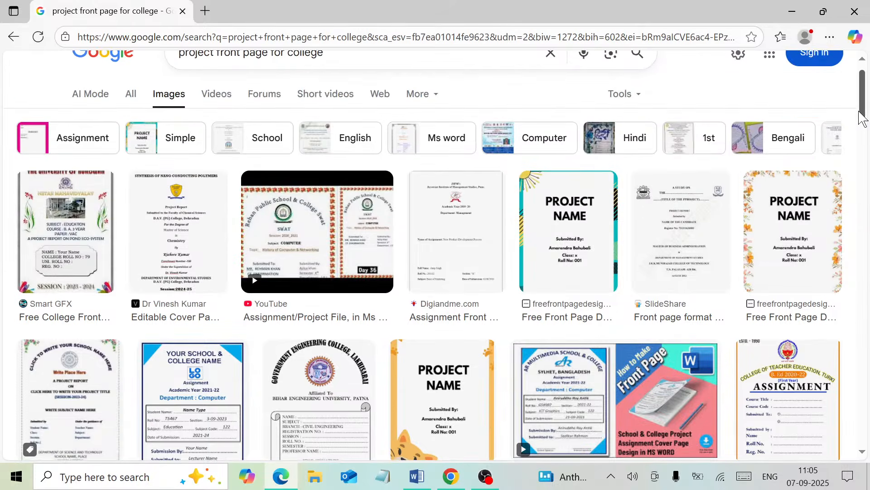
pyautogui.click(855, 23)
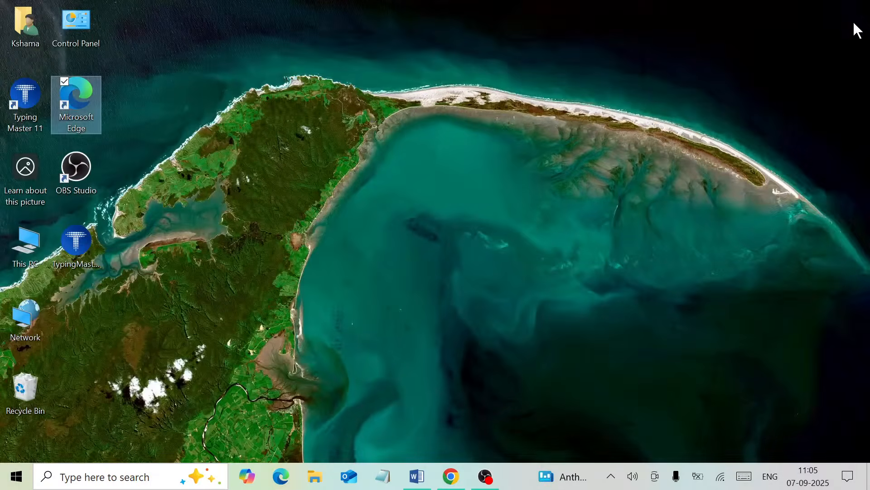
# - Restore the blank Word document from the taskbar and show its DESIGN options
pyautogui.click(410, 481)
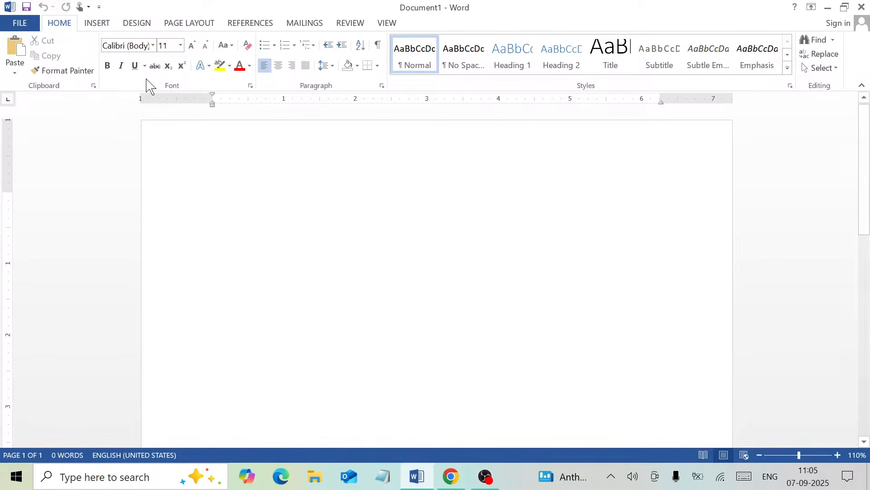
pyautogui.click(137, 23)
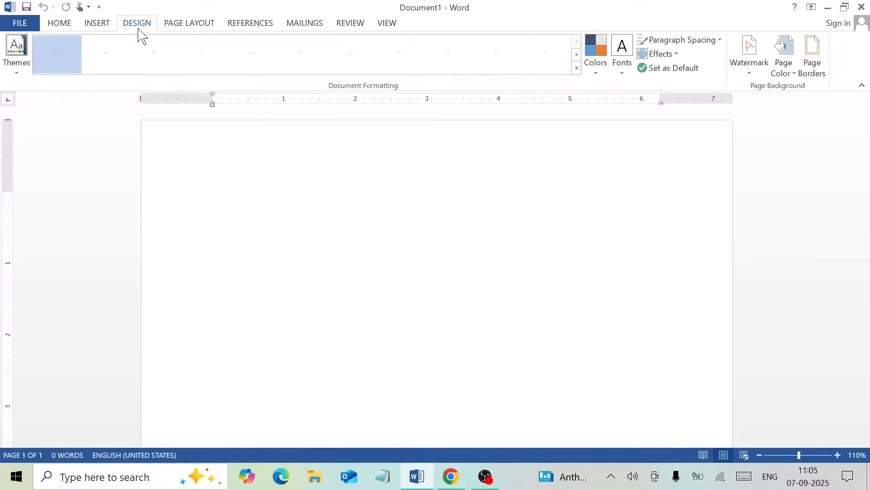
# - Open Page Borders to reach the Borders and Shading Page Border settings
pyautogui.click(813, 64)
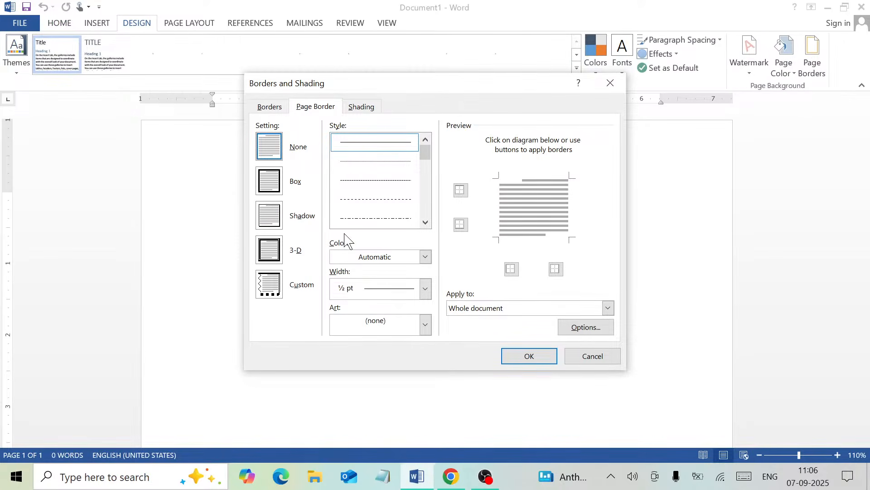
# - Try several patterns from the Art border list, including the zigzag design
pyautogui.click(421, 326)
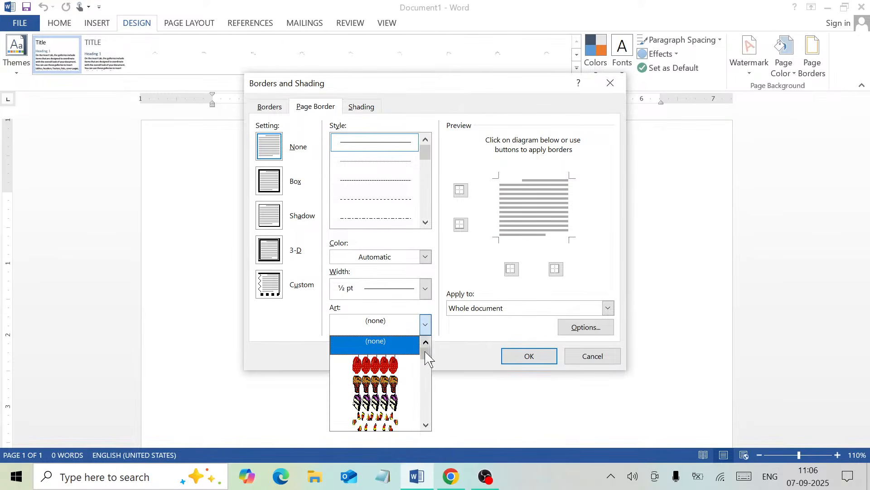
pyautogui.moveTo(426, 354); pyautogui.dragTo(425, 393)
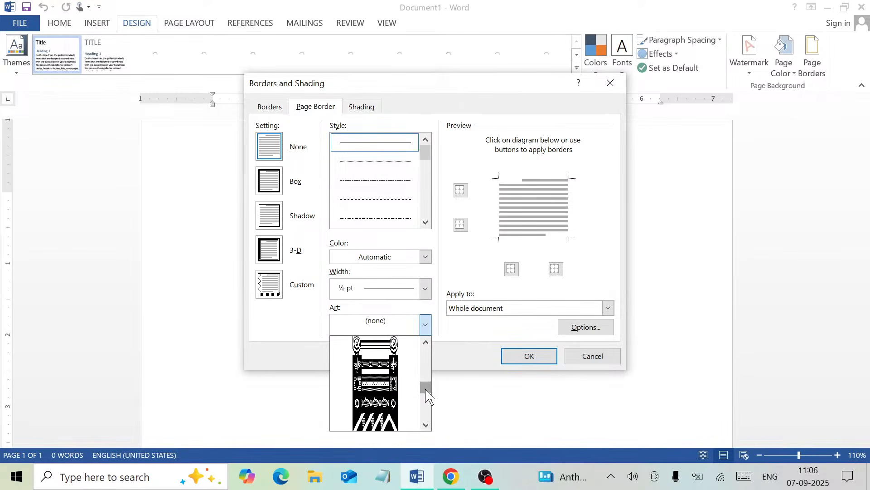
pyautogui.click(385, 371)
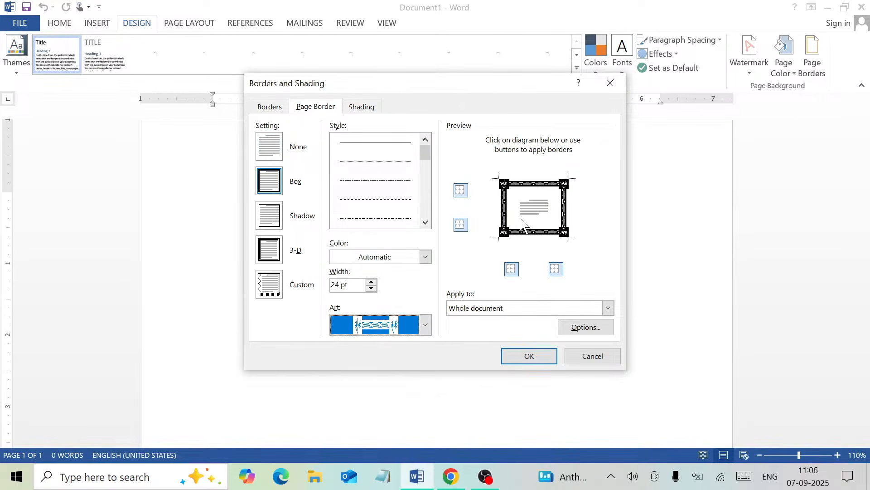
pyautogui.click(428, 325)
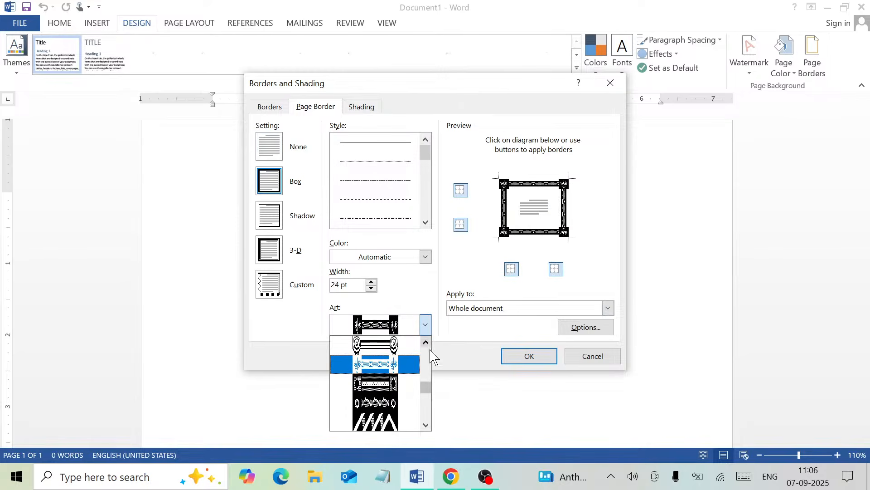
pyautogui.click(390, 403)
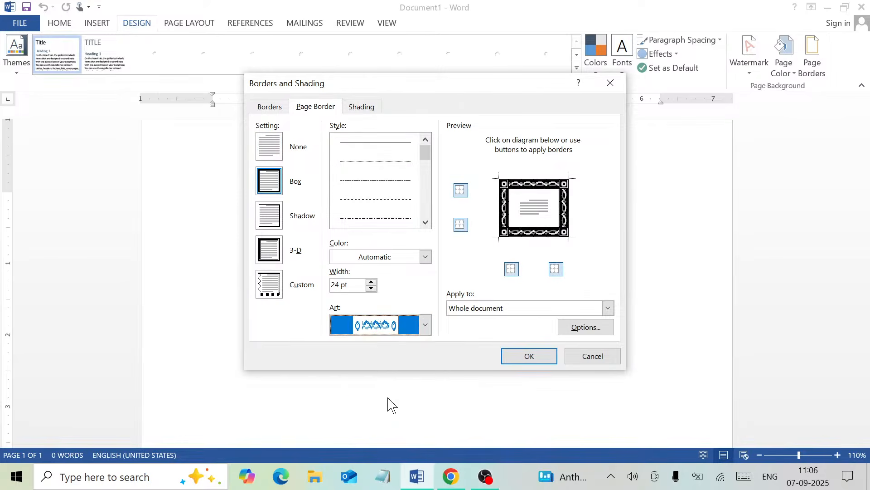
pyautogui.click(426, 325)
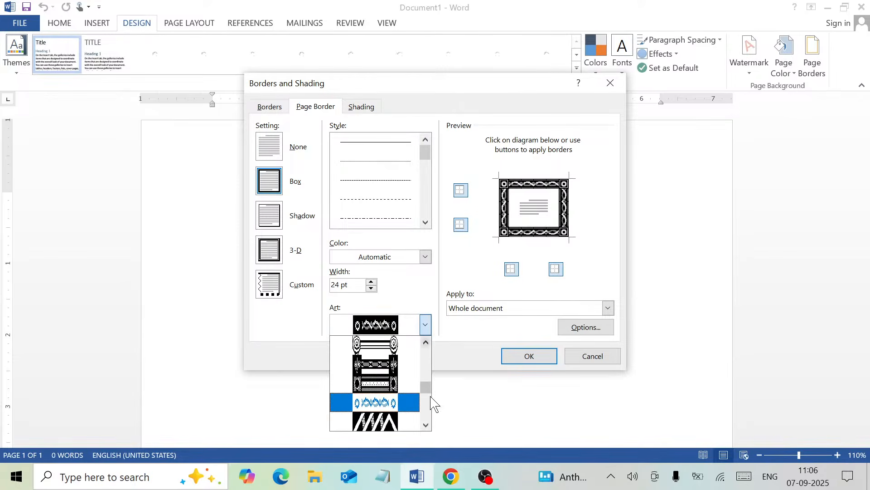
pyautogui.click(426, 425)
pyautogui.click(426, 425)
pyautogui.click(427, 425)
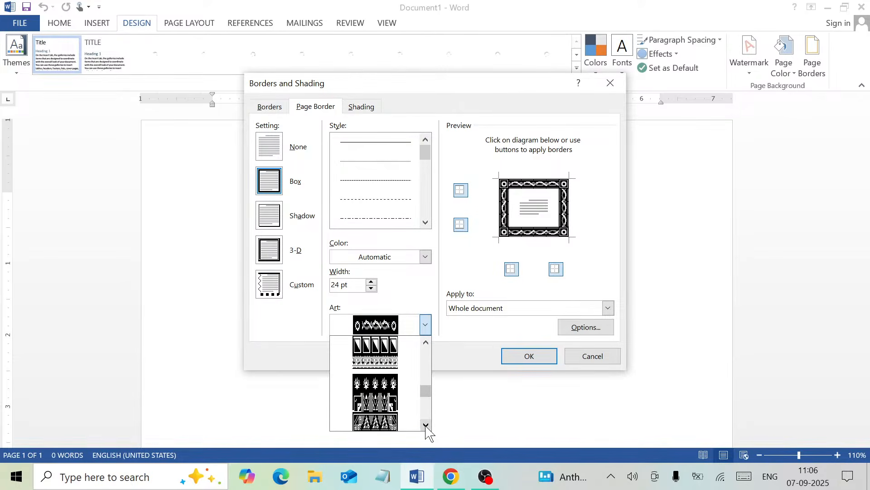
pyautogui.click(391, 365)
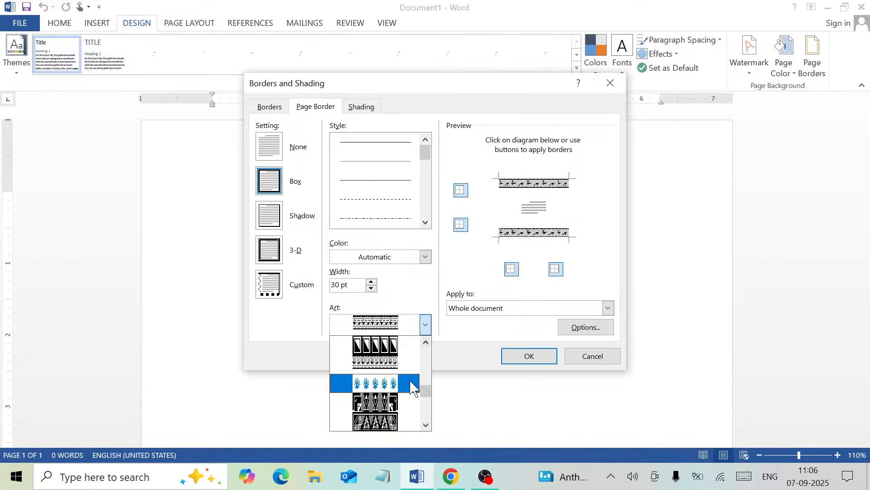
# - Apply the black-and-cream wave-pattern art border to the whole page
pyautogui.scroll(2, 428, 395)
pyautogui.scroll(5, 428, 395)
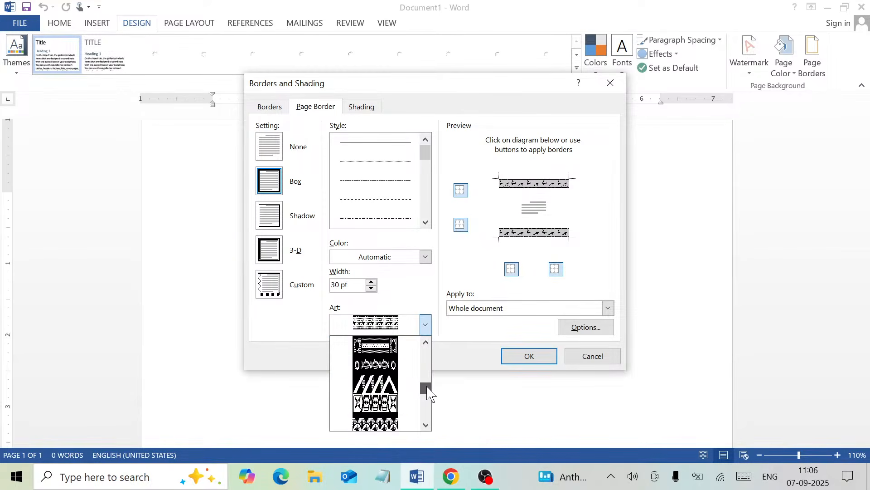
pyautogui.scroll(1, 428, 382)
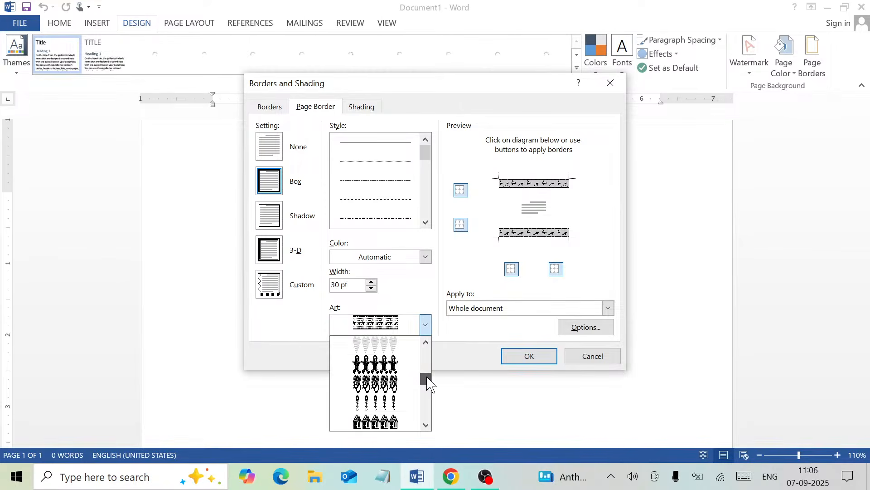
pyautogui.click(426, 342)
pyautogui.click(426, 343)
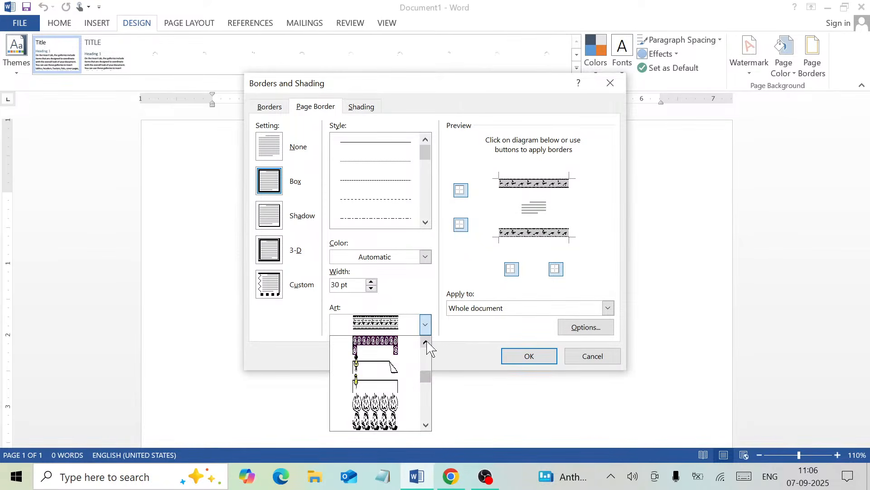
pyautogui.click(426, 343)
pyautogui.click(426, 343)
pyautogui.click(426, 342)
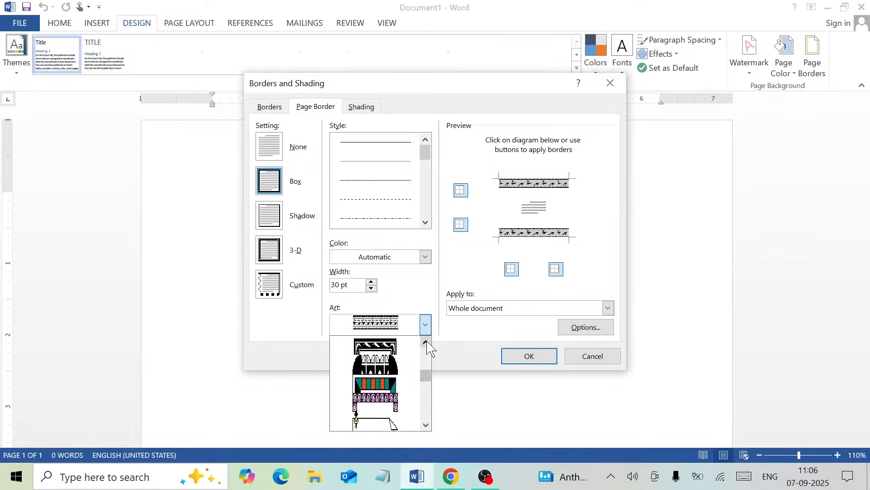
pyautogui.click(426, 342)
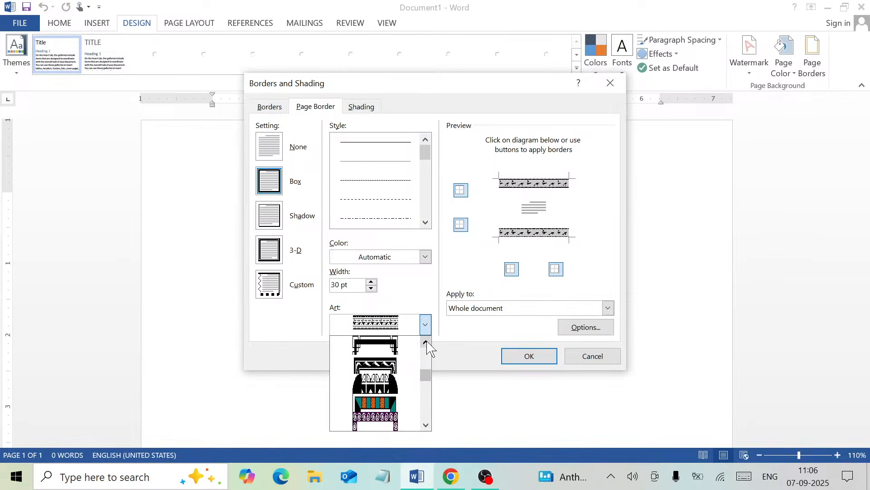
pyautogui.click(391, 366)
pyautogui.click(526, 356)
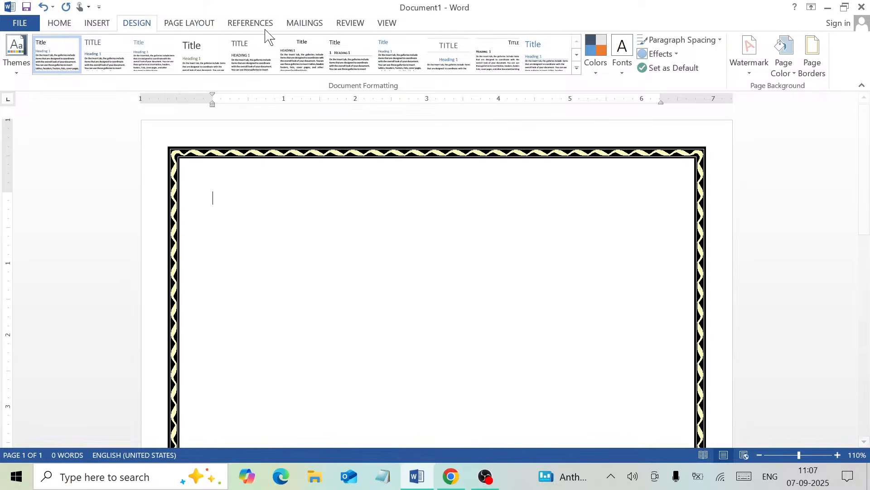
# - Keep the page in Portrait orientation via Page Layout's Orientation menu
pyautogui.click(185, 27)
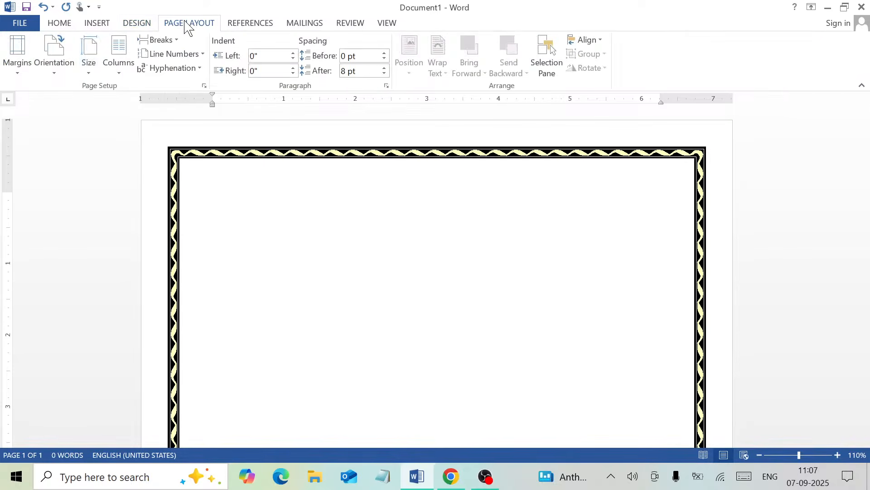
pyautogui.click(59, 75)
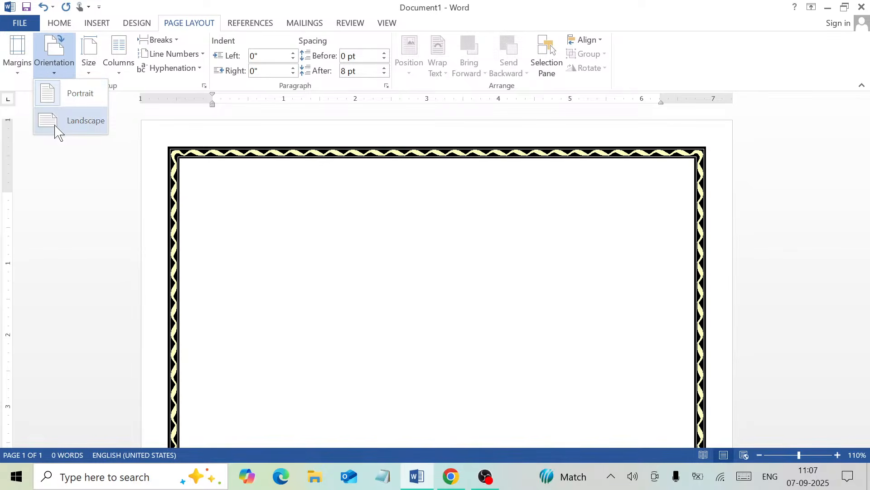
pyautogui.click(52, 99)
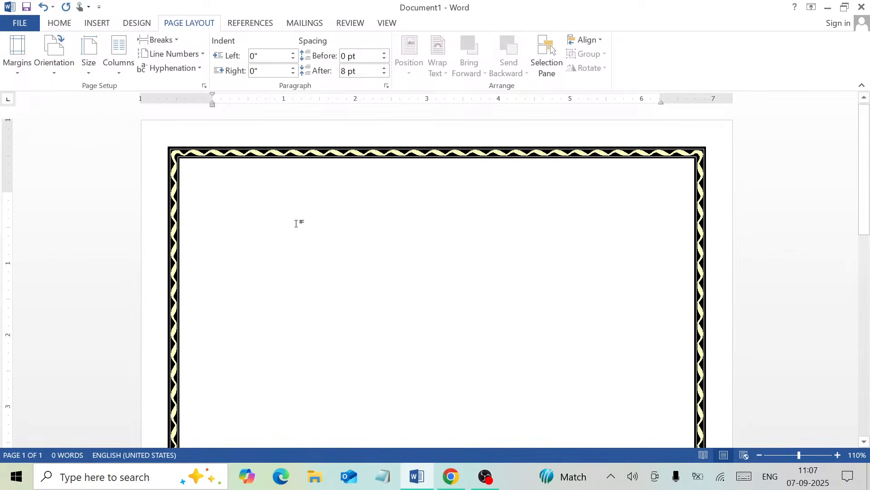
pyautogui.click(98, 23)
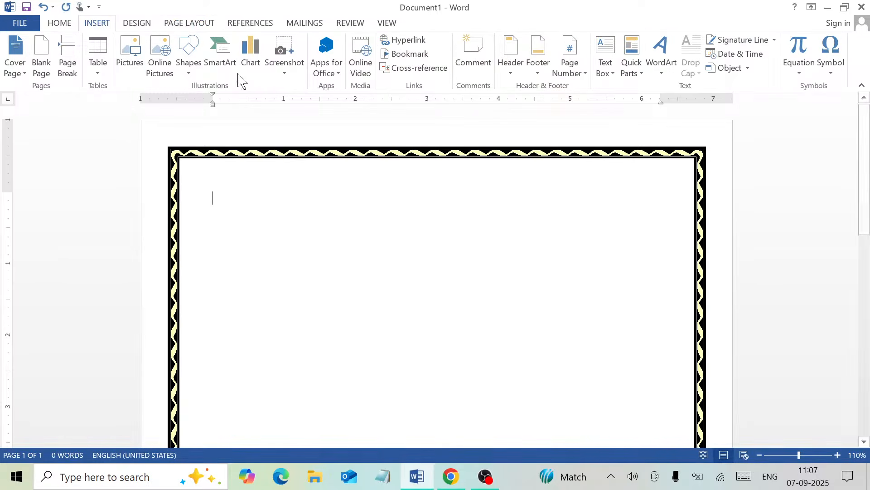
# - Insert black hard-shadow WordArt reading 'KSHAMA COMPUTER INSTITUTE'
pyautogui.click(655, 77)
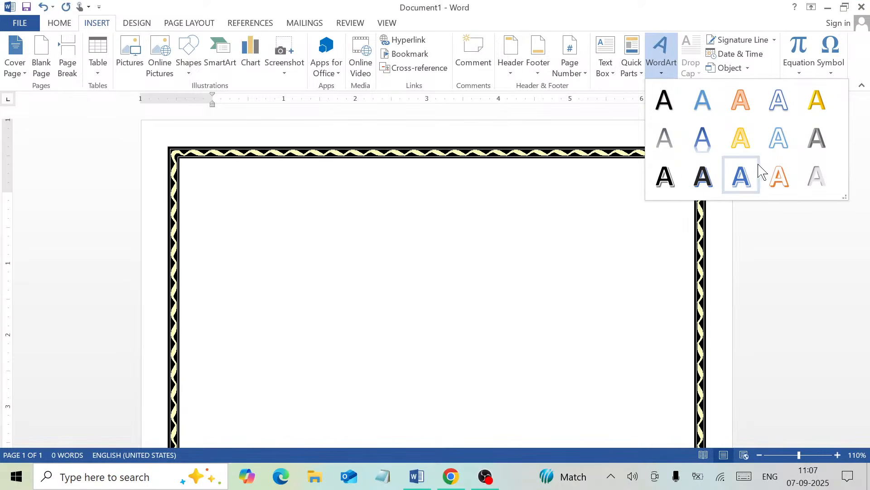
pyautogui.click(703, 186)
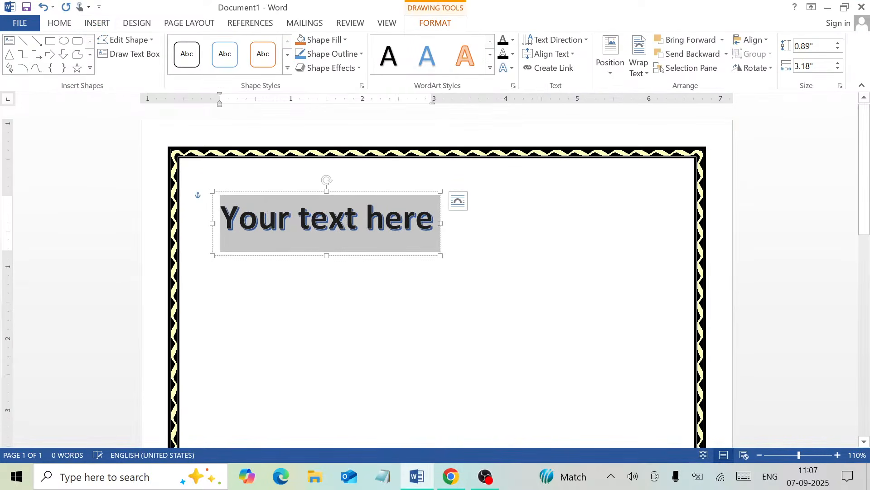
pyautogui.write('KS')
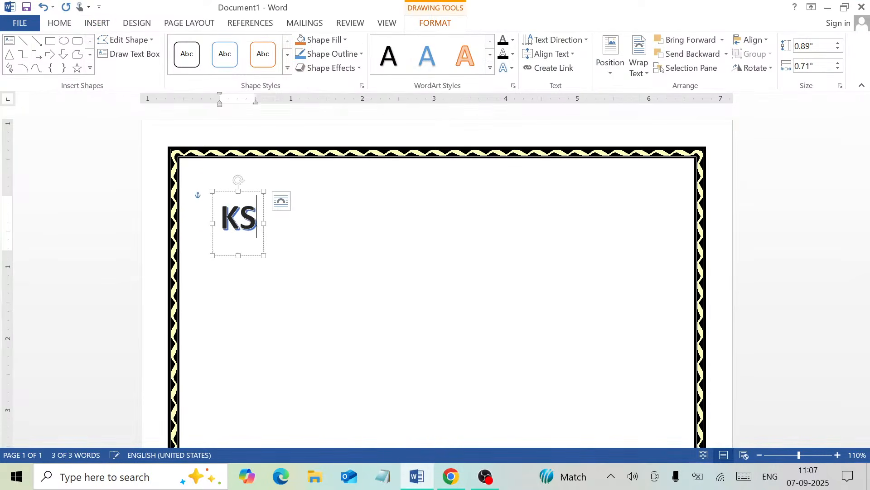
pyautogui.write('HAMA')
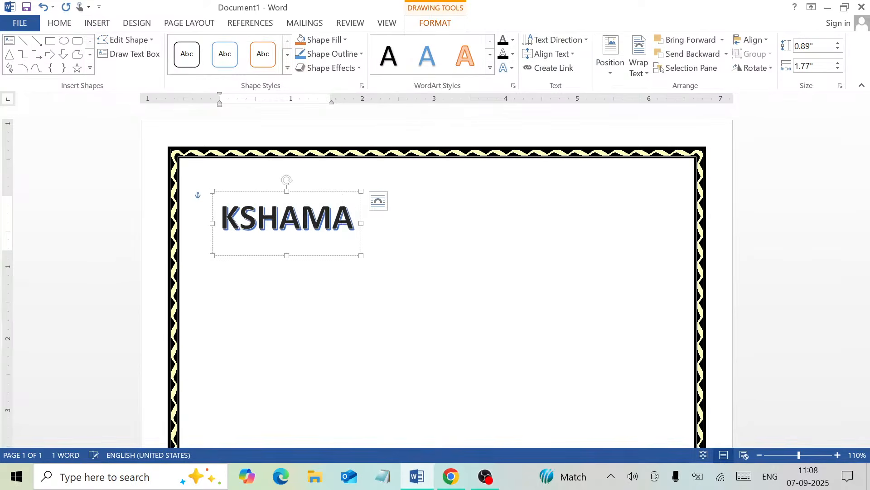
pyautogui.write(' COM')
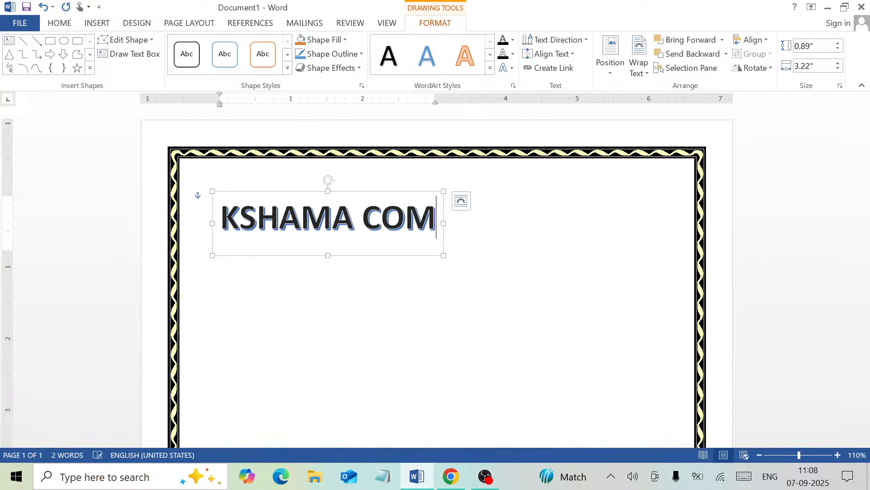
pyautogui.write('PUTER ')
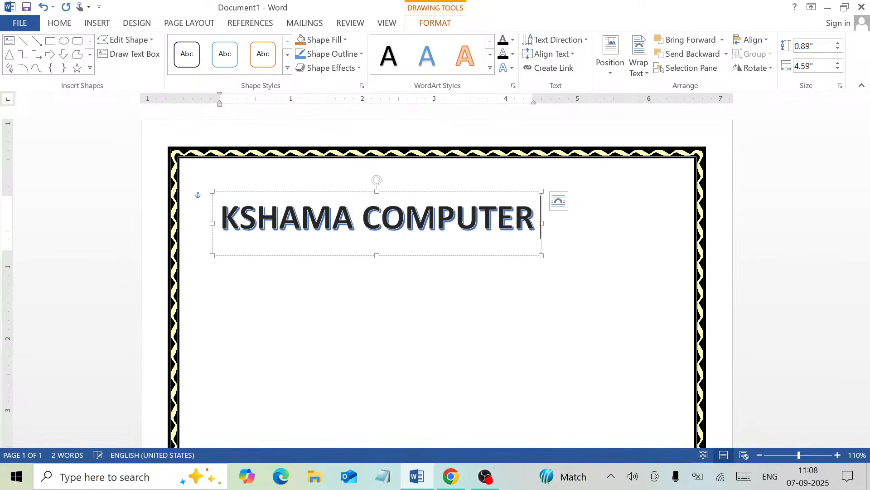
pyautogui.write('INST')
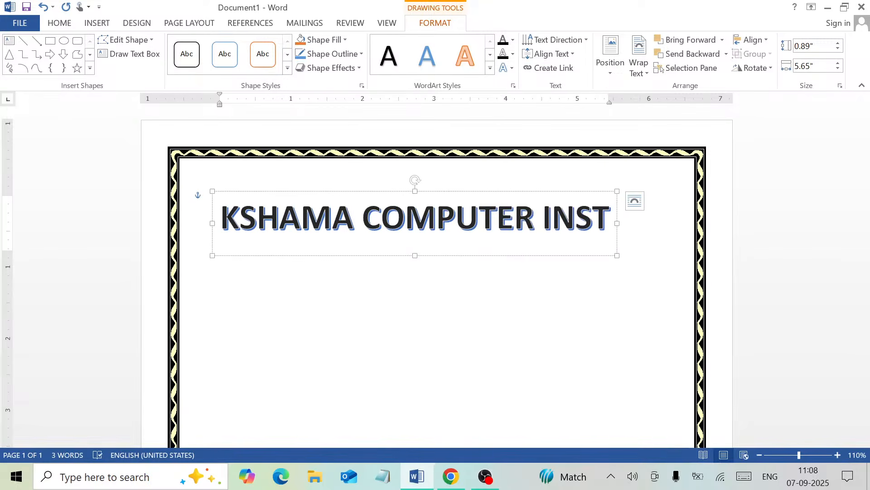
pyautogui.write('ITUTE')
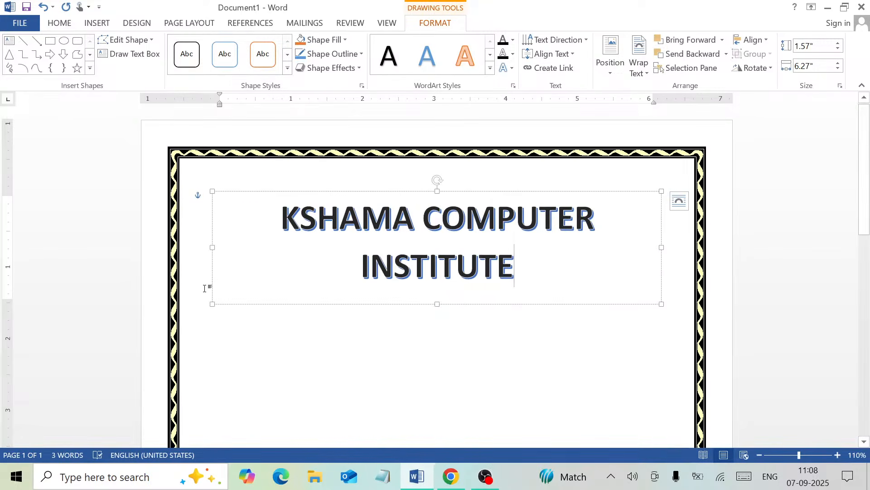
# - Stretch the WordArt title box outward to 1.73" by 6.51" across the page
pyautogui.click(212, 307)
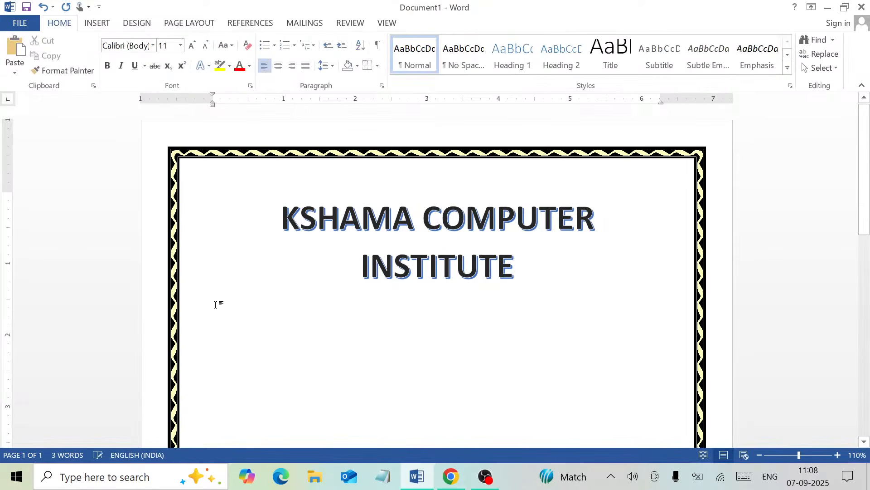
pyautogui.doubleClick(283, 272)
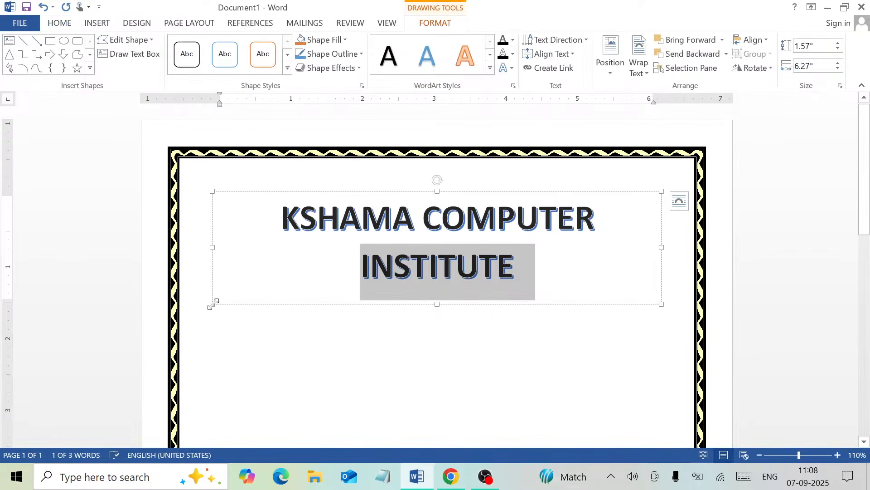
pyautogui.moveTo(213, 304); pyautogui.dragTo(196, 315)
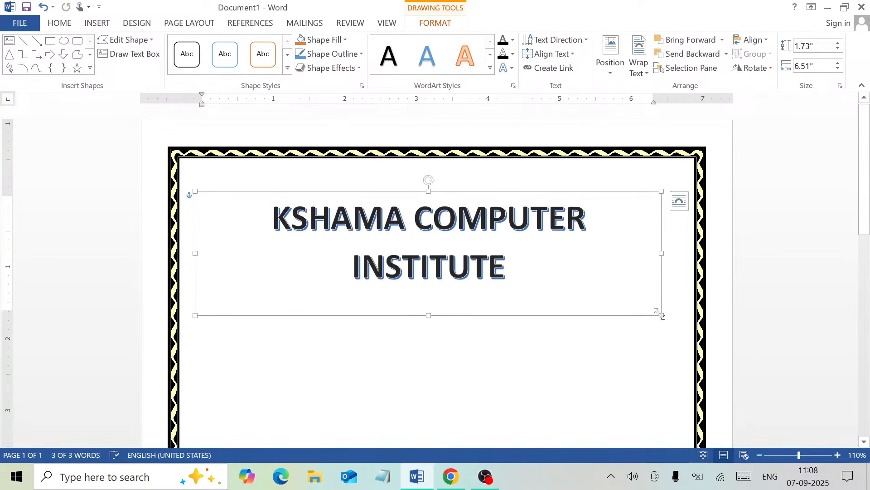
pyautogui.moveTo(661, 315); pyautogui.dragTo(691, 310)
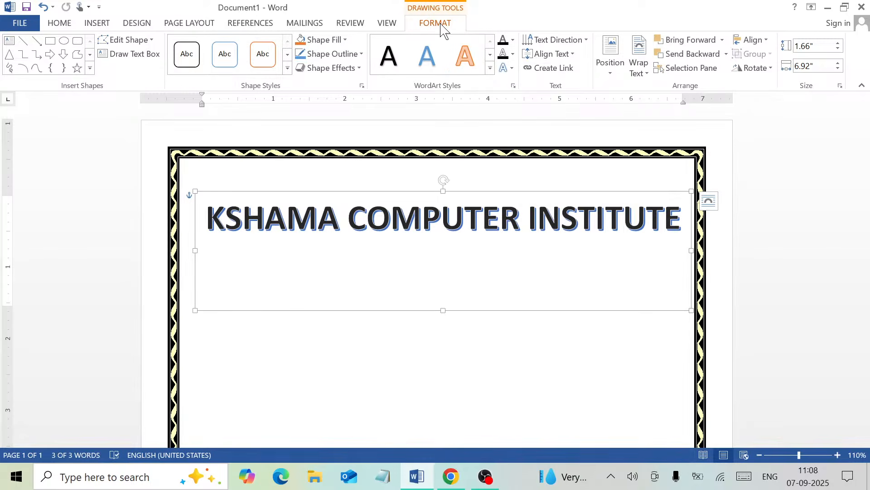
# - Apply the Arch Up transform to the title and enlarge its box to 4.2" by 7.13"
pyautogui.click(510, 69)
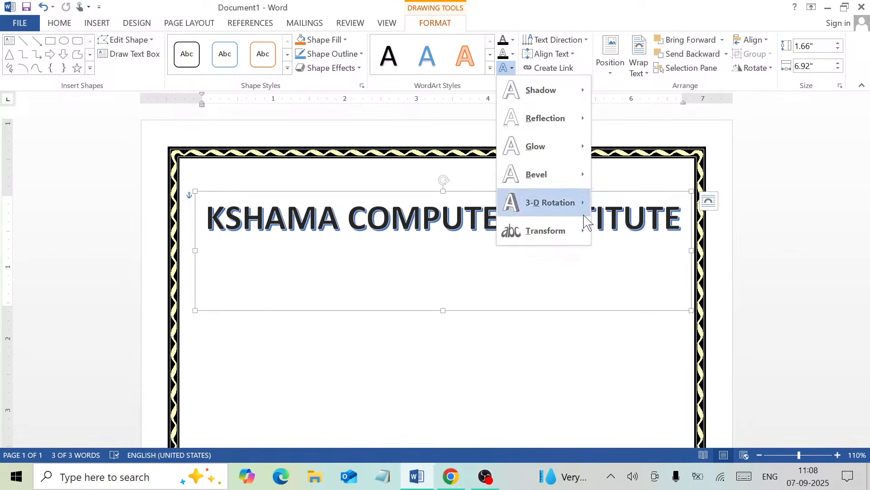
pyautogui.moveTo(539, 242)
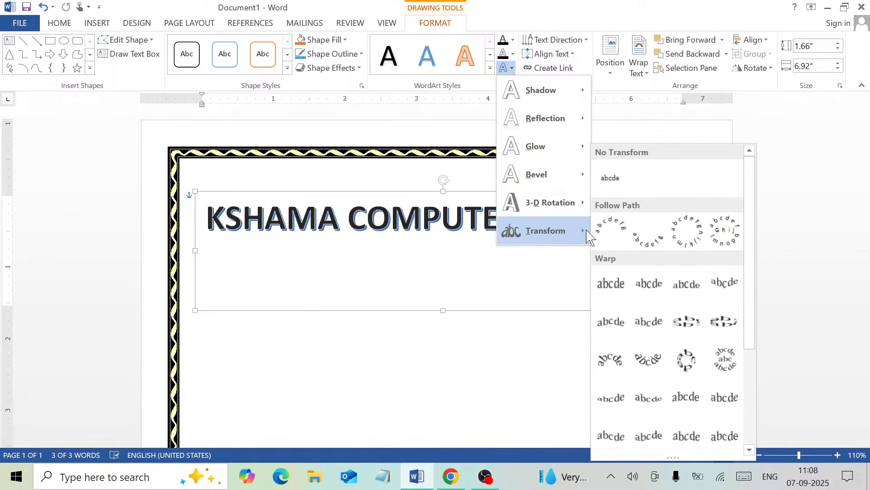
pyautogui.click(609, 236)
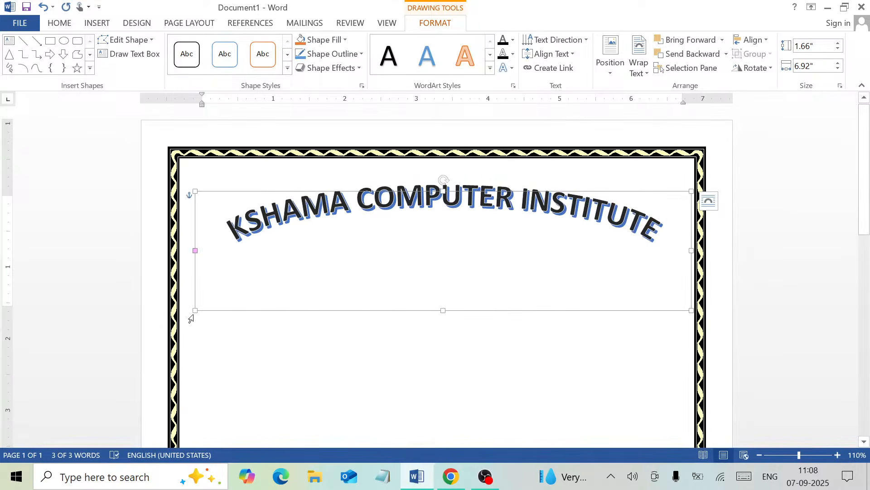
pyautogui.moveTo(196, 310); pyautogui.dragTo(180, 405)
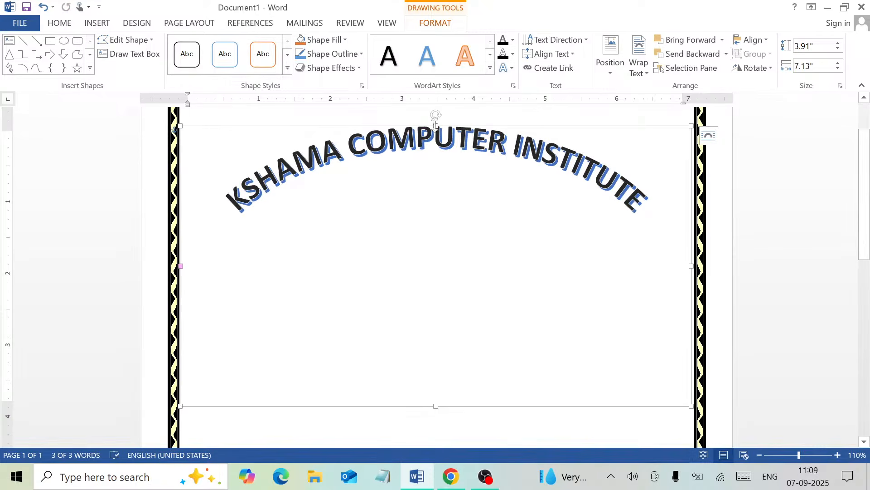
pyautogui.moveTo(436, 125); pyautogui.dragTo(429, 147)
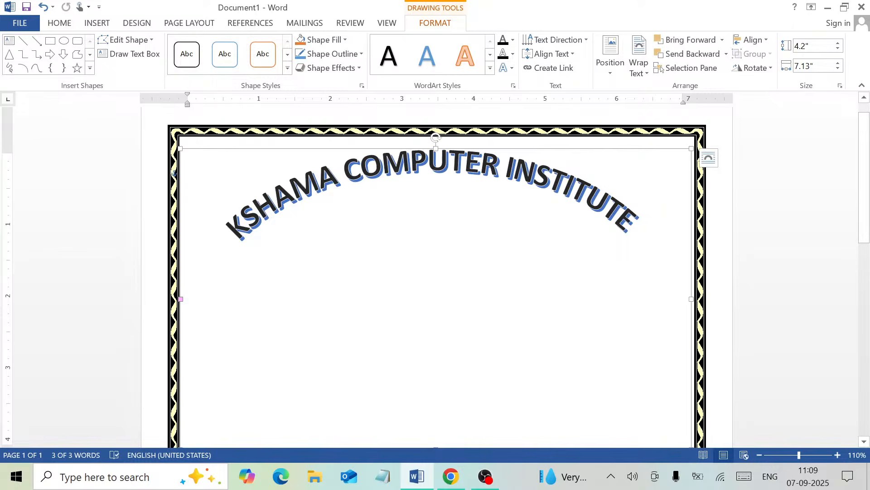
# - Set the arched WordArt title's font size to 48 pt
pyautogui.click(59, 25)
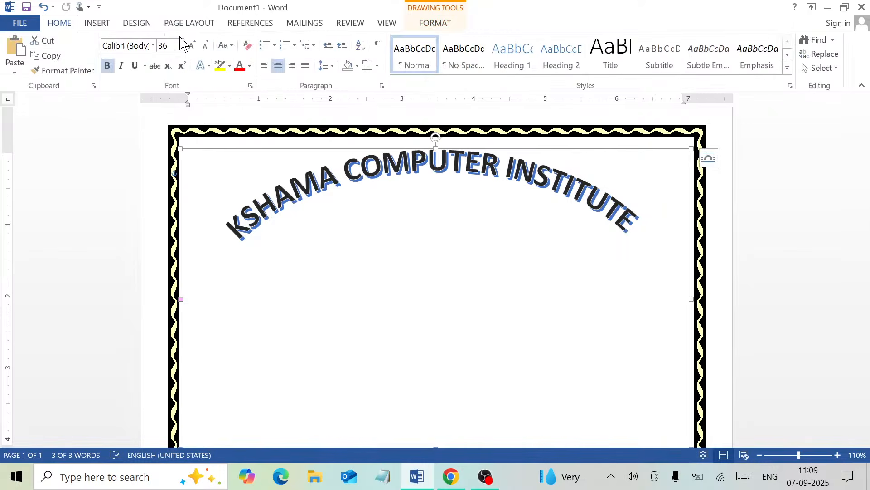
pyautogui.click(192, 45)
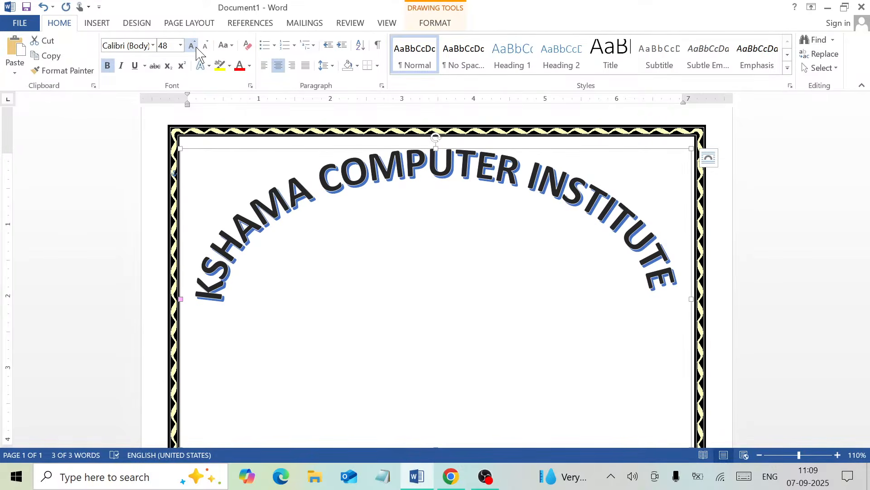
pyautogui.click(197, 48)
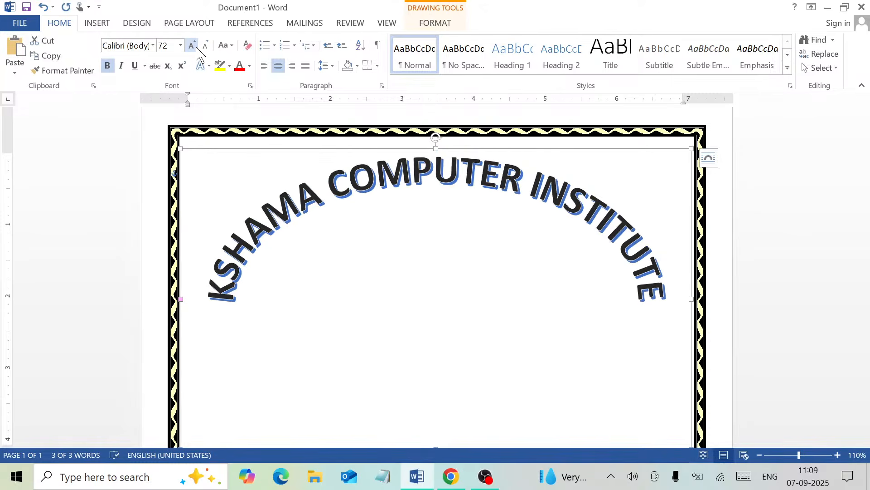
pyautogui.click(204, 46)
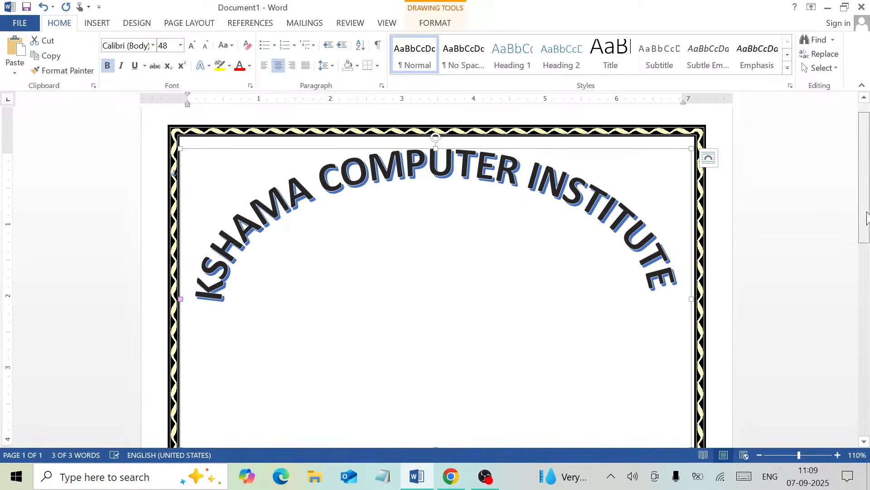
# - Deselect the title and zoom out to 70% to view the whole page
pyautogui.scroll(-3, 867, 218)
pyautogui.click(403, 384)
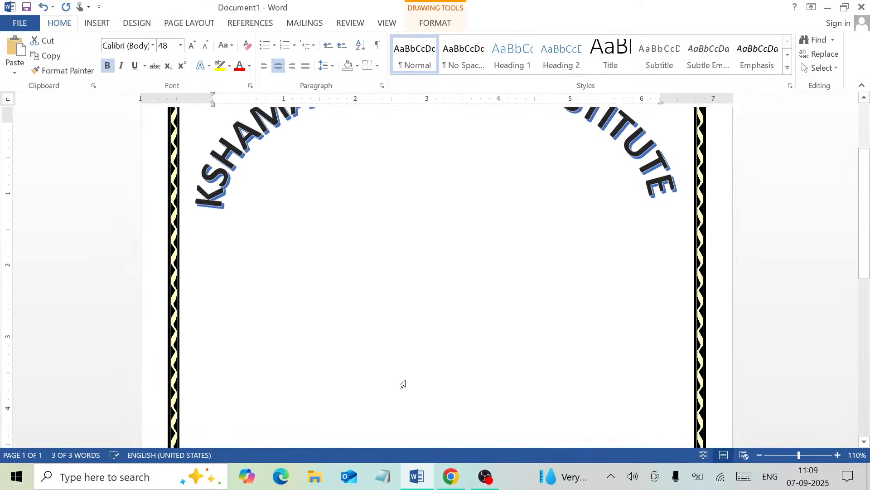
pyautogui.click(761, 456)
pyautogui.click(761, 456)
pyautogui.click(761, 456)
pyautogui.click(761, 456)
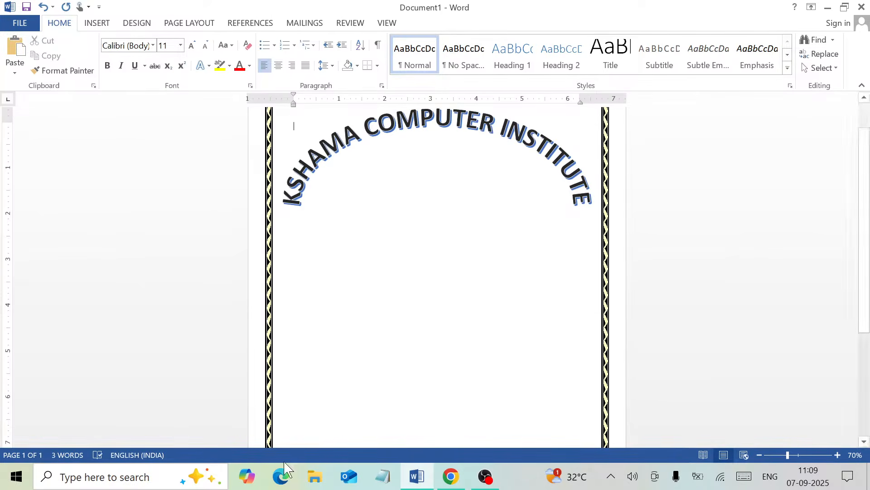
pyautogui.click(278, 478)
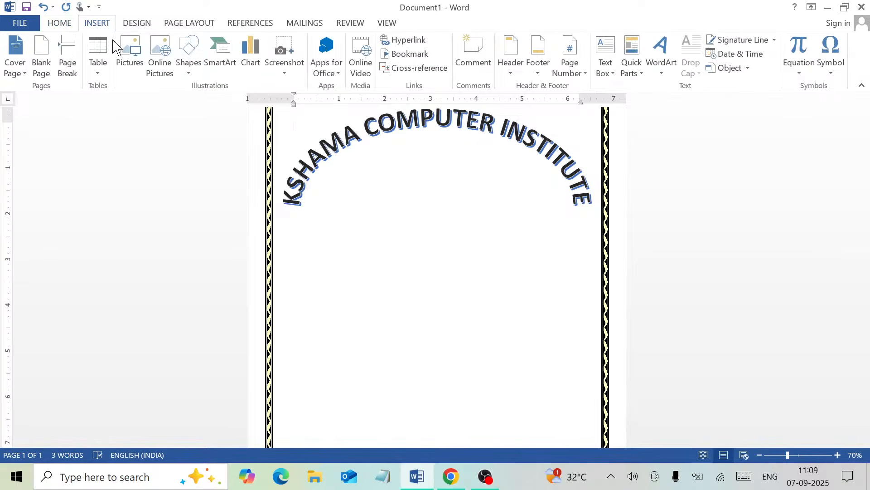
# - Draw an oval and size it to a 1.6" by 1.64" circle centred below the title
pyautogui.click(194, 80)
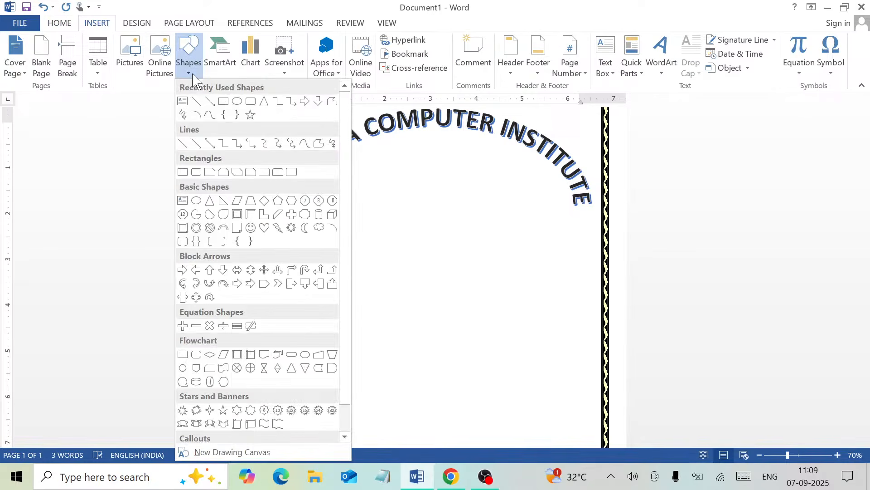
pyautogui.click(236, 103)
pyautogui.moveTo(382, 156)
pyautogui.mouseDown()
pyautogui.moveTo(444, 198)
pyautogui.moveTo(490, 256)
pyautogui.mouseUp()
pyautogui.moveTo(455, 218); pyautogui.dragTo(445, 234)
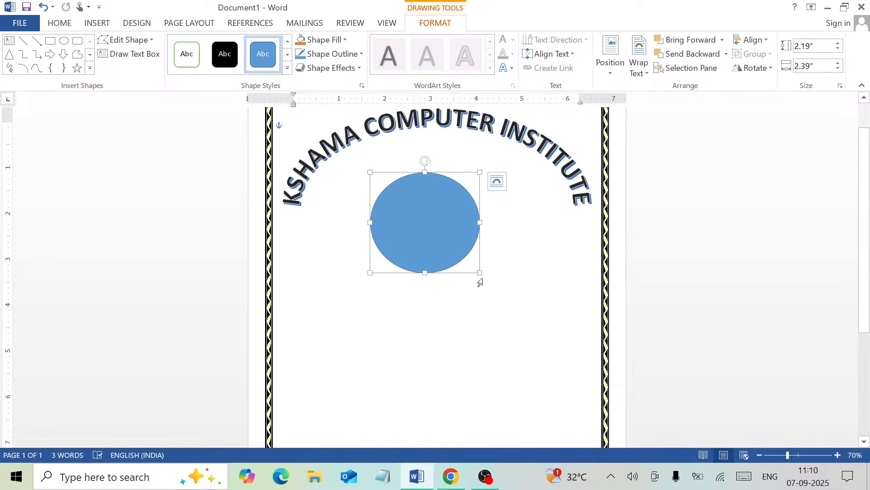
pyautogui.moveTo(480, 272); pyautogui.dragTo(445, 246)
pyautogui.moveTo(407, 203); pyautogui.dragTo(428, 185)
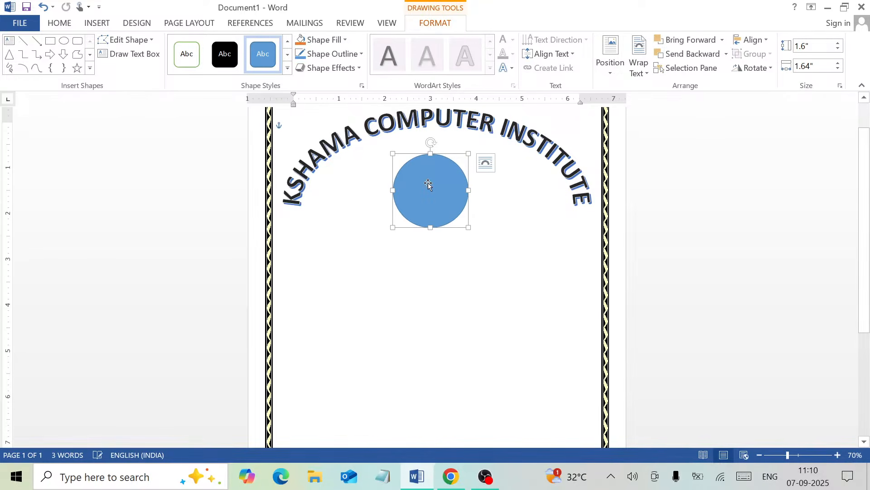
pyautogui.click(280, 482)
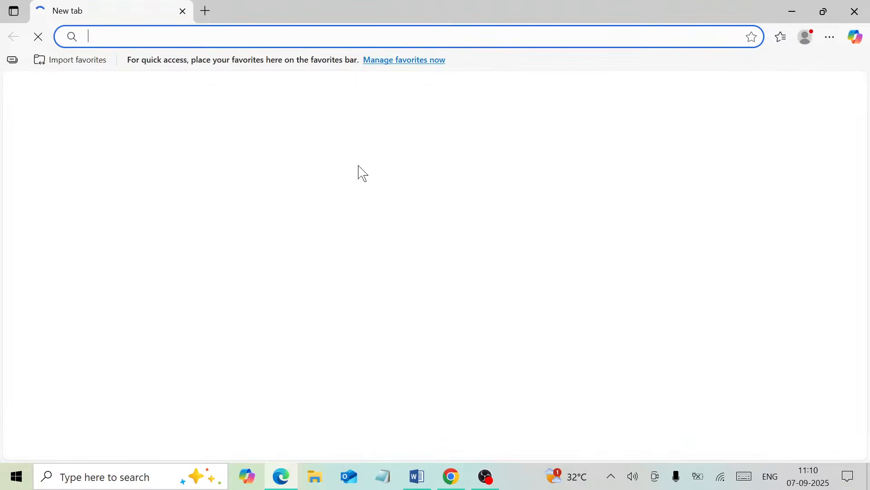
# - Search the web in Edge for 'computer image'
pyautogui.write('COMP')
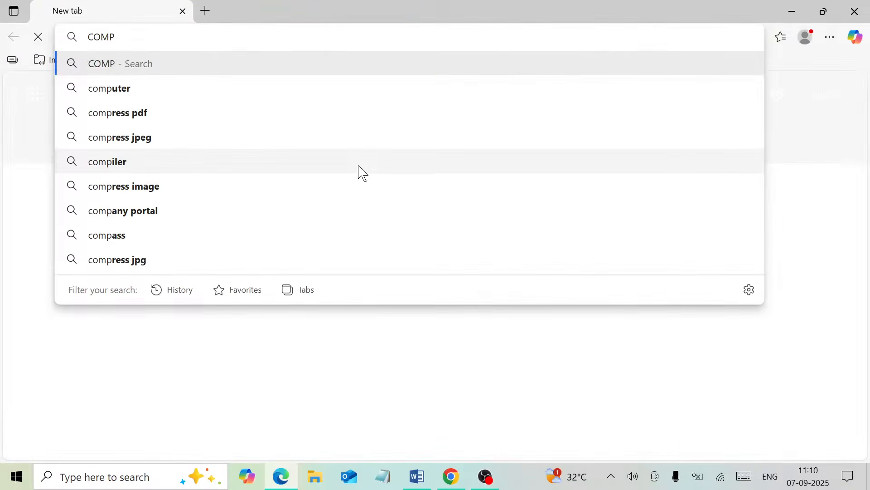
pyautogui.write('U')
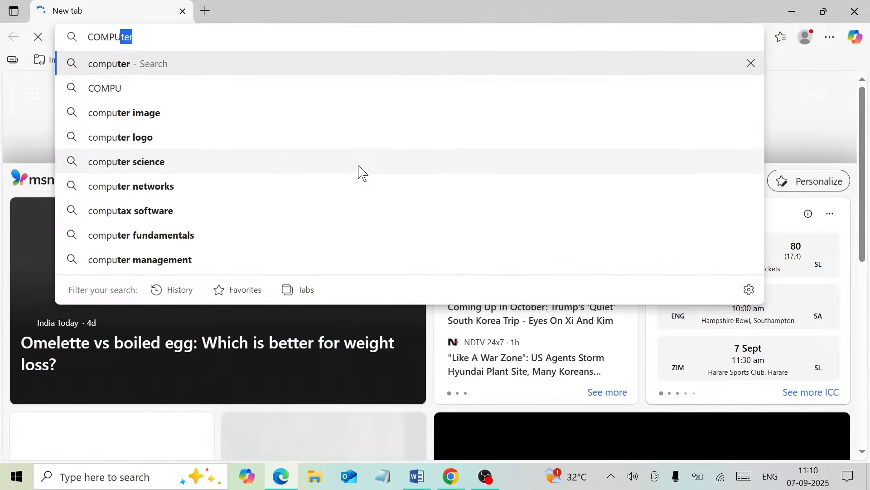
pyautogui.press('Right')
pyautogui.write('IMAGE')
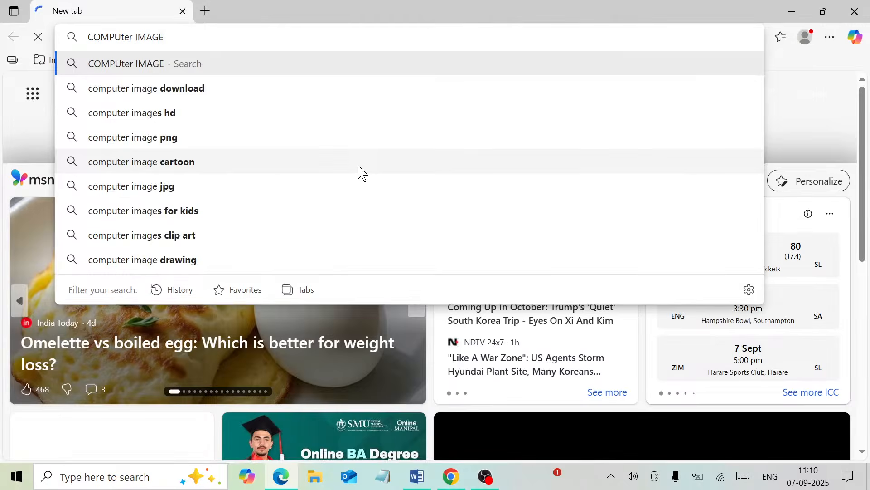
pyautogui.press('Return')
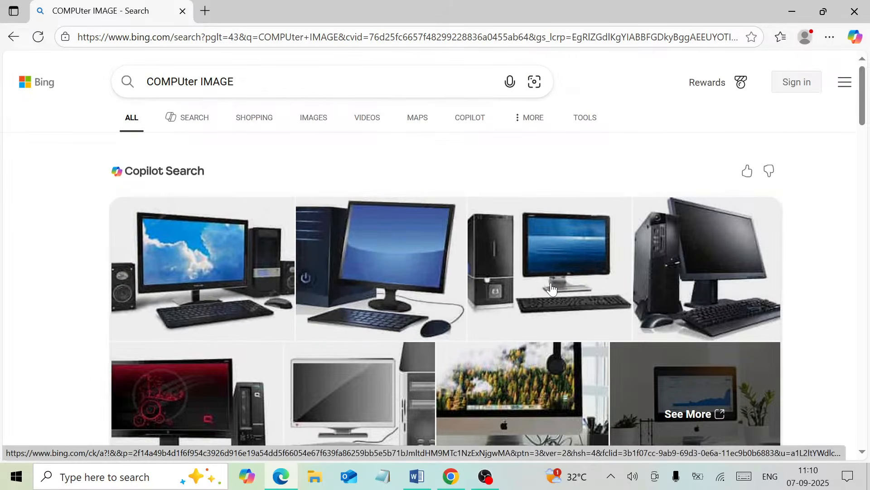
# - Save the Computer PC PNG from Bing Images to the Desktop as R, then return to Word
pyautogui.click(551, 284)
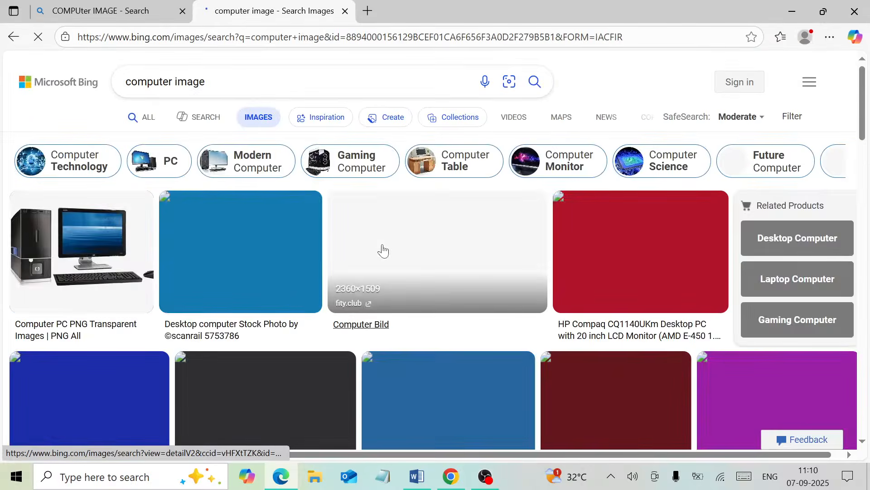
pyautogui.click(195, 300)
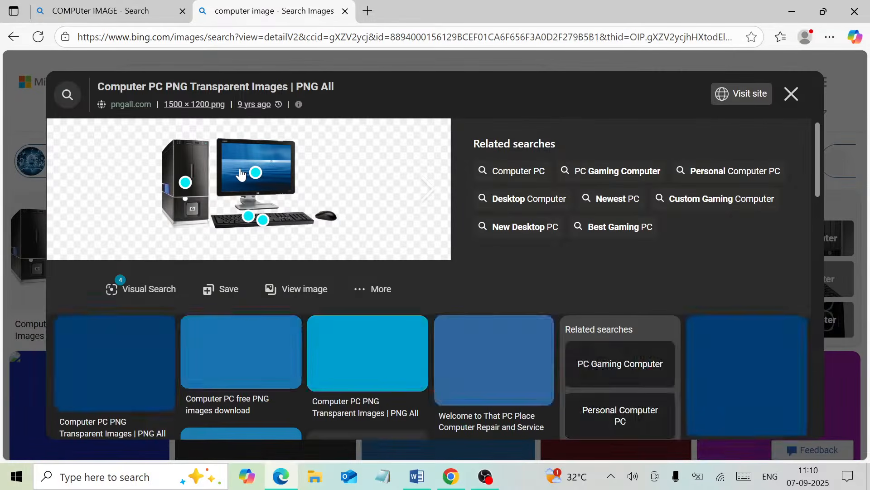
pyautogui.rightClick(241, 174)
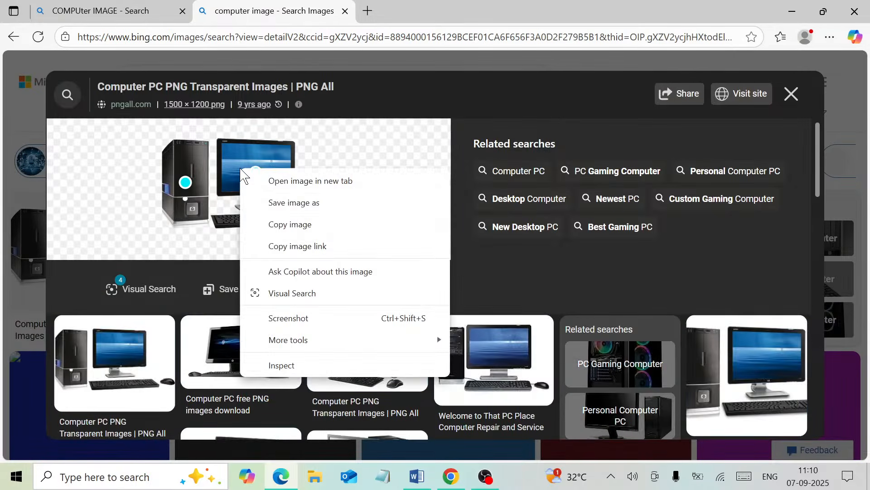
pyautogui.click(294, 202)
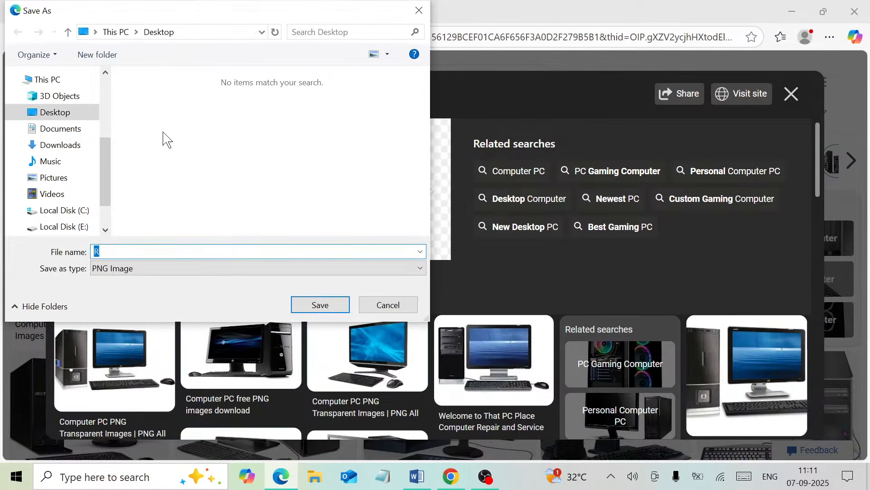
pyautogui.click(320, 305)
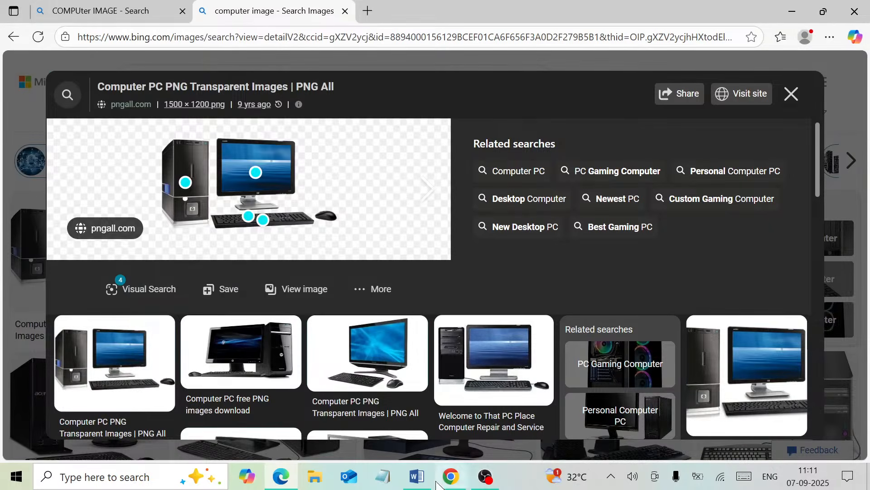
pyautogui.click(417, 477)
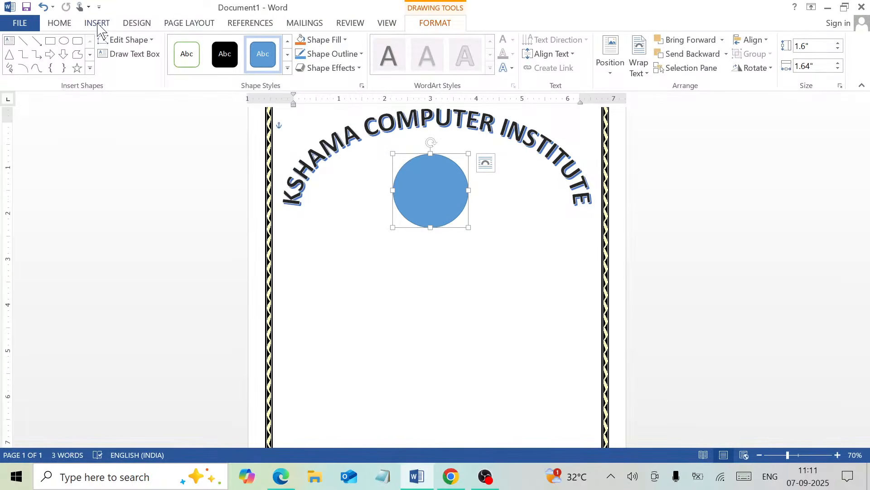
# - Fill the circle with the picture R from the Desktop
pyautogui.click(324, 41)
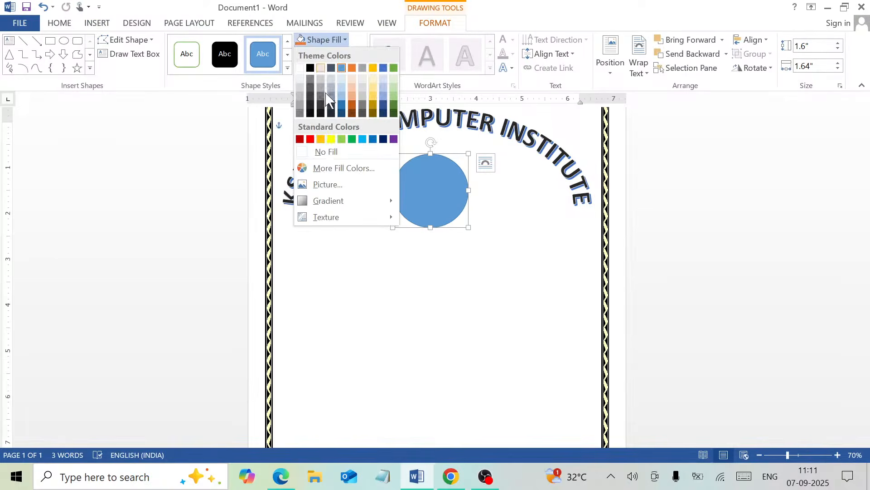
pyautogui.click(328, 185)
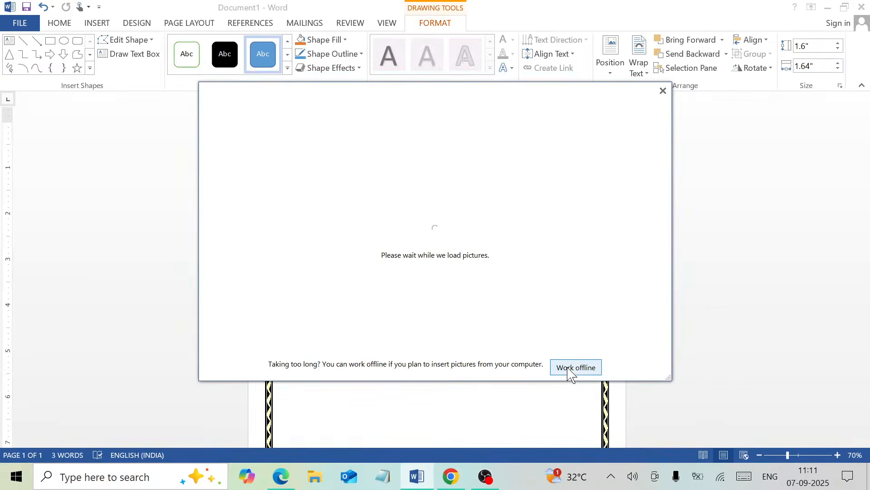
pyautogui.click(571, 368)
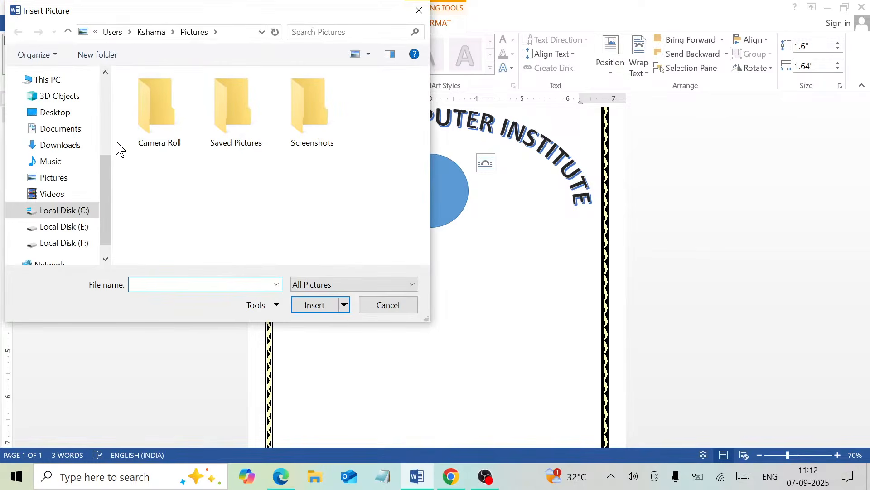
pyautogui.click(81, 119)
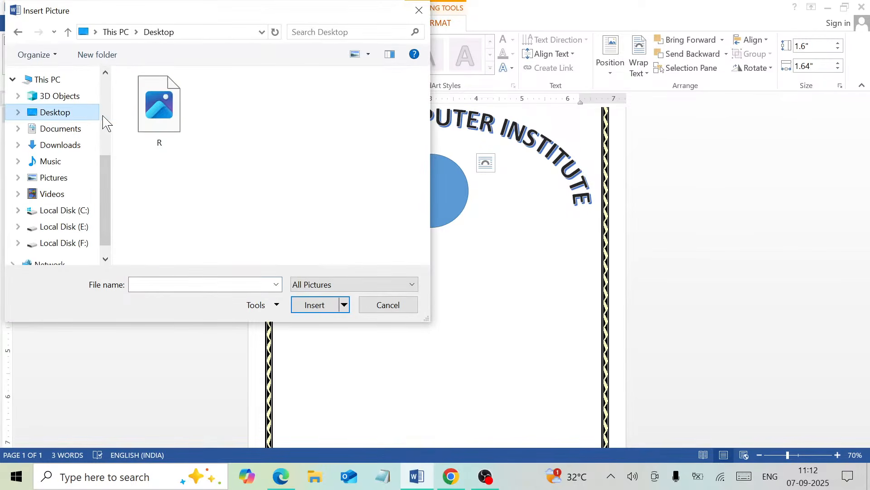
pyautogui.click(179, 132)
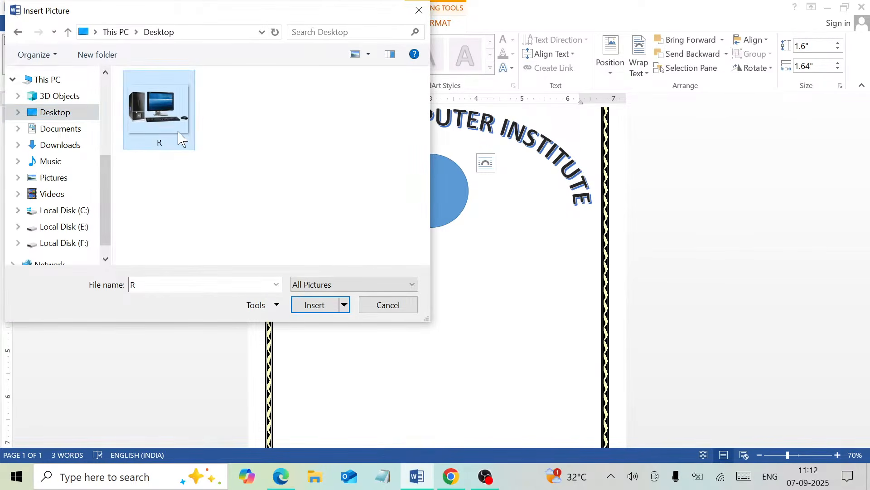
pyautogui.click(316, 308)
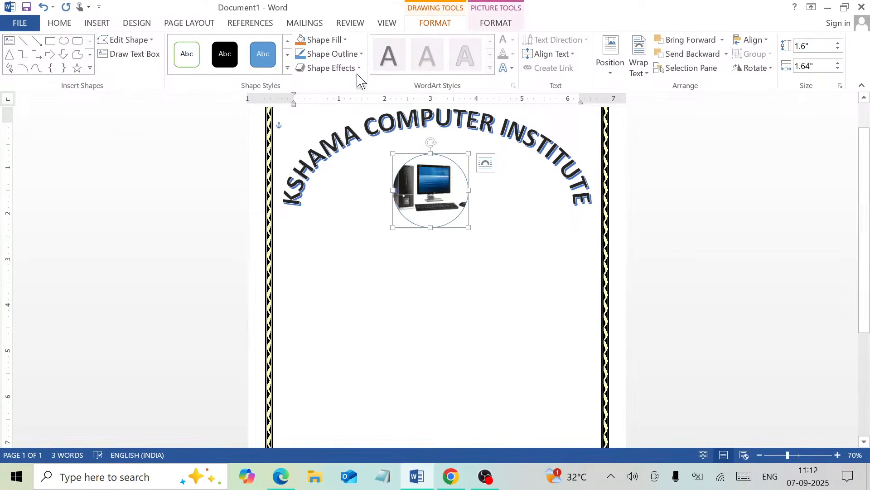
# - Give the circle a black 2¼ pt outline
pyautogui.click(332, 54)
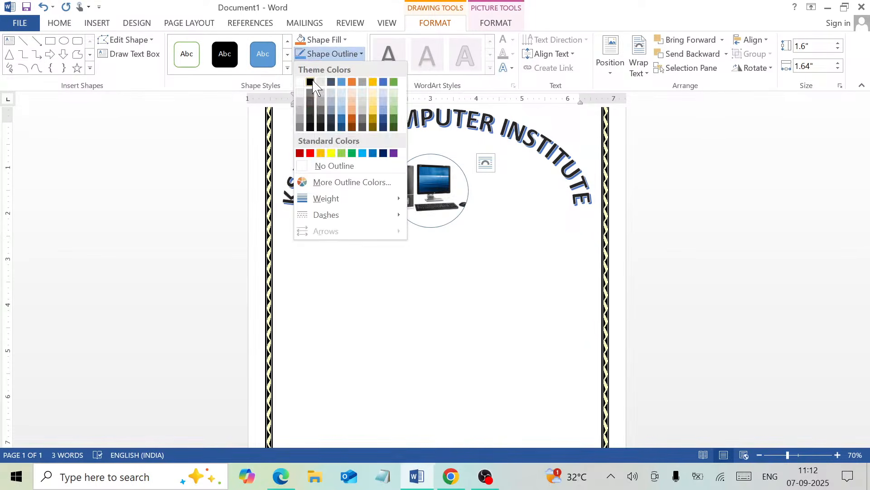
pyautogui.click(310, 82)
pyautogui.click(353, 54)
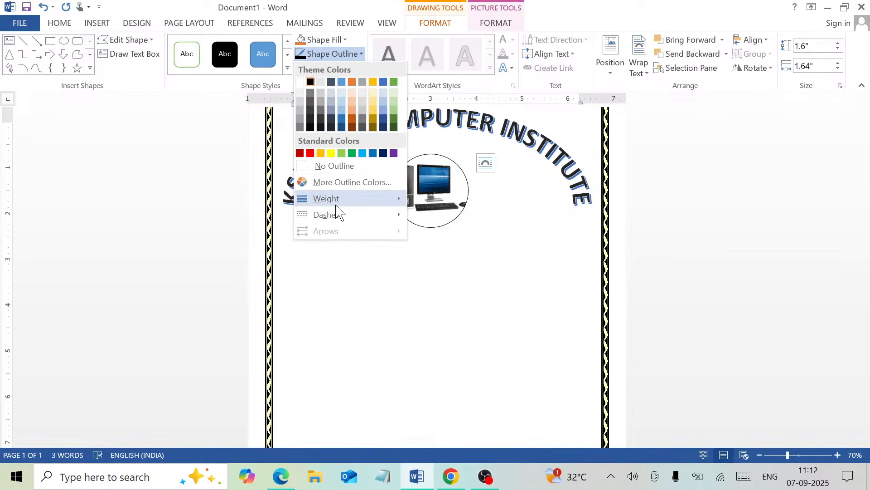
pyautogui.moveTo(336, 202)
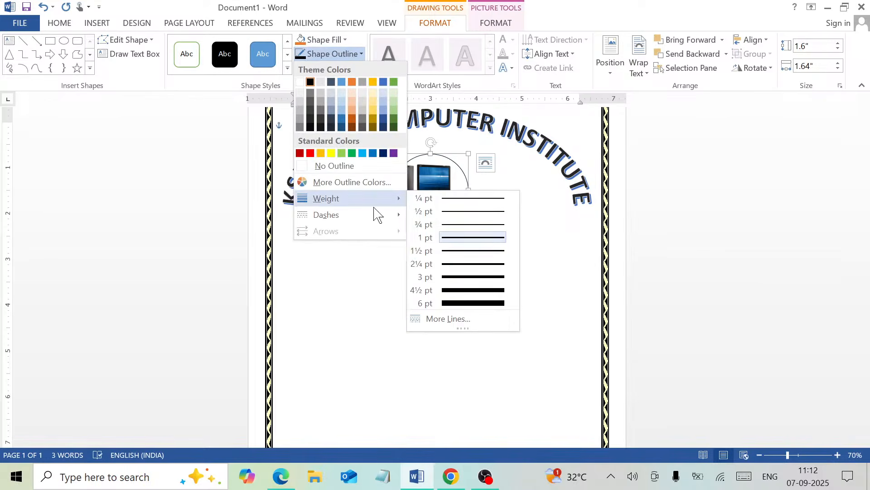
pyautogui.click(459, 264)
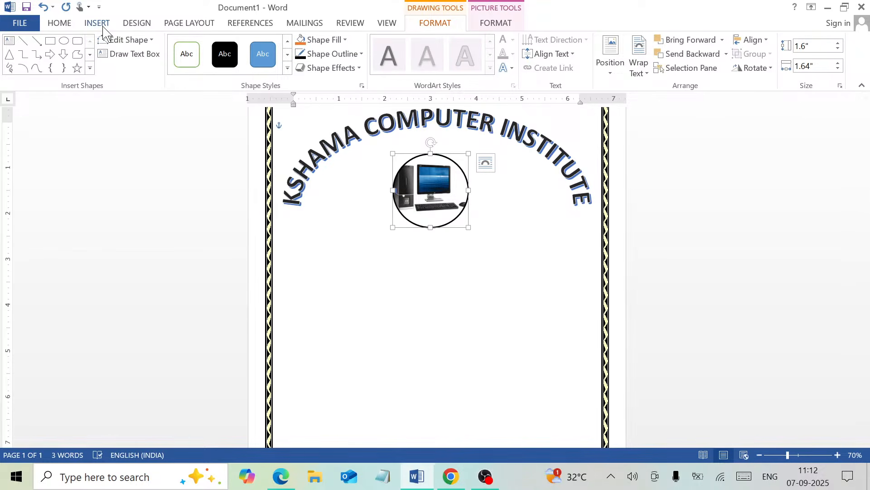
# - Draw a small text box below the circle, enter KCI and enlarge its font
pyautogui.click(119, 54)
pyautogui.moveTo(405, 211); pyautogui.dragTo(457, 227)
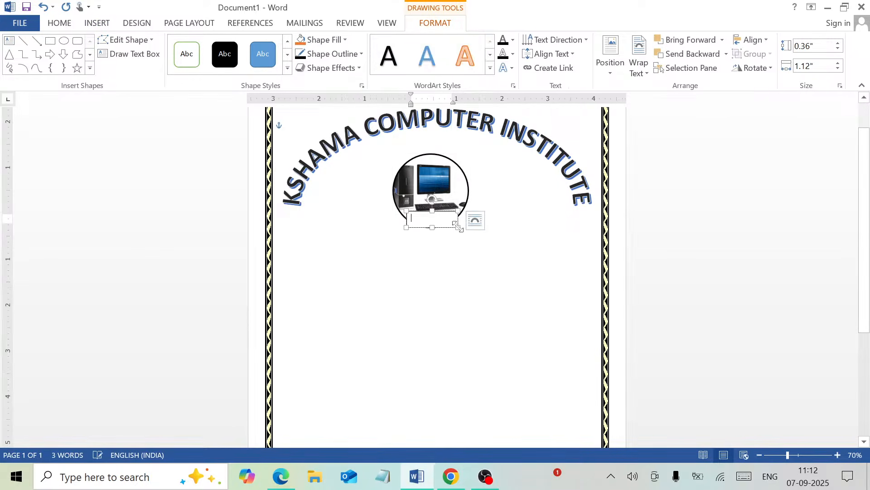
pyautogui.write('KCI')
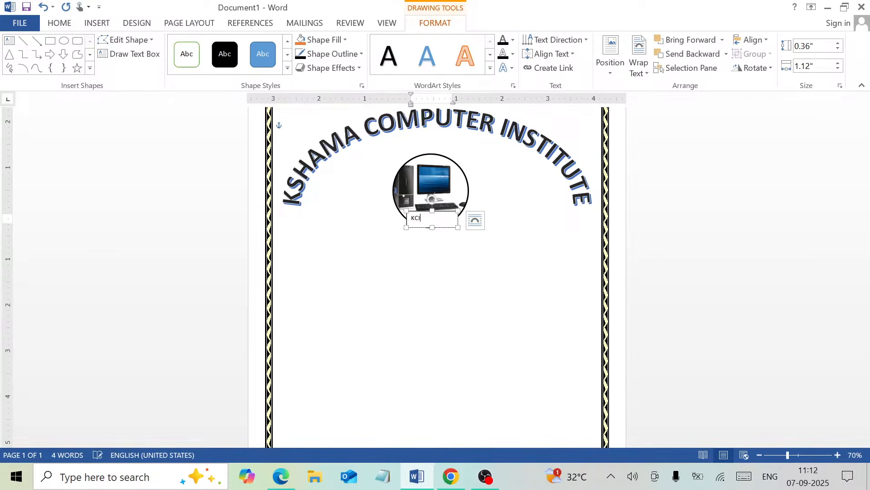
pyautogui.hotkey('ctrl', 'a')
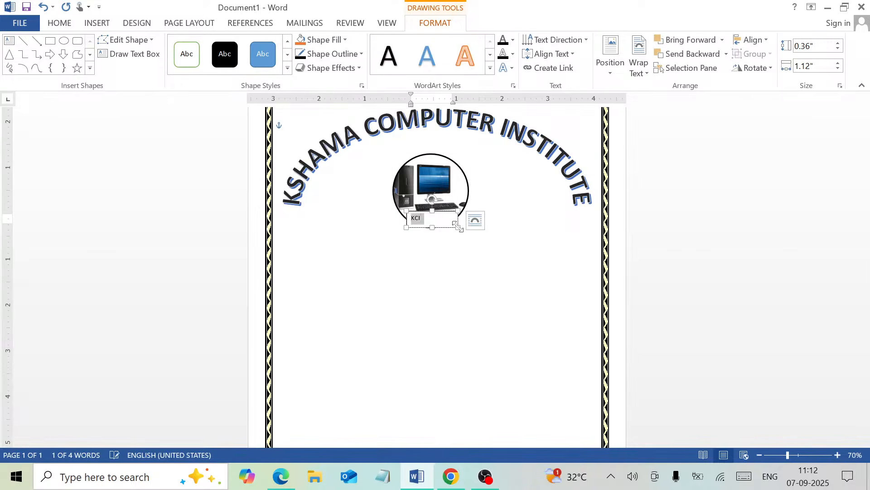
pyautogui.hotkey('ctrl', 'shift', '.')
pyautogui.hotkey('ctrl', 'shift', '.')
pyautogui.hotkey('ctrl', 'shift', '.')
pyautogui.hotkey('ctrl', 'shift', '.')
pyautogui.hotkey('ctrl', 'shift', '.')
pyautogui.hotkey('ctrl', 'shift', '.')
pyautogui.hotkey('ctrl', 'shift', '.')
pyautogui.hotkey('ctrl', 'shift', '.')
pyautogui.hotkey('ctrl', 'shift', '.')
pyautogui.moveTo(457, 227); pyautogui.dragTo(462, 250)
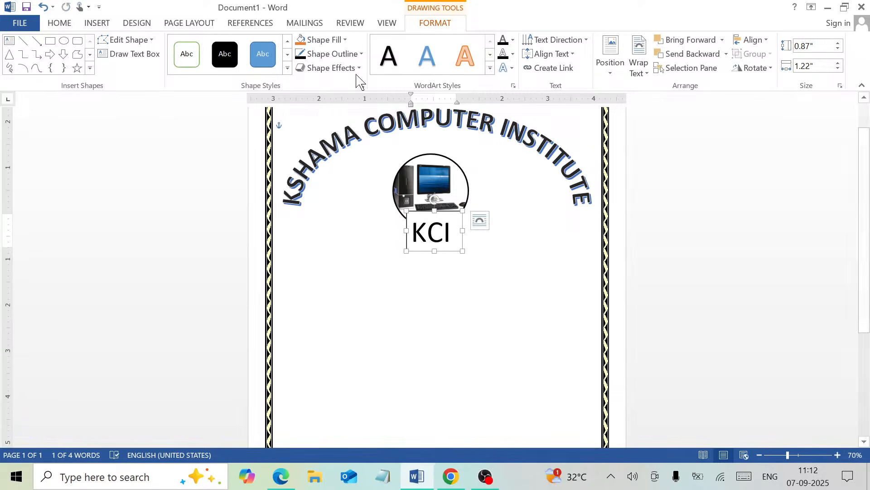
# - Set the KCI box to No Fill and No Outline and move it inside the circle
pyautogui.click(345, 41)
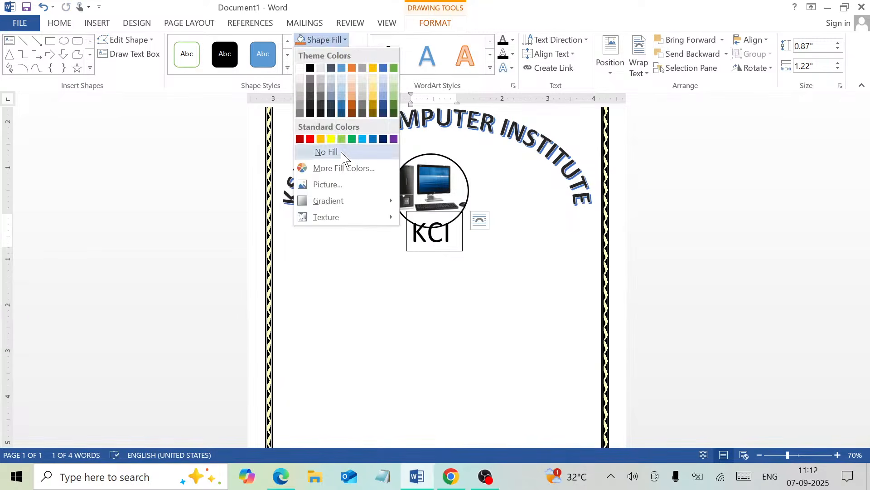
pyautogui.click(344, 154)
pyautogui.click(352, 58)
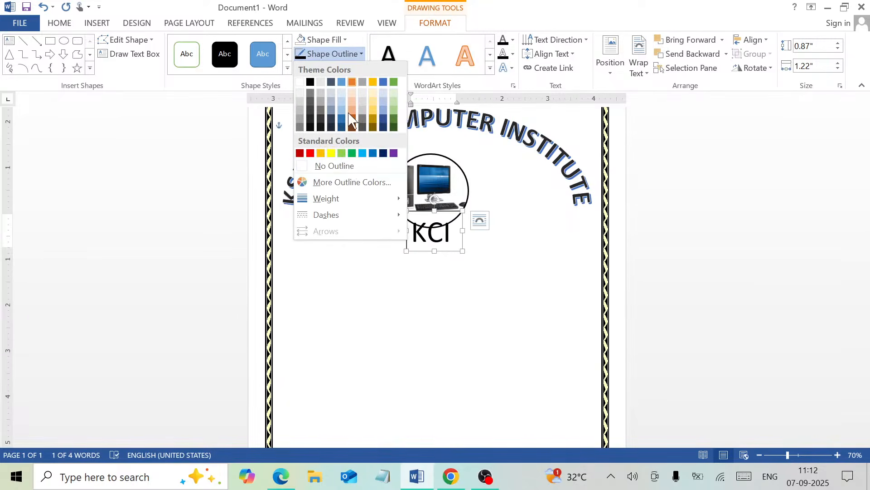
pyautogui.click(334, 166)
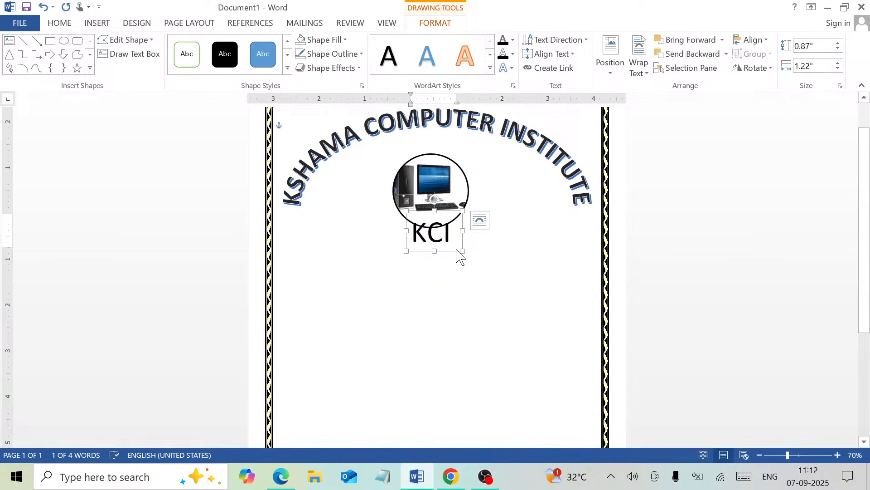
pyautogui.moveTo(454, 250); pyautogui.dragTo(458, 201)
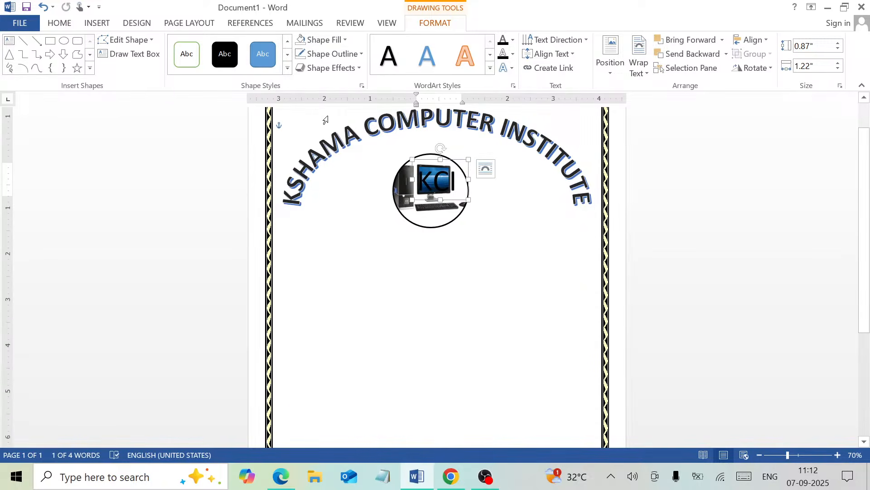
# - Format the KCI text as 36 pt bold red, then click back onto the page
pyautogui.click(63, 25)
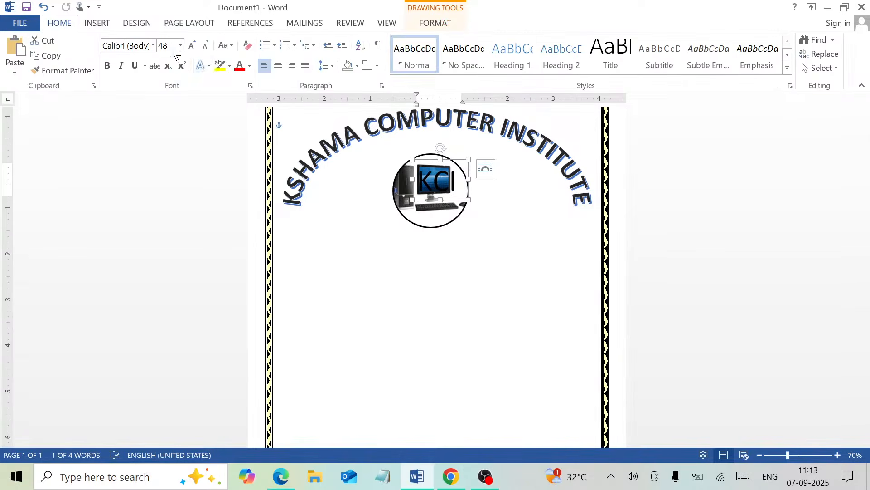
pyautogui.click(208, 47)
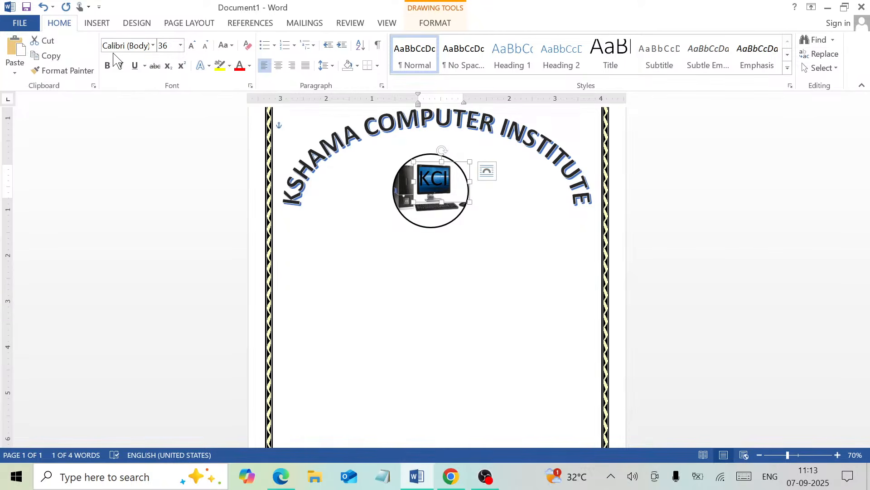
pyautogui.click(107, 66)
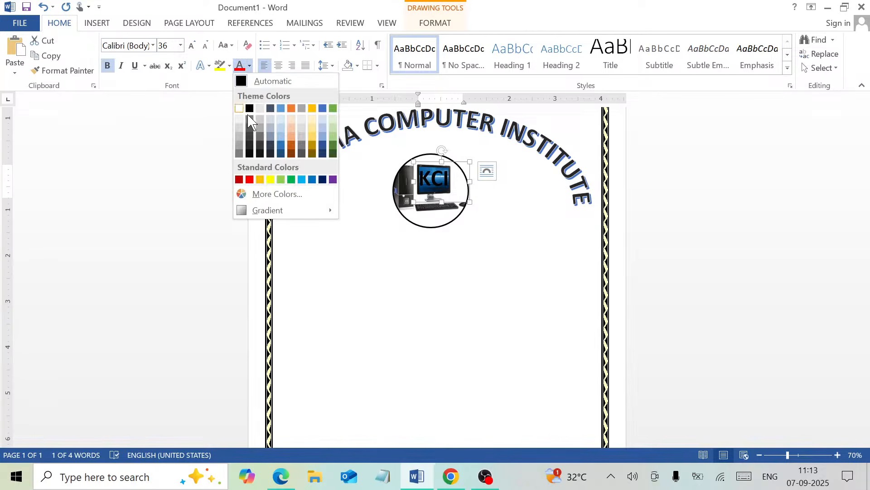
pyautogui.click(250, 179)
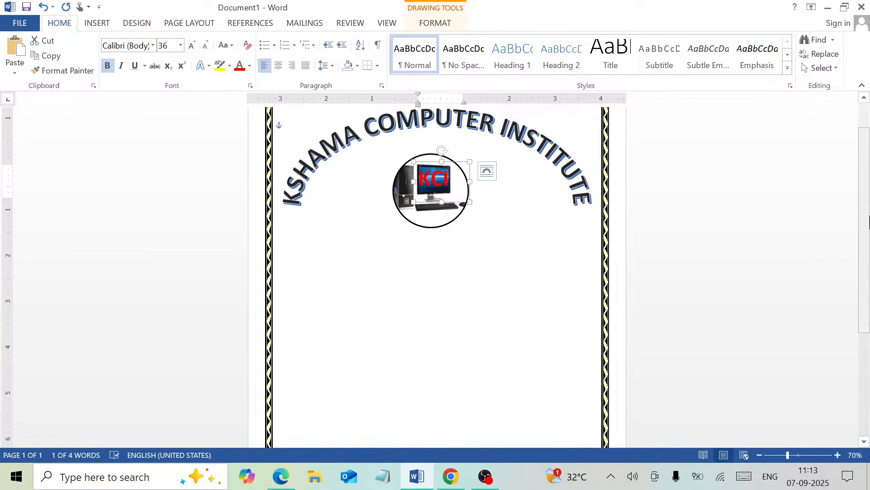
pyautogui.scroll(-1, 494, 384)
pyautogui.click(565, 263)
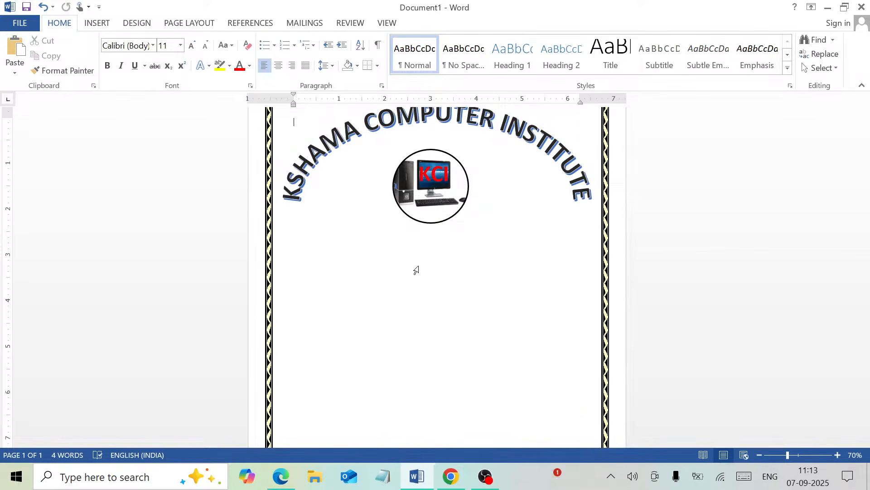
# - Below the logo, type centred lines 'Session - 2025-2026', 'Subject - Computer' and 'Course - PGDCA'
pyautogui.hotkey('ctrl', 'z')
pyautogui.press('Return')
pyautogui.click(281, 69)
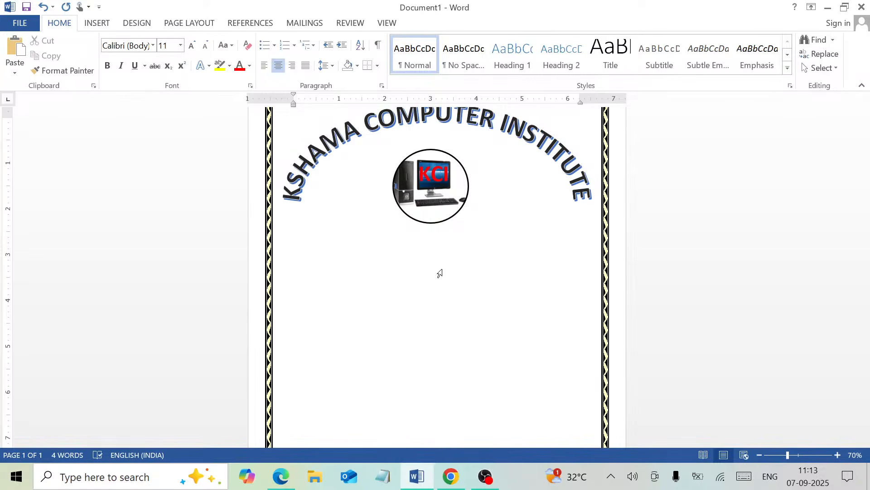
pyautogui.write('Se')
pyautogui.write('ssion ')
pyautogui.write('-')
pyautogui.write(' 2025')
pyautogui.write('-202')
pyautogui.write('6')
pyautogui.write('Subject')
pyautogui.write(' - Comp')
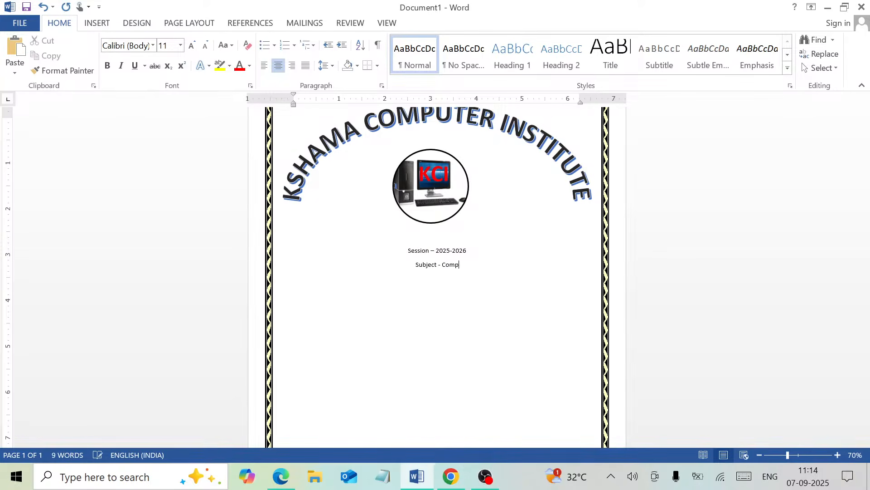
pyautogui.write('uter')
pyautogui.press('Return')
pyautogui.write('rse - ')
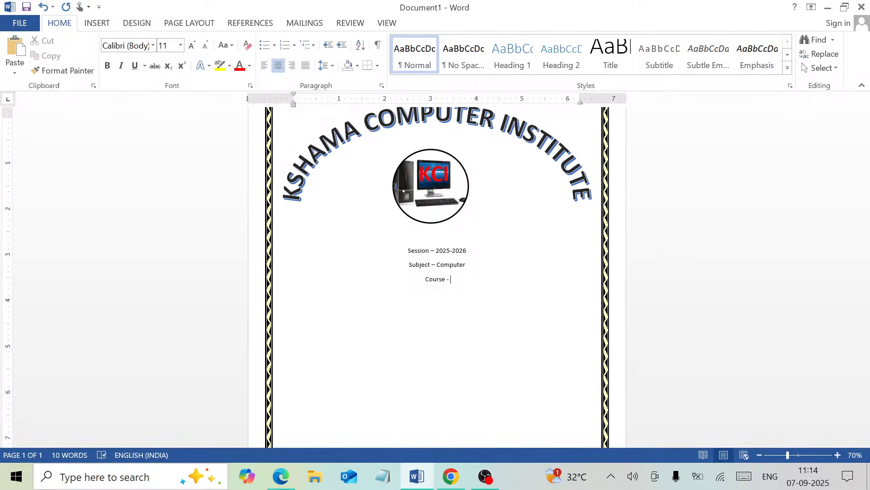
pyautogui.write('PGDCA')
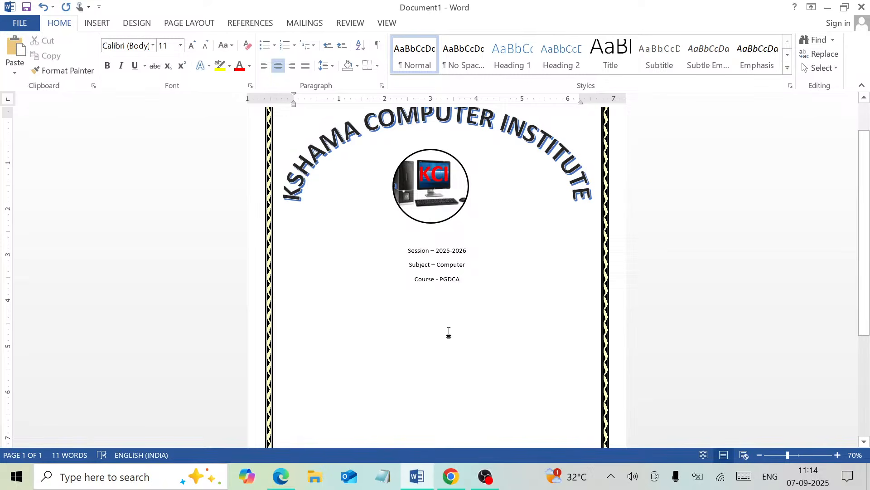
# - Select the Session, Subject and Course lines
pyautogui.hotkey('shift', 'Up')
pyautogui.hotkey('shift', 'Up')
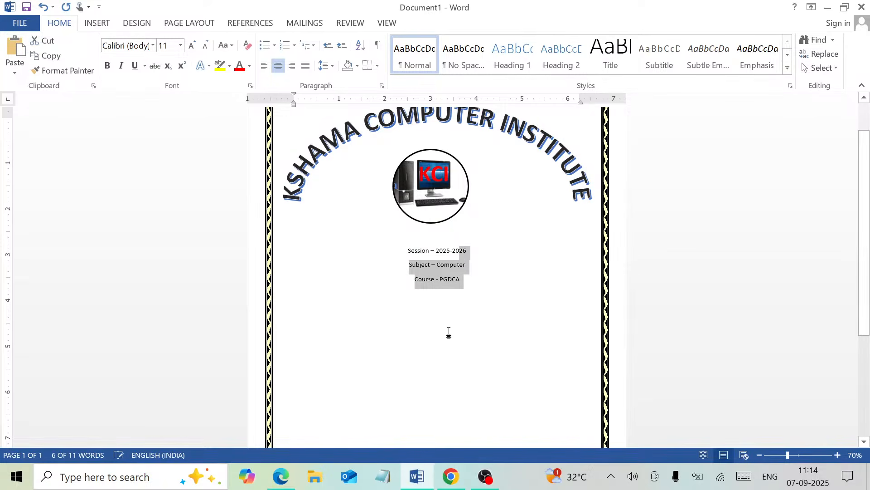
pyautogui.hotkey('shift', 'Left')
pyautogui.hotkey('shift', 'Left')
pyautogui.hotkey('shift', 'Left')
pyautogui.hotkey('shift', 'Left')
pyautogui.hotkey('shift', 'Left')
pyautogui.hotkey('shift', 'Left')
pyautogui.hotkey('shift', 'Left')
pyautogui.hotkey('shift', 'Left')
pyautogui.hotkey('shift', 'Left')
pyautogui.hotkey('shift', 'Left')
pyautogui.hotkey('shift', 'Left')
pyautogui.hotkey('shift', 'Left')
pyautogui.hotkey('shift', 'Left')
pyautogui.hotkey('shift', 'Left')
pyautogui.hotkey('shift', 'Left')
pyautogui.hotkey('shift', 'Left')
pyautogui.hotkey('shift', 'Left')
pyautogui.hotkey('shift', 'Left')
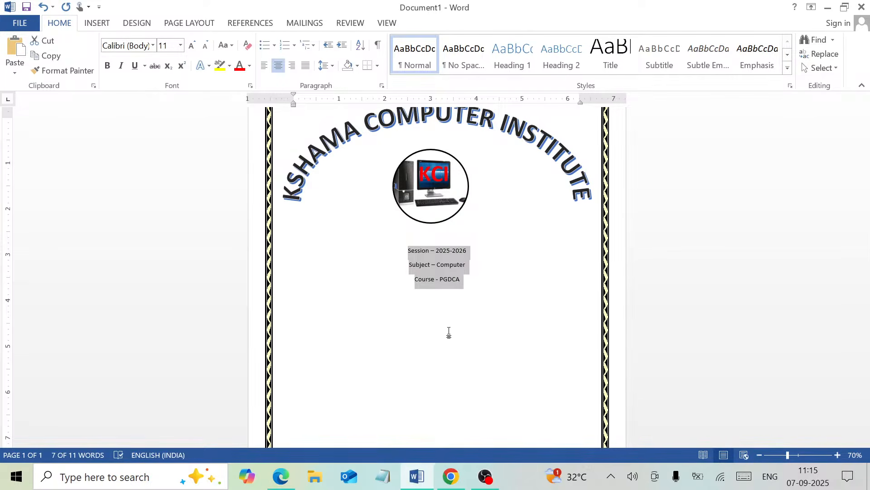
pyautogui.click(321, 180)
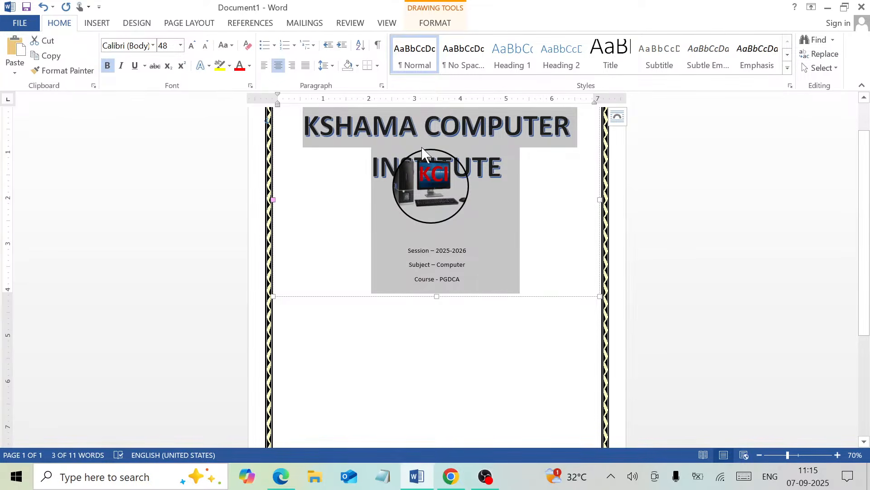
pyautogui.click(496, 334)
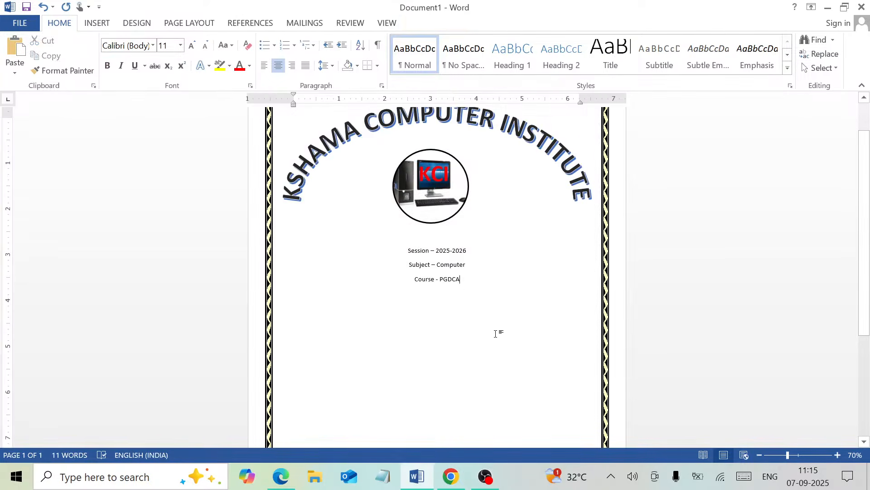
pyautogui.hotkey('shift', 'Up')
pyautogui.hotkey('shift', 'Up')
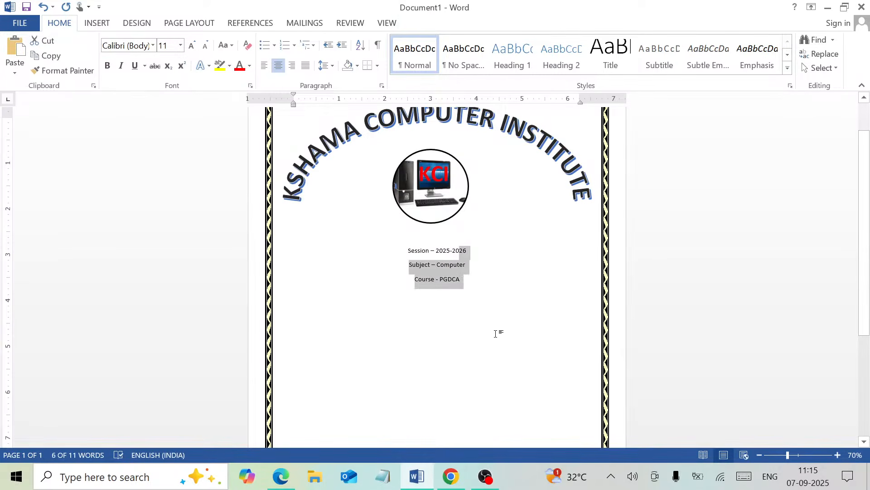
pyautogui.hotkey('shift', 'Left')
pyautogui.hotkey('shift', 'Left')
pyautogui.hotkey('shift', 'Left')
pyautogui.hotkey('shift', 'Left')
pyautogui.hotkey('shift', 'Left')
pyautogui.hotkey('shift', 'Left')
pyautogui.hotkey('shift', 'Left')
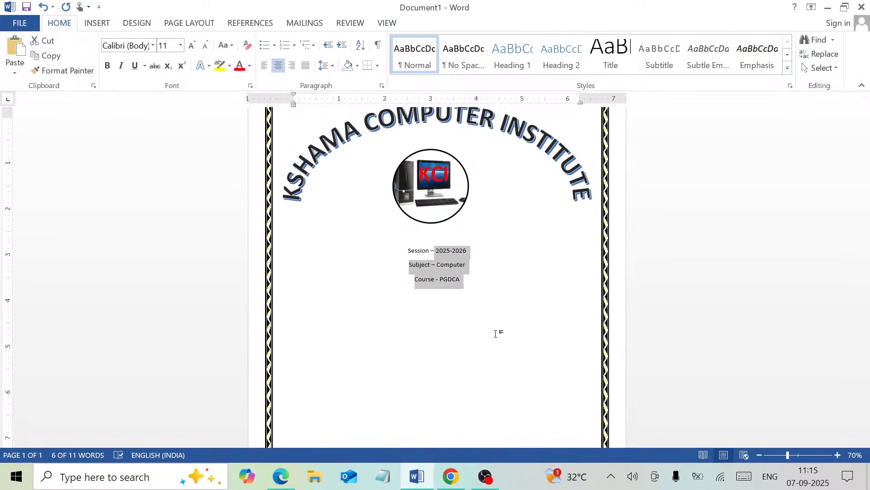
pyautogui.hotkey('shift', 'Left')
pyautogui.hotkey('shift', 'Left')
pyautogui.hotkey('shift', 'Left')
pyautogui.hotkey('shift', 'Left')
pyautogui.hotkey('shift', 'Left')
pyautogui.hotkey('shift', 'Left')
pyautogui.hotkey('shift', 'Left')
pyautogui.hotkey('shift', 'Left')
pyautogui.hotkey('shift', 'Left')
pyautogui.hotkey('shift', 'Left')
pyautogui.hotkey('shift', 'Left')
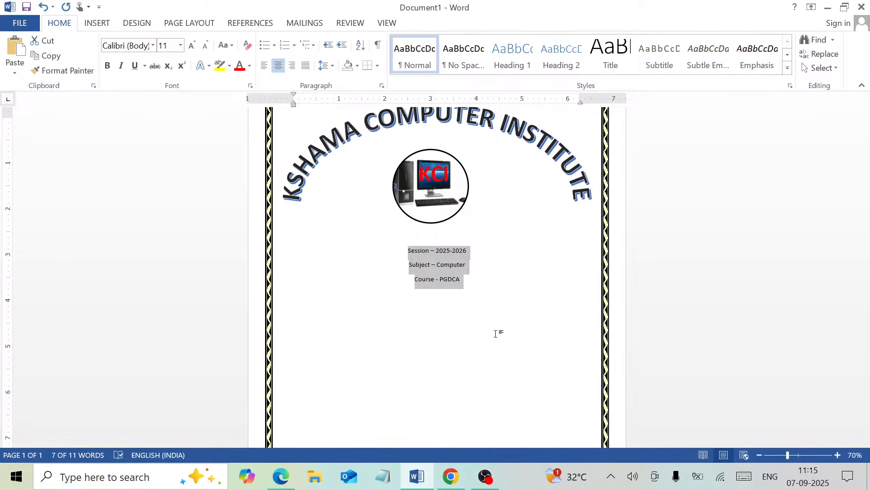
# - Enlarge the three selected lines to 26 pt
pyautogui.click(192, 45)
pyautogui.click(192, 45)
pyautogui.click(192, 46)
pyautogui.click(193, 45)
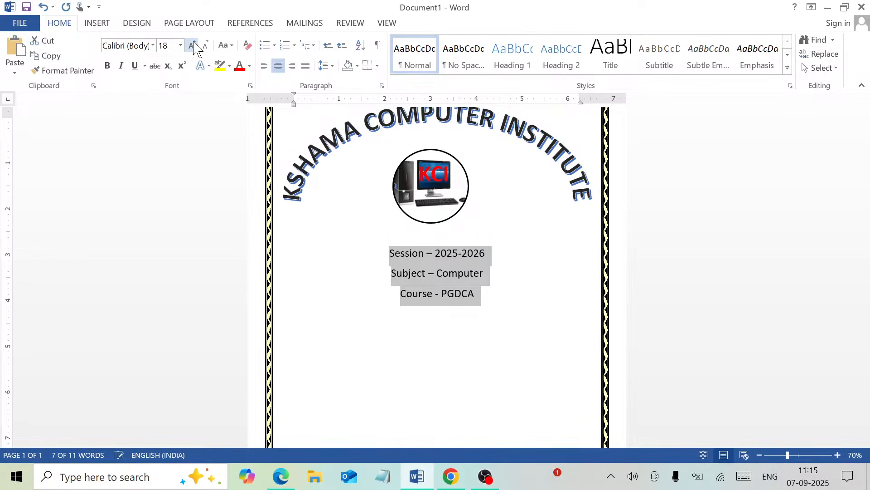
pyautogui.click(193, 45)
pyautogui.click(193, 45)
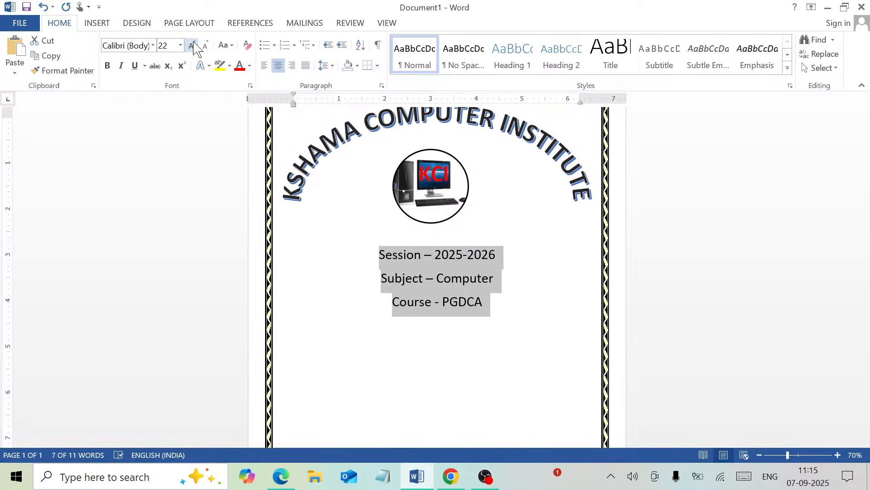
pyautogui.click(193, 46)
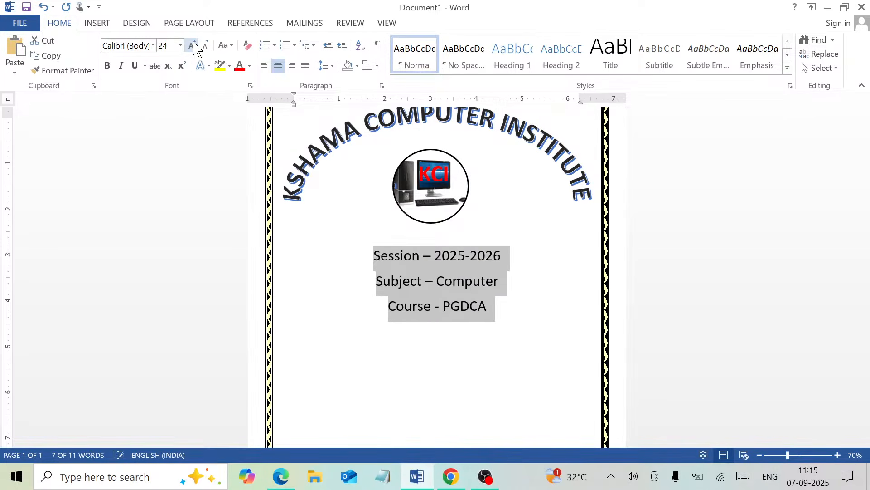
pyautogui.click(192, 45)
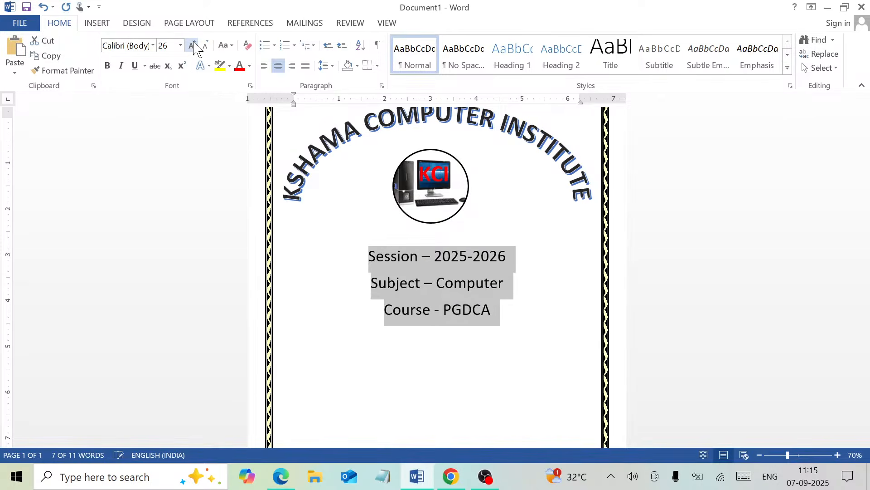
# - Make the three lines bold and red, then add an empty line after PGDCA
pyautogui.click(107, 65)
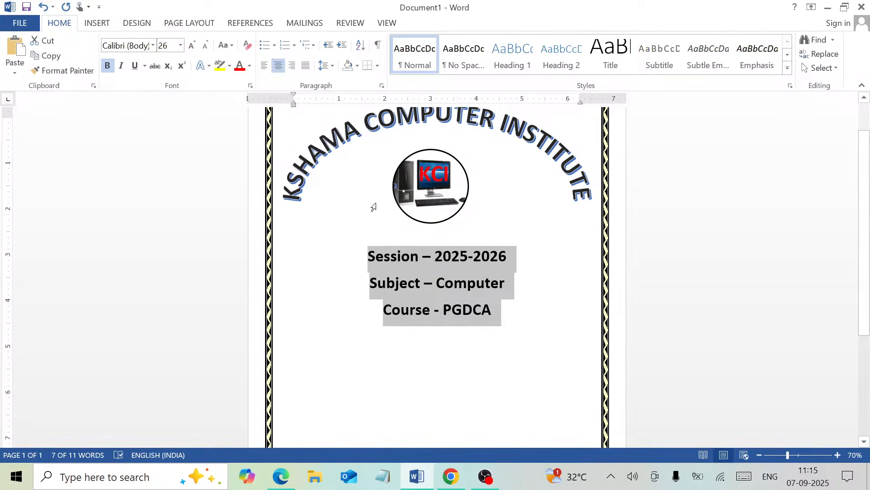
pyautogui.click(243, 67)
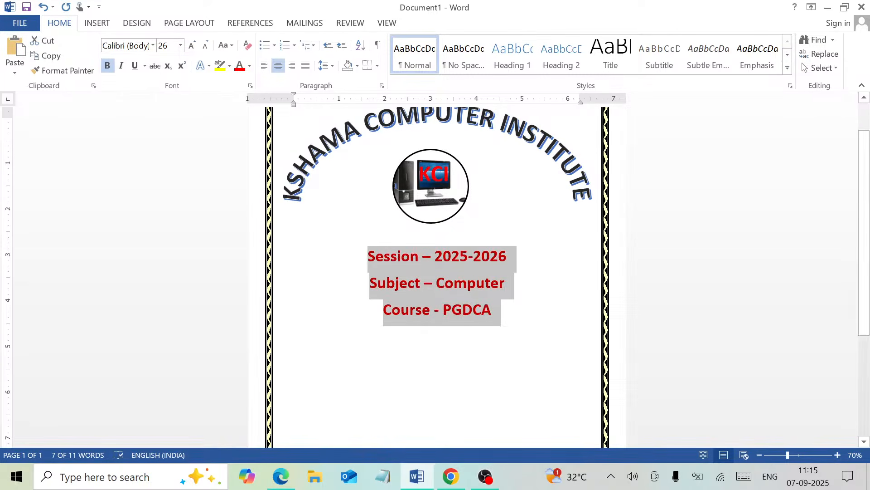
pyautogui.scroll(-2, 868, 267)
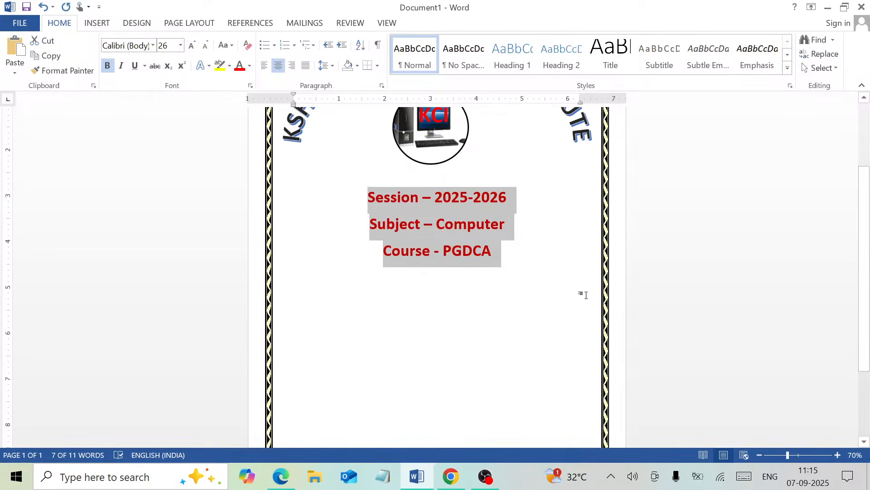
pyautogui.click(567, 305)
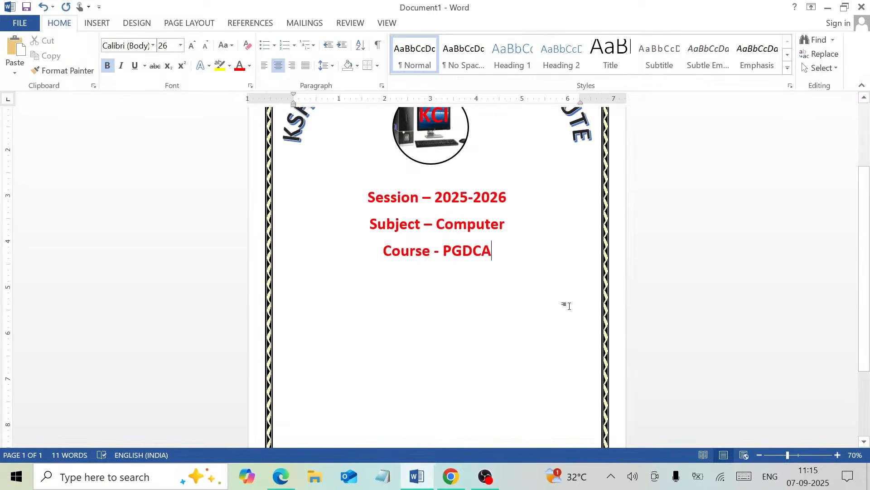
pyautogui.press('Return')
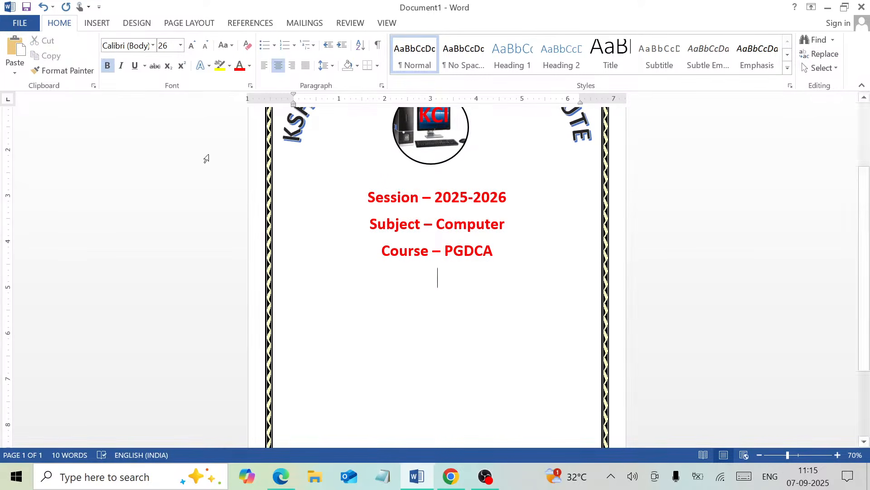
pyautogui.click(108, 33)
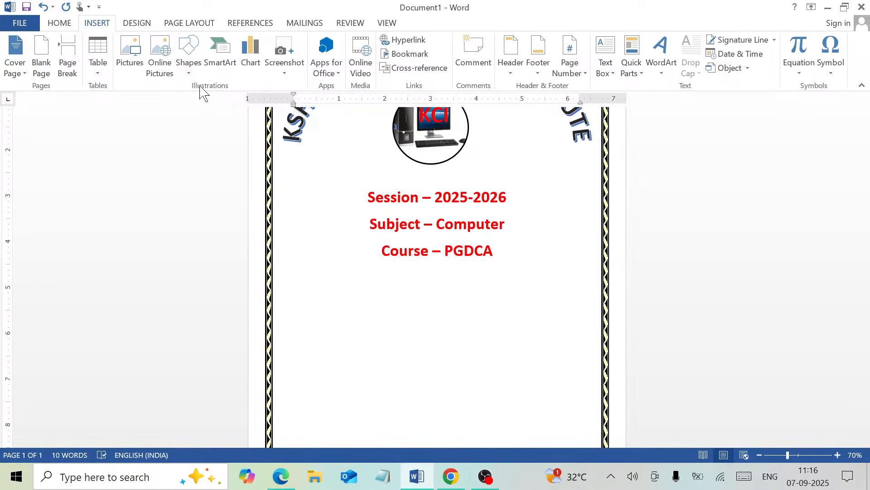
# - Draw a rectangle below the Course – PGDCA line and nudge it slightly upward
pyautogui.click(189, 77)
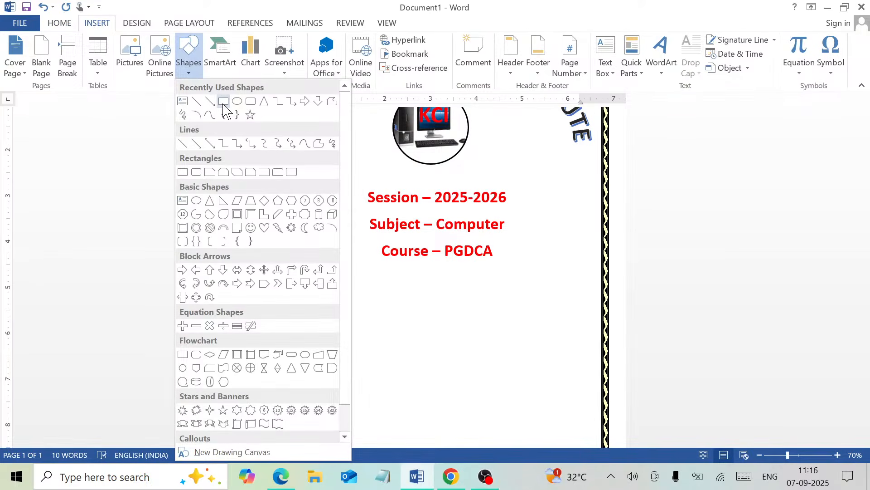
pyautogui.click(223, 101)
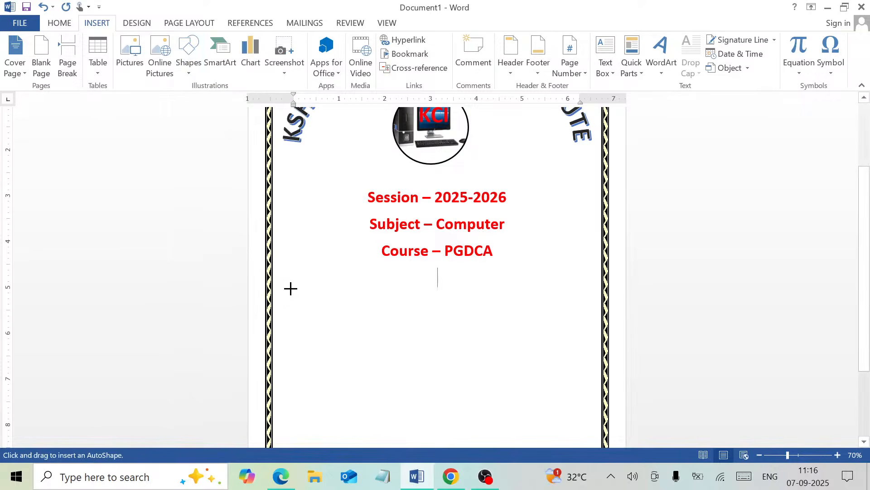
pyautogui.moveTo(289, 286)
pyautogui.mouseDown()
pyautogui.moveTo(538, 394)
pyautogui.moveTo(563, 426)
pyautogui.moveTo(577, 414)
pyautogui.moveTo(575, 339)
pyautogui.moveTo(591, 346)
pyautogui.mouseUp()
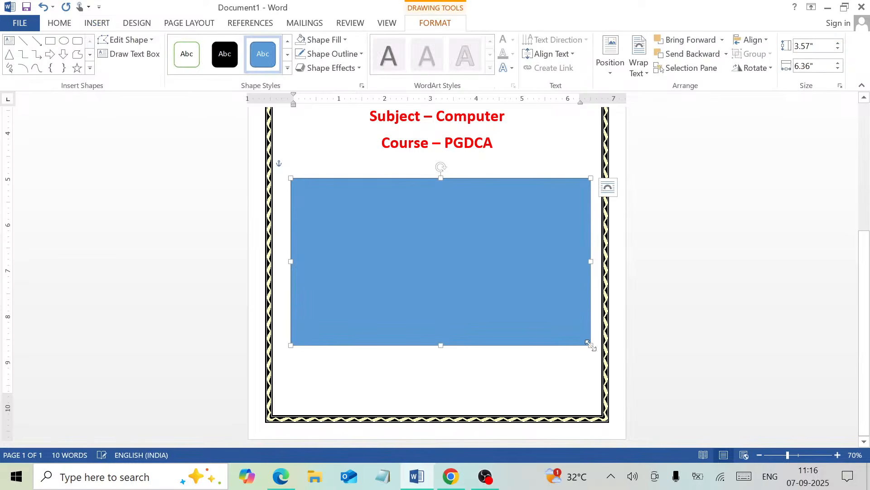
pyautogui.moveTo(515, 284)
pyautogui.mouseDown()
pyautogui.moveTo(505, 262)
pyautogui.moveTo(517, 270)
pyautogui.mouseUp()
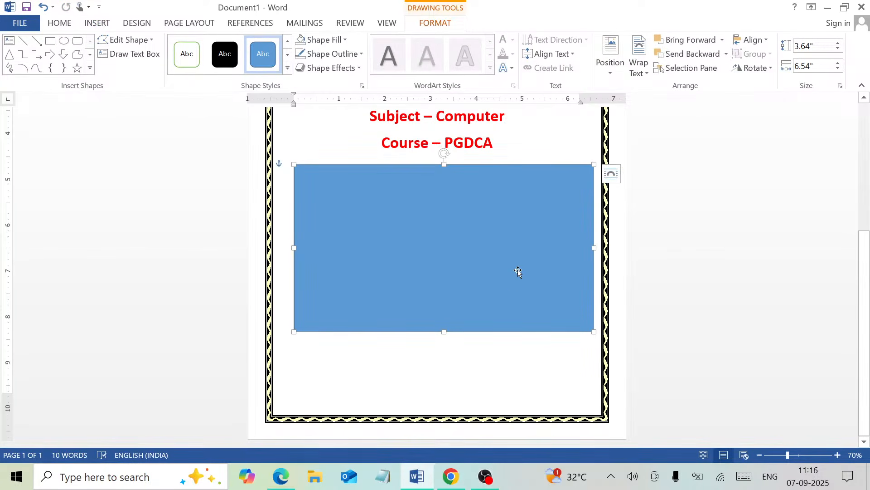
# - Remove the rectangle's fill and give it a black 6 pt outline
pyautogui.click(321, 41)
pyautogui.click(341, 152)
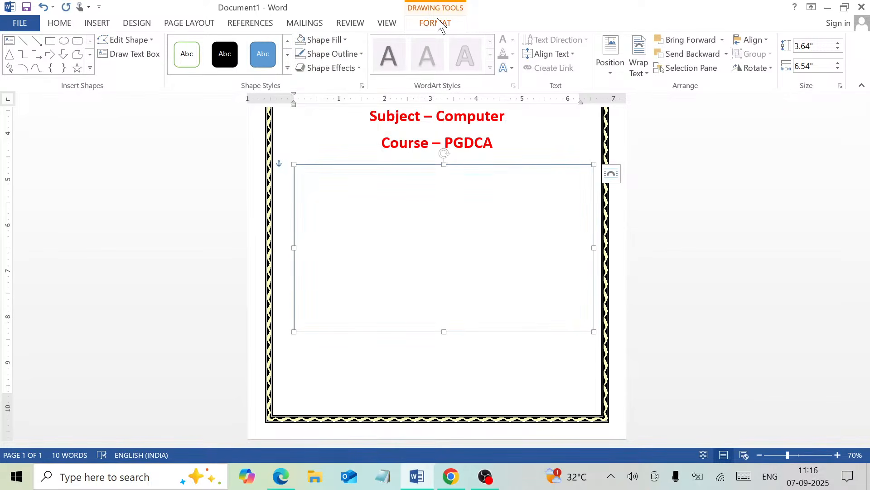
pyautogui.click(340, 55)
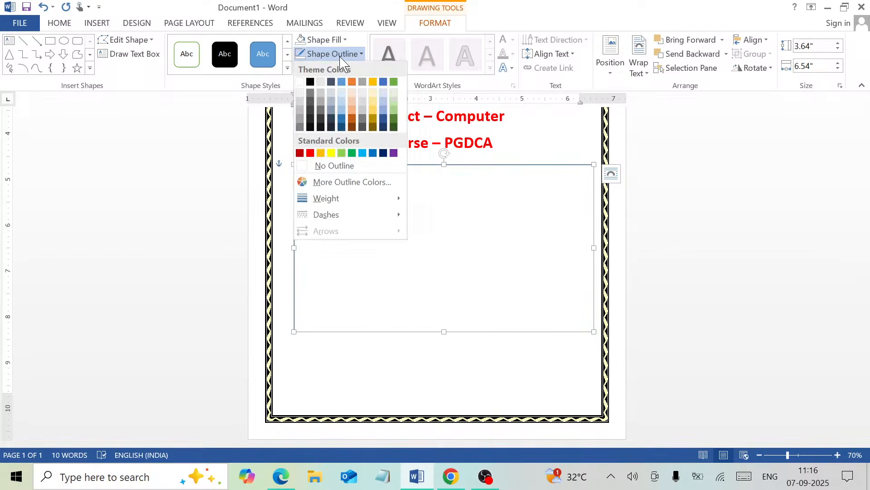
pyautogui.click(310, 82)
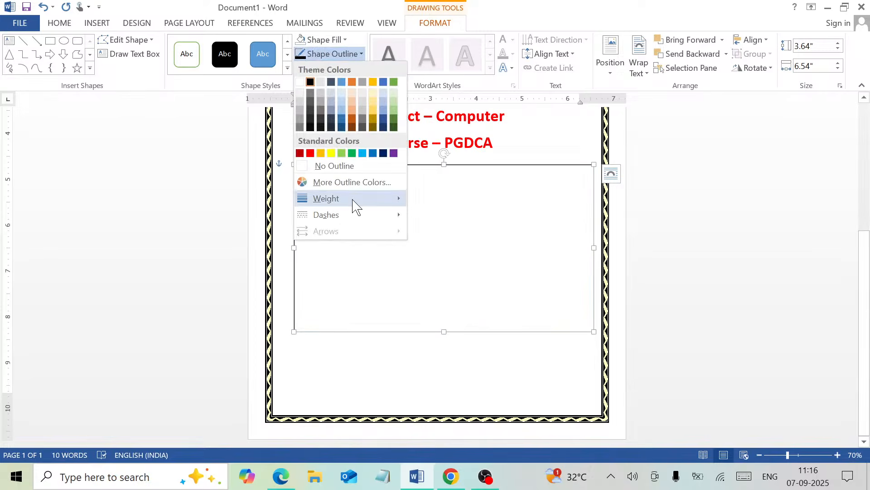
pyautogui.moveTo(356, 202)
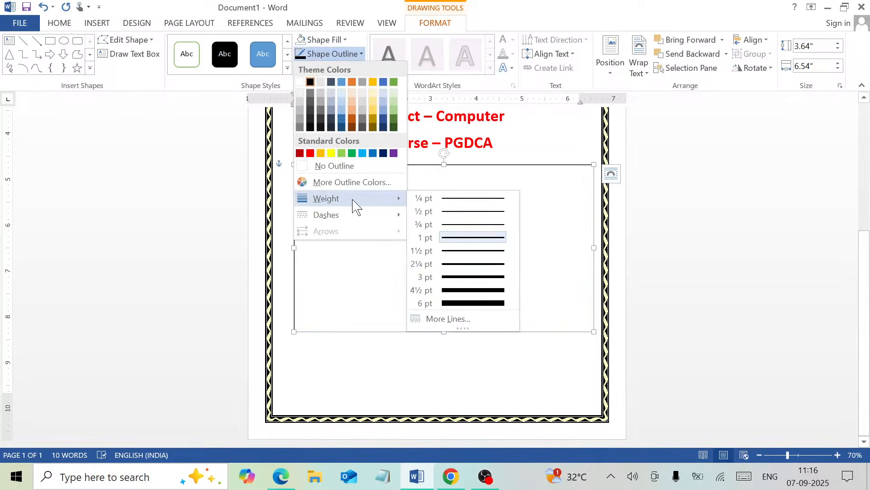
pyautogui.click(475, 302)
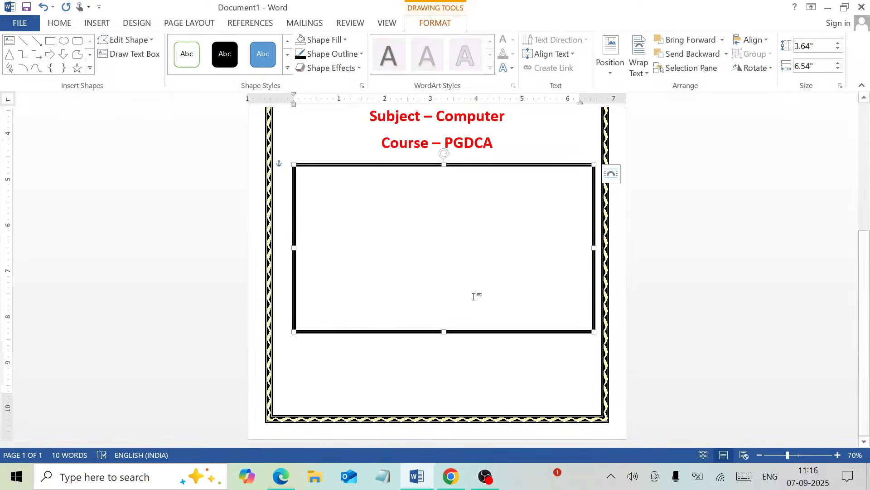
pyautogui.click(439, 344)
pyautogui.moveTo(868, 261); pyautogui.dragTo(847, 136)
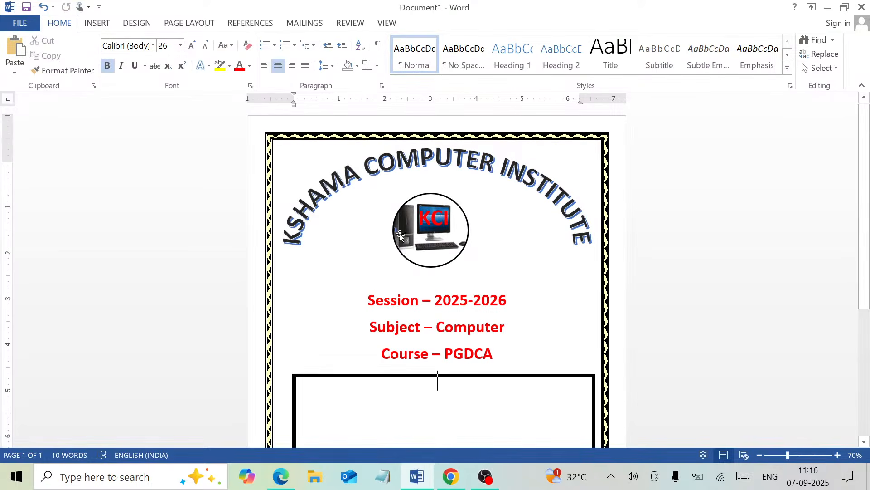
pyautogui.click(341, 166)
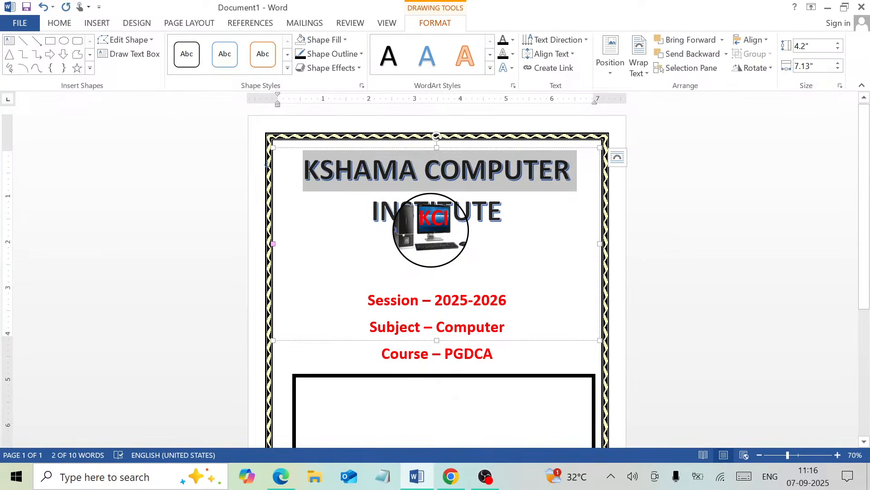
pyautogui.click(295, 165)
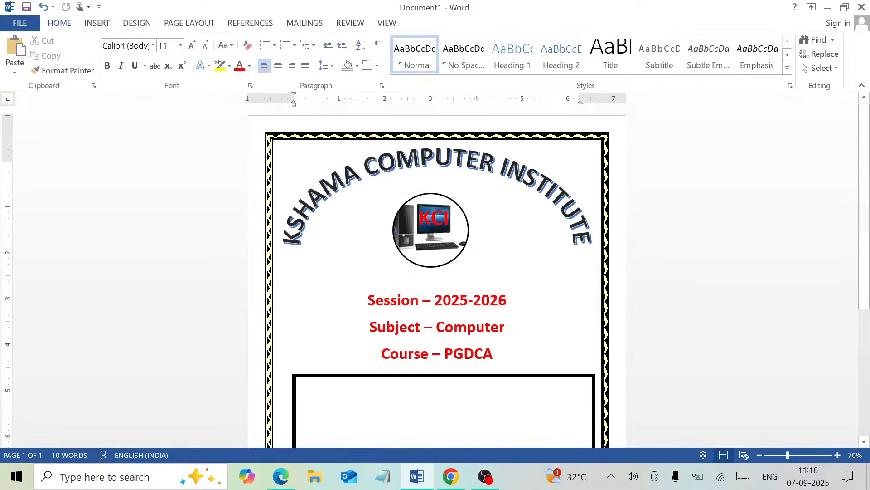
pyautogui.press('Return')
pyautogui.press('Return')
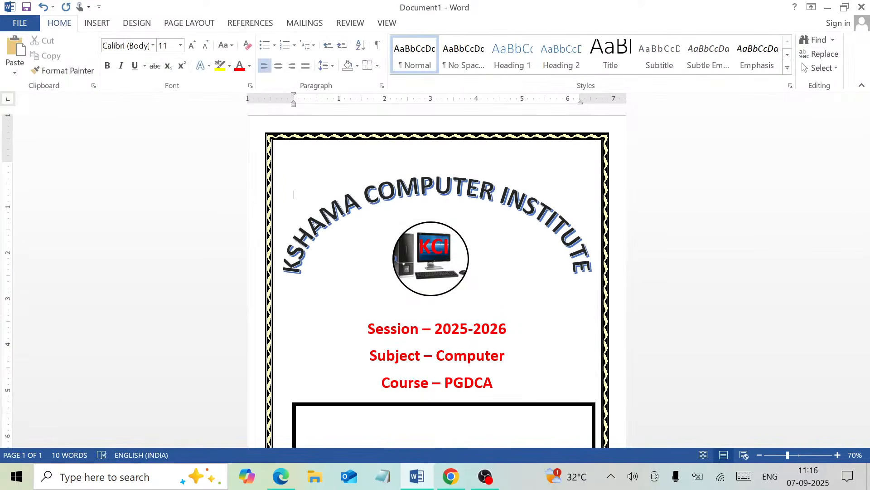
pyautogui.press('Return')
pyautogui.press('Return')
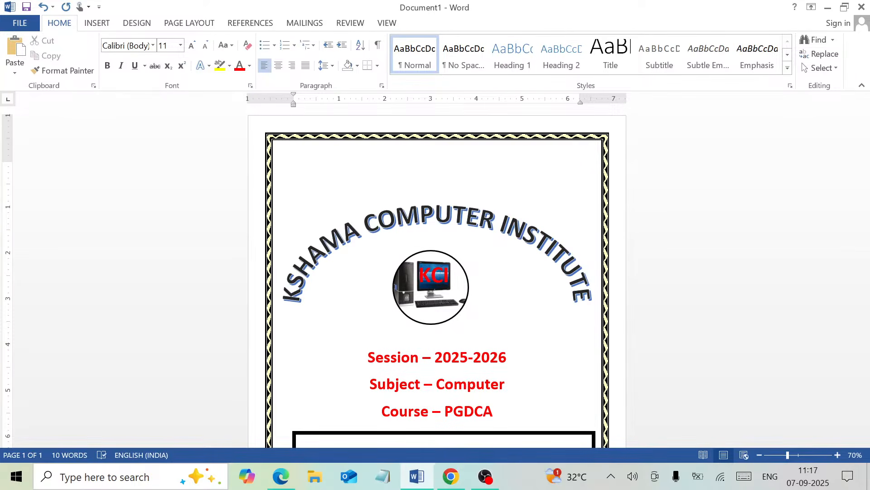
pyautogui.press('BackSpace')
pyautogui.press('BackSpace')
pyautogui.press('BackSpace')
pyautogui.press('BackSpace')
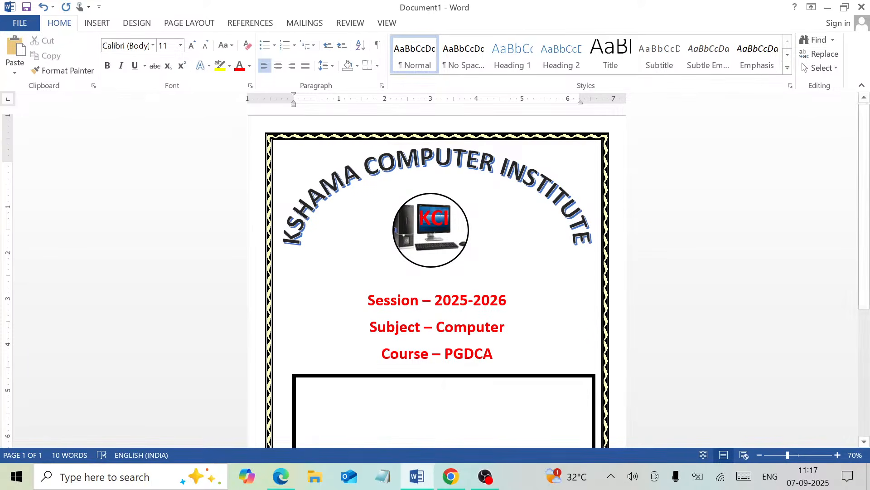
# - Zoom the page up to 150%, then back to 130%, scrolling down to the outlined box
pyautogui.click(837, 456)
pyautogui.click(837, 455)
pyautogui.click(838, 455)
pyautogui.click(837, 455)
pyautogui.click(837, 456)
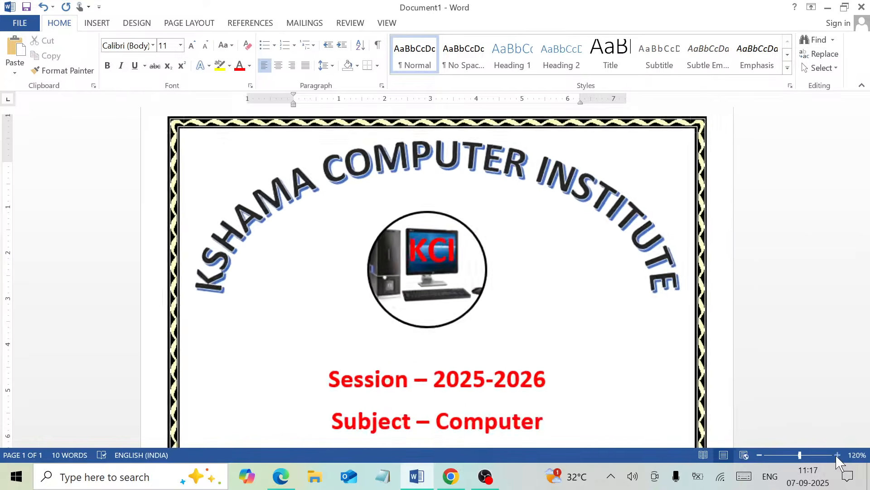
pyautogui.click(837, 455)
pyautogui.click(837, 455)
pyautogui.click(838, 455)
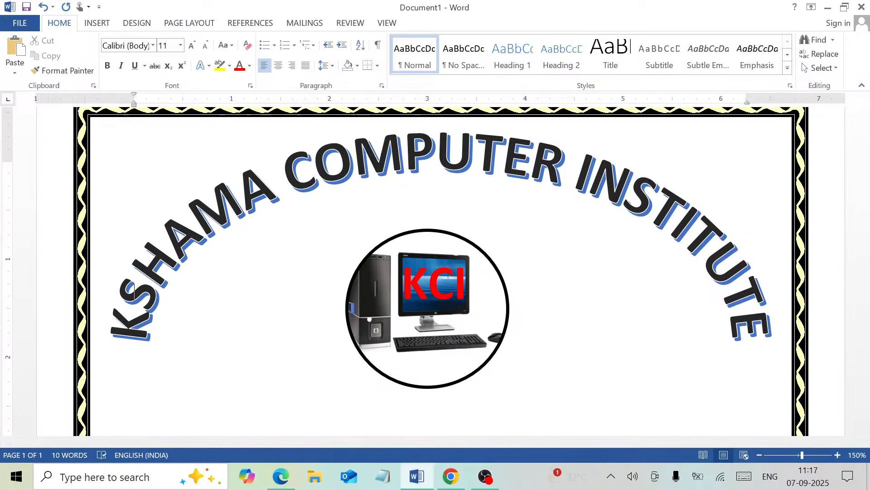
pyautogui.press('Up')
pyautogui.press('Up')
pyautogui.press('Up')
pyautogui.press('Up')
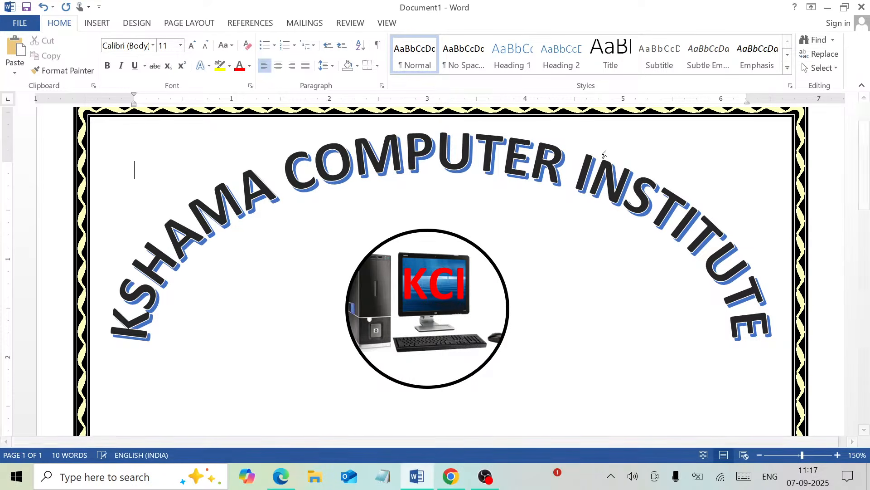
pyautogui.scroll(-3, 867, 191)
pyautogui.moveTo(867, 190); pyautogui.dragTo(855, 289)
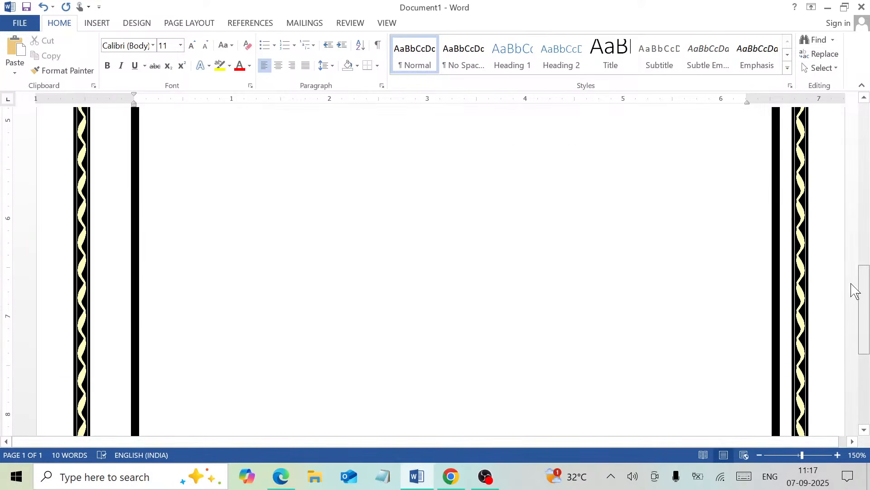
pyautogui.click(761, 456)
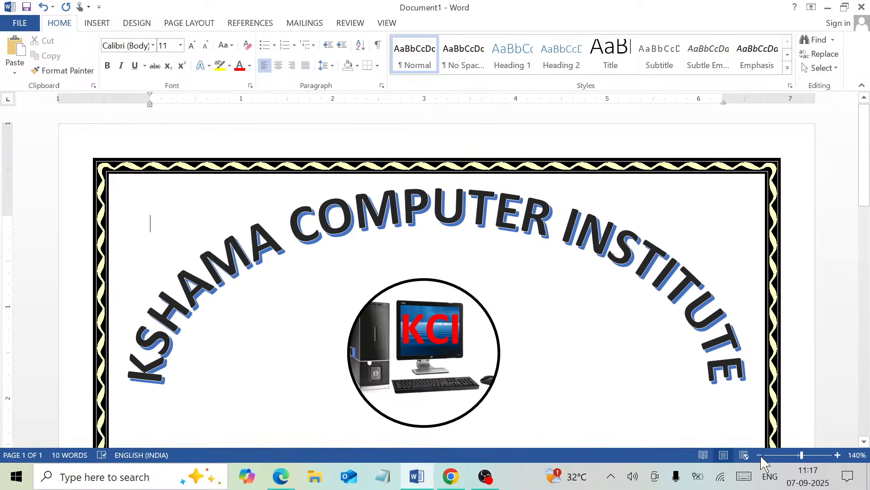
pyautogui.click(760, 455)
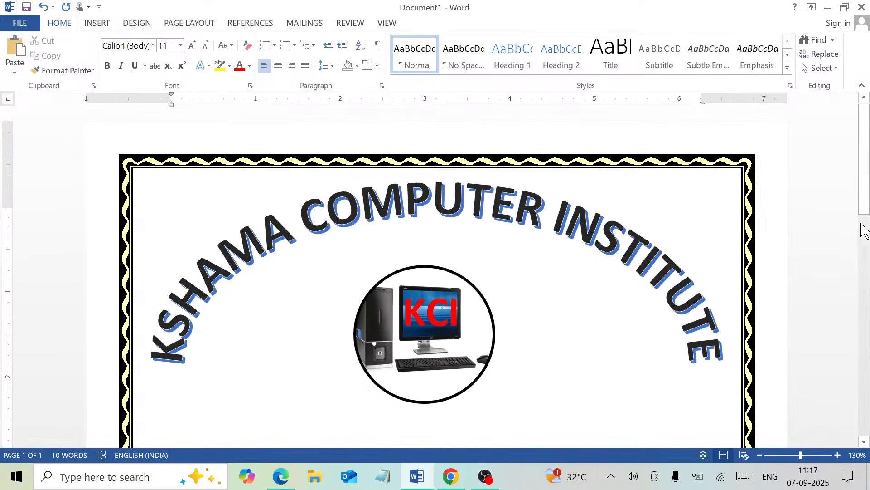
pyautogui.moveTo(863, 195); pyautogui.dragTo(866, 351)
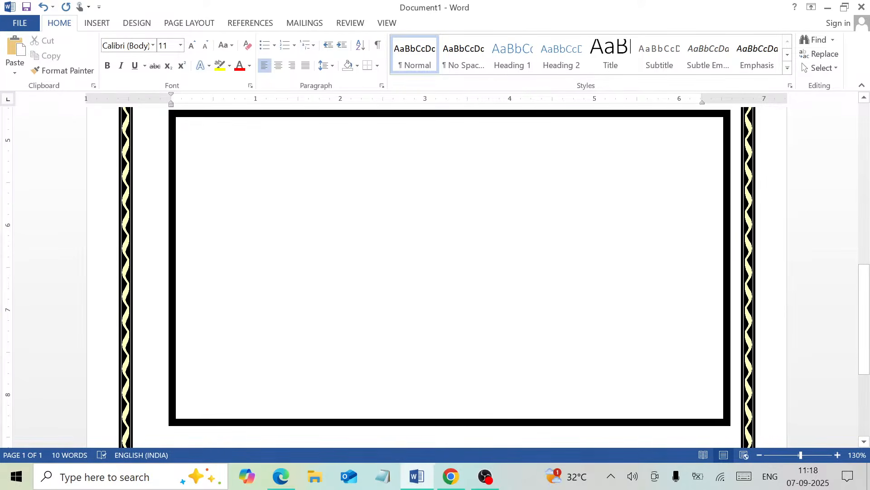
# - Change the thick-outlined rectangle into a Rounded Rectangle shape
pyautogui.click(176, 241)
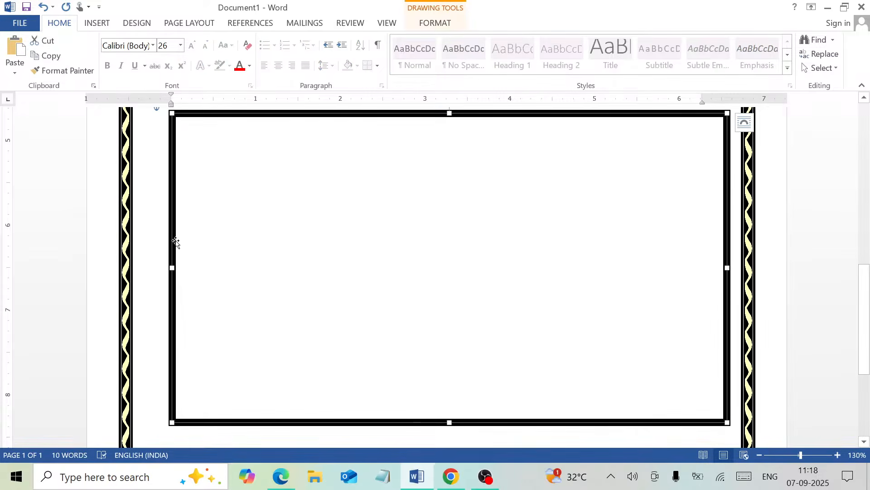
pyautogui.click(446, 25)
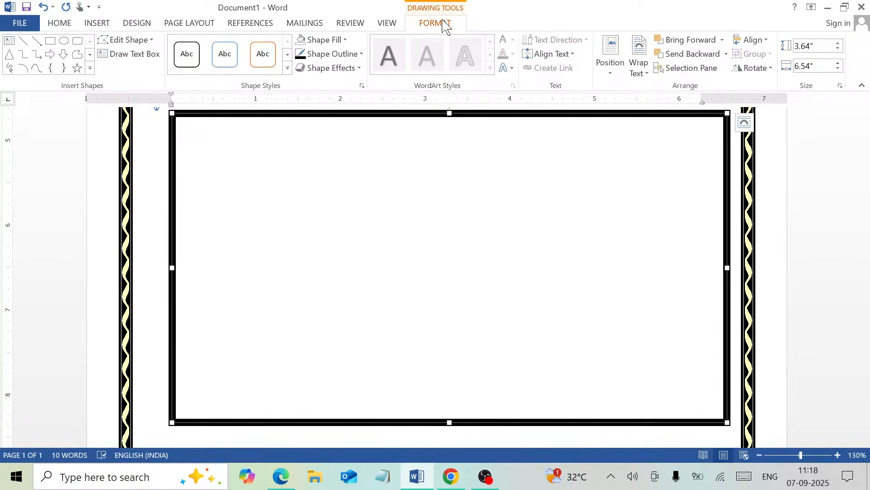
pyautogui.click(146, 47)
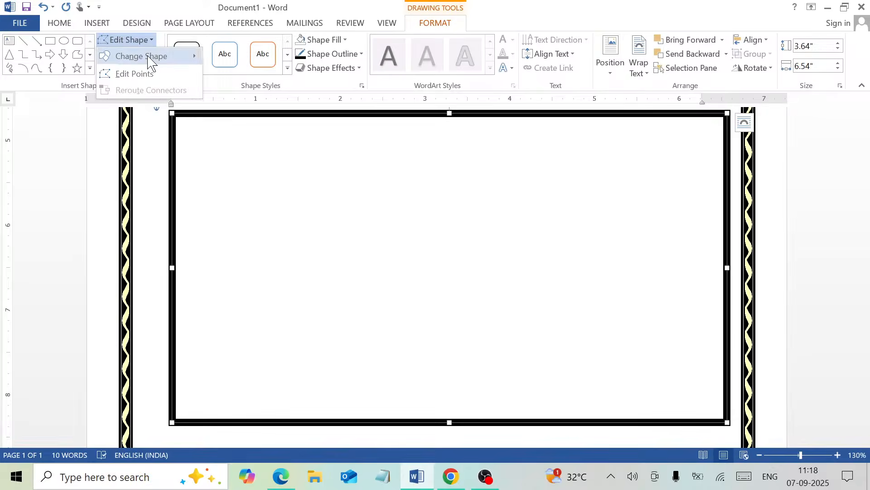
pyautogui.moveTo(149, 61)
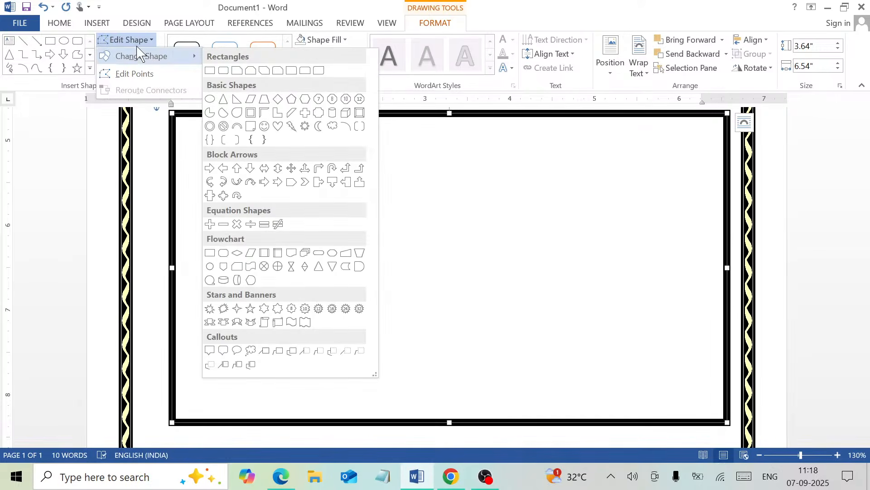
pyautogui.click(228, 77)
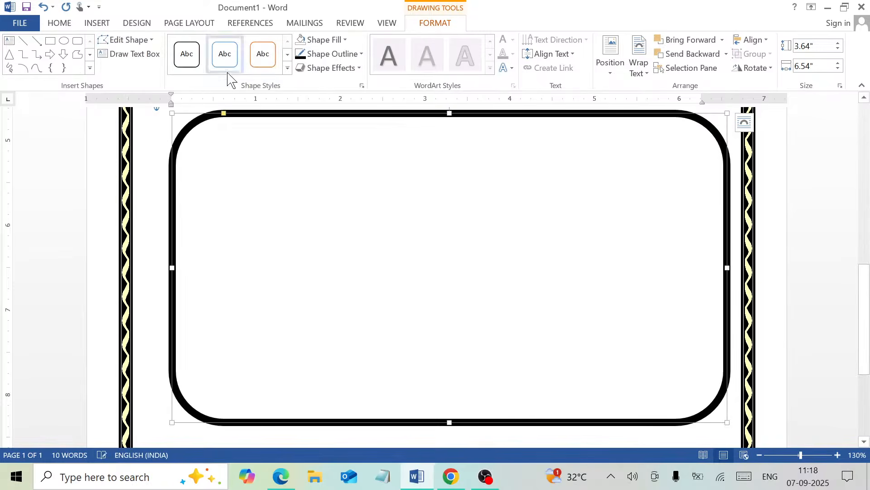
# - Tighten the rounded box's corners with its adjustment handle, then begin drawing a text box
pyautogui.moveTo(225, 116); pyautogui.dragTo(195, 239)
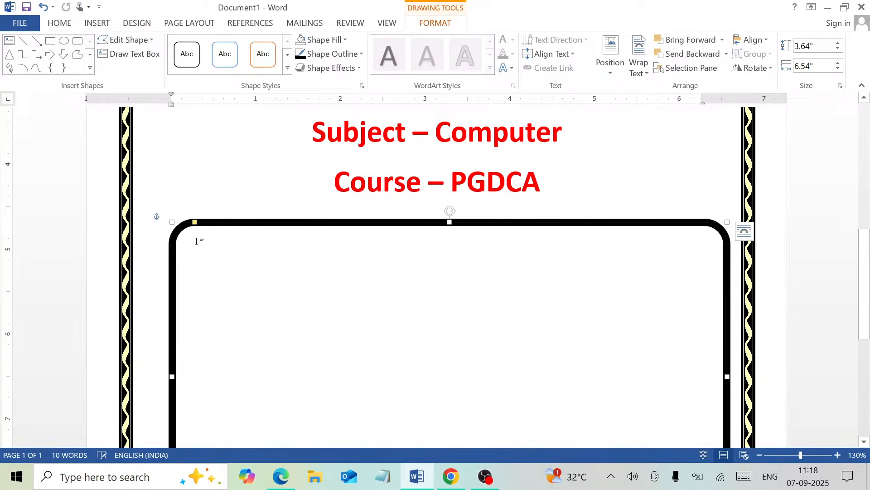
pyautogui.moveTo(869, 272); pyautogui.dragTo(869, 312)
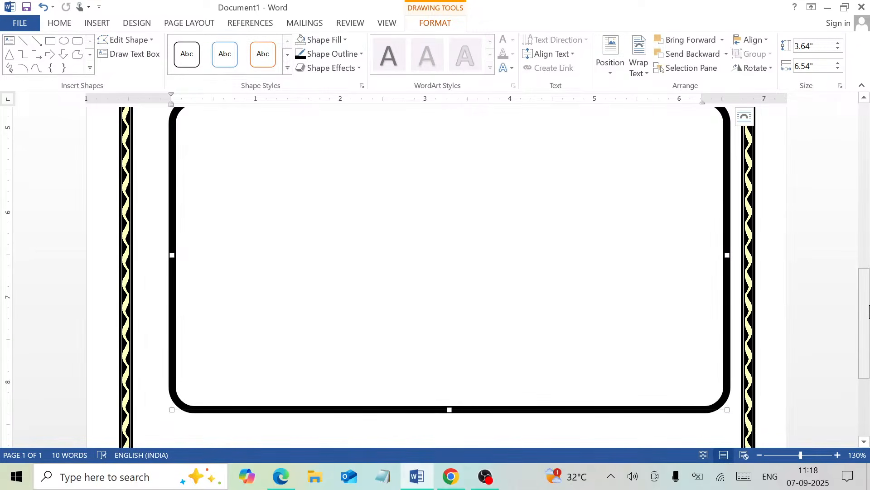
pyautogui.moveTo(869, 302); pyautogui.dragTo(867, 284)
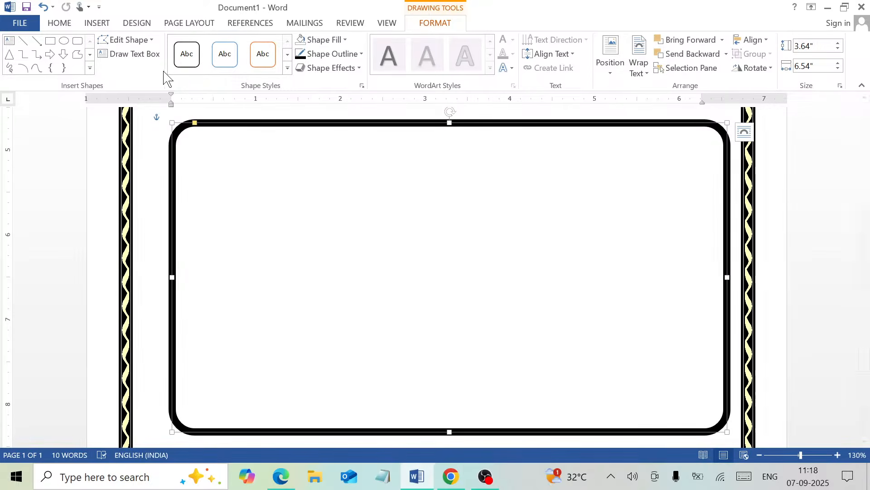
pyautogui.click(139, 57)
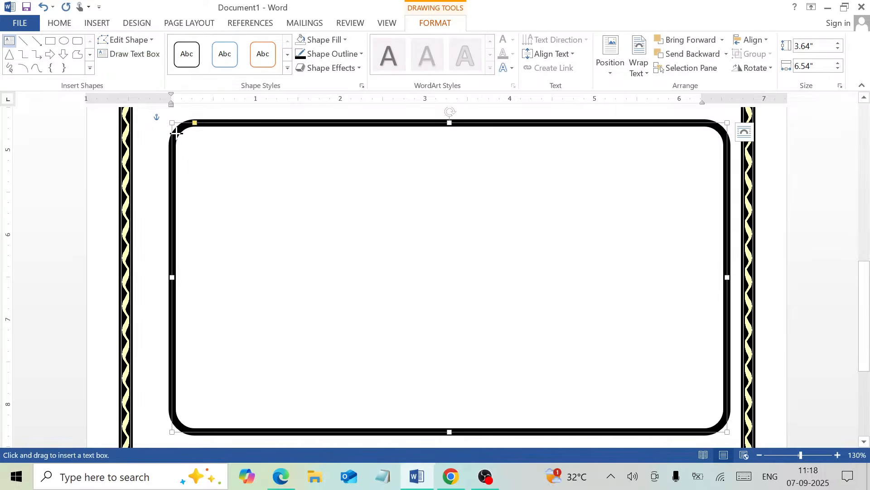
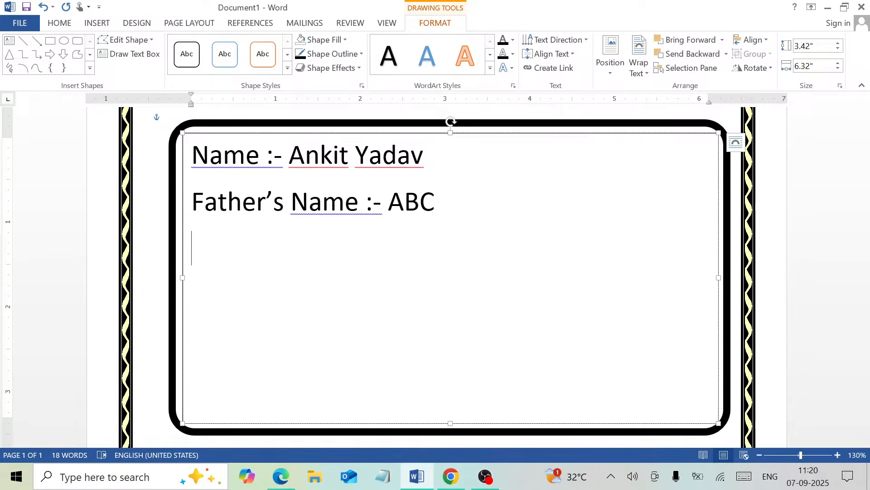
# - Type 'Batch :- Morning (11:00) AM' as the third detail line and start a new line
pyautogui.write('Class')
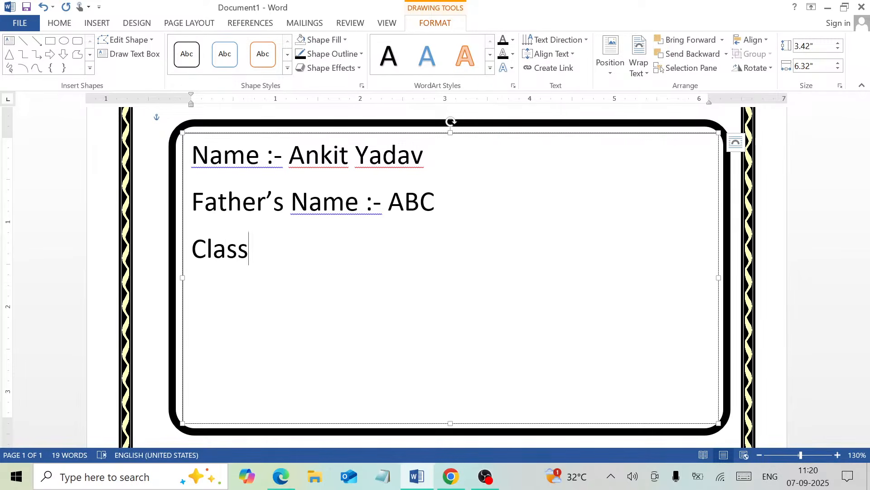
pyautogui.write('-')
pyautogui.press('BackSpace')
pyautogui.press('BackSpace')
pyautogui.press('BackSpace')
pyautogui.press('BackSpace')
pyautogui.press('BackSpace')
pyautogui.press('BackSpace')
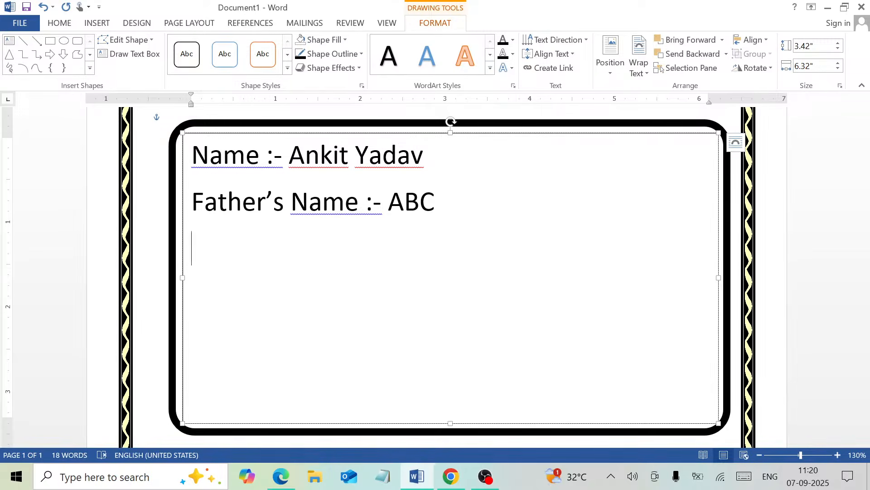
pyautogui.write('Batch')
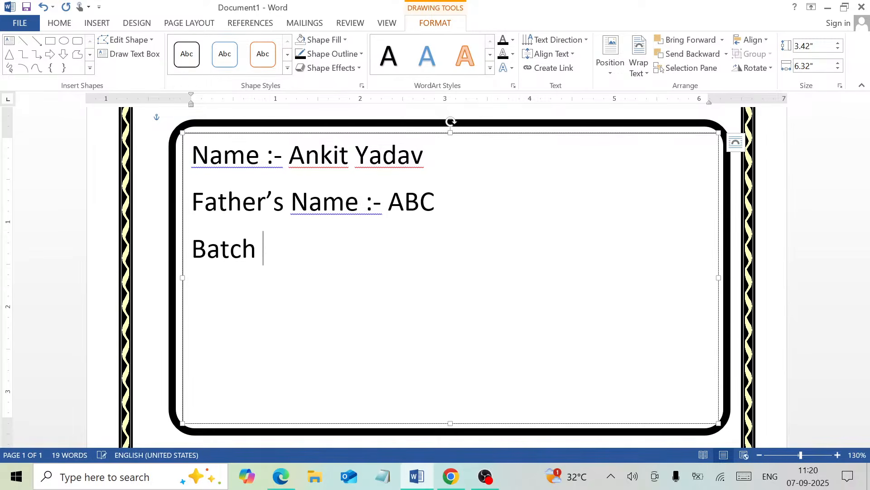
pyautogui.write(' :-')
pyautogui.write('Morn')
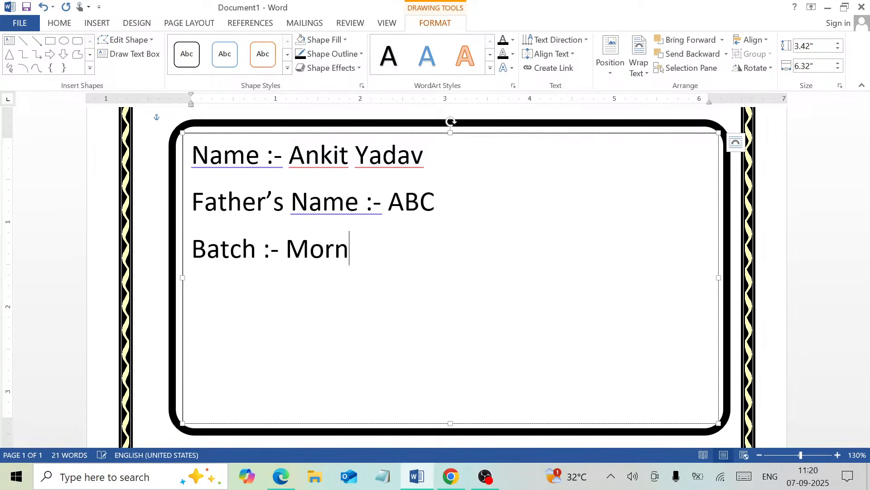
pyautogui.write('ing ')
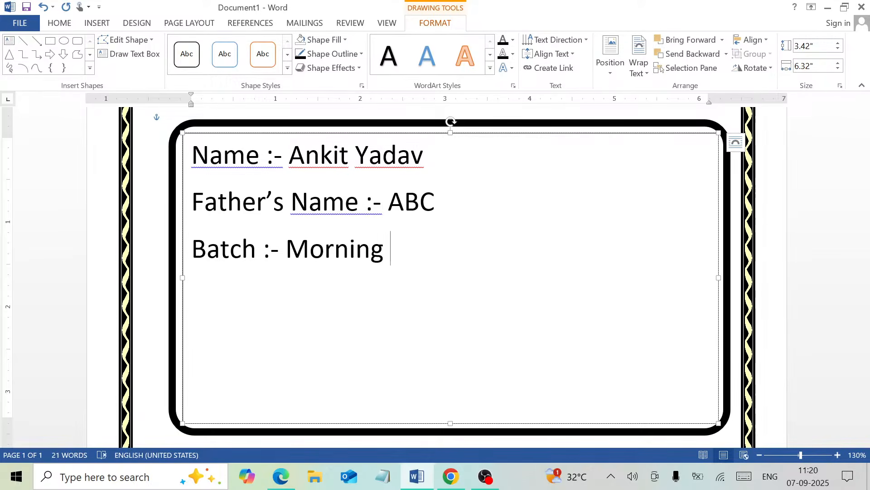
pyautogui.write('(11')
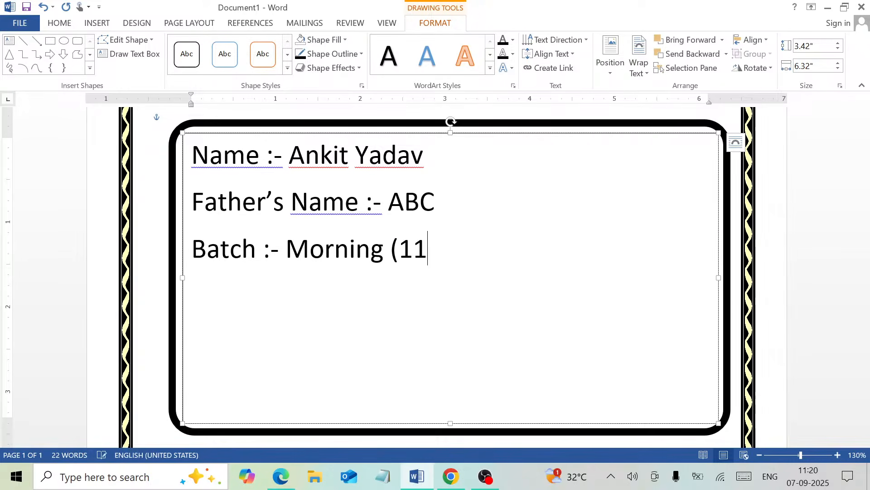
pyautogui.write(':00) A')
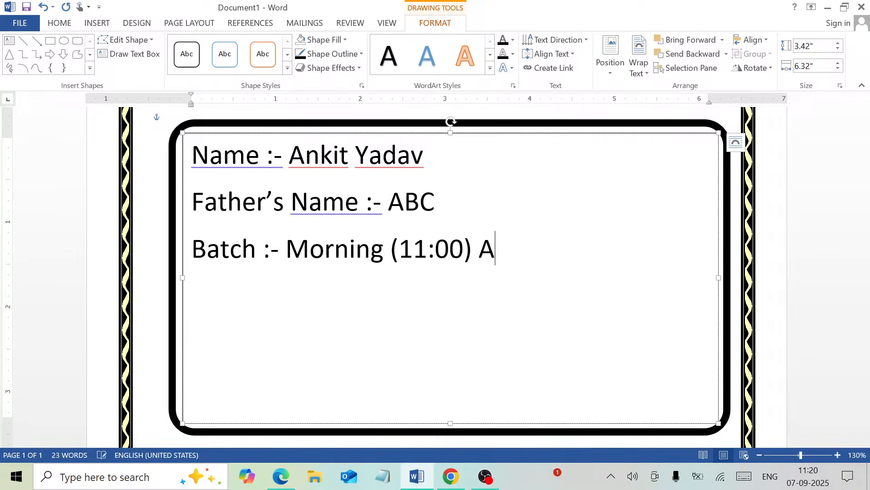
pyautogui.write('M')
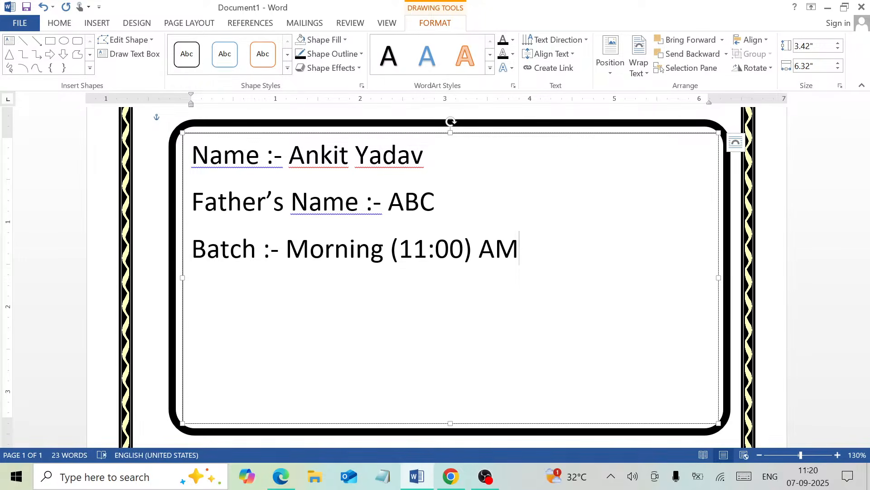
pyautogui.press('Return')
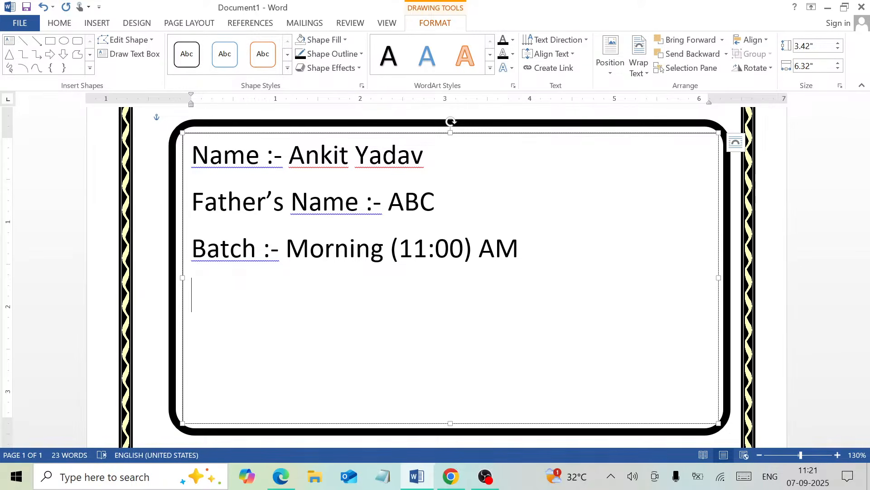
# - Add 'Topic :- Microsoft Word' and the student's roll-number line below Batch, leaving an empty line after
pyautogui.write('Cour')
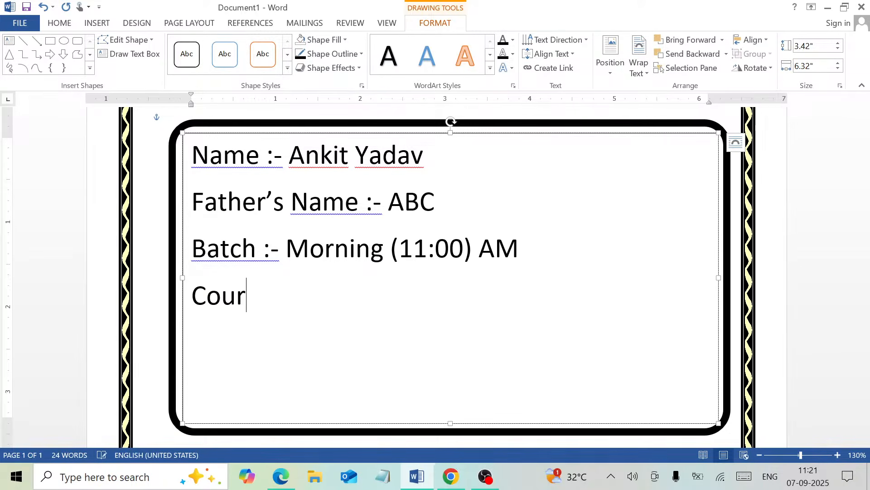
pyautogui.write('se')
pyautogui.press('BackSpace')
pyautogui.press('BackSpace')
pyautogui.press('BackSpace')
pyautogui.press('BackSpace')
pyautogui.press('BackSpace')
pyautogui.press('BackSpace')
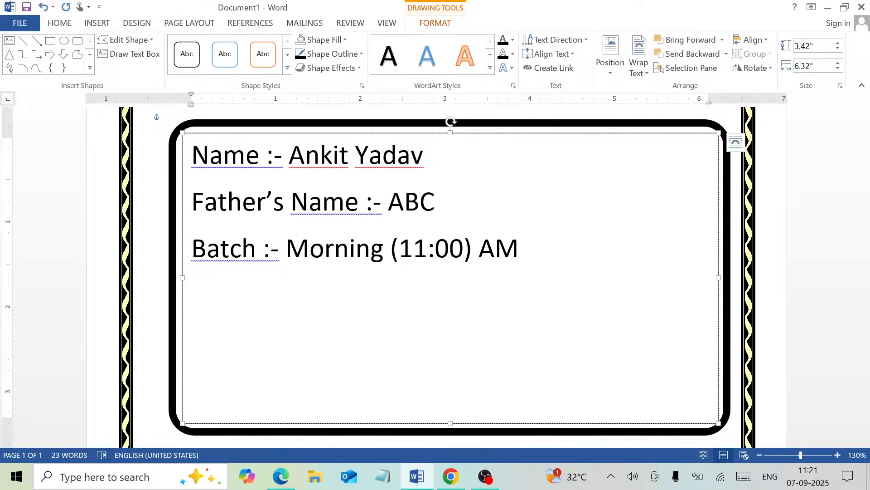
pyautogui.write('Top')
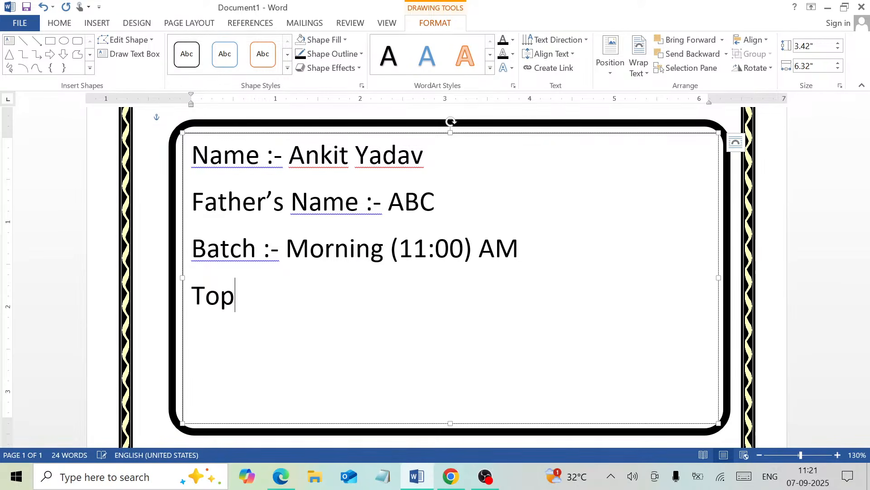
pyautogui.write('ict')
pyautogui.press('BackSpace')
pyautogui.write(':- Micro')
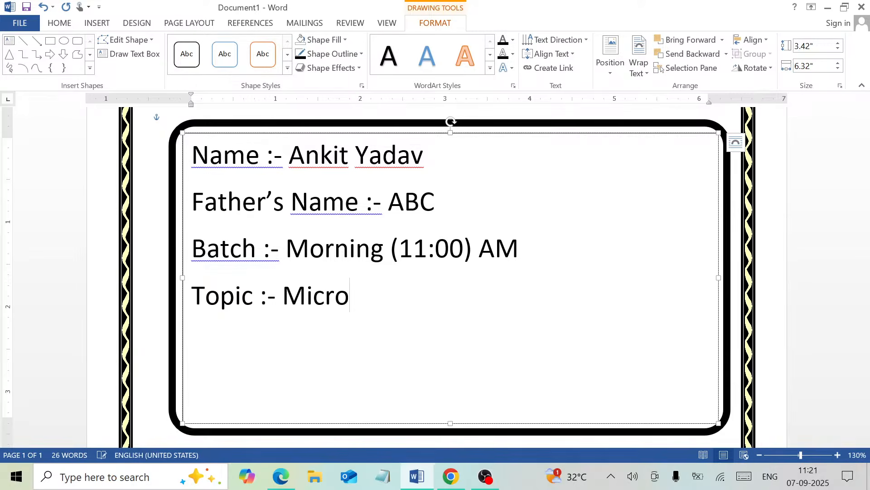
pyautogui.write('soft ')
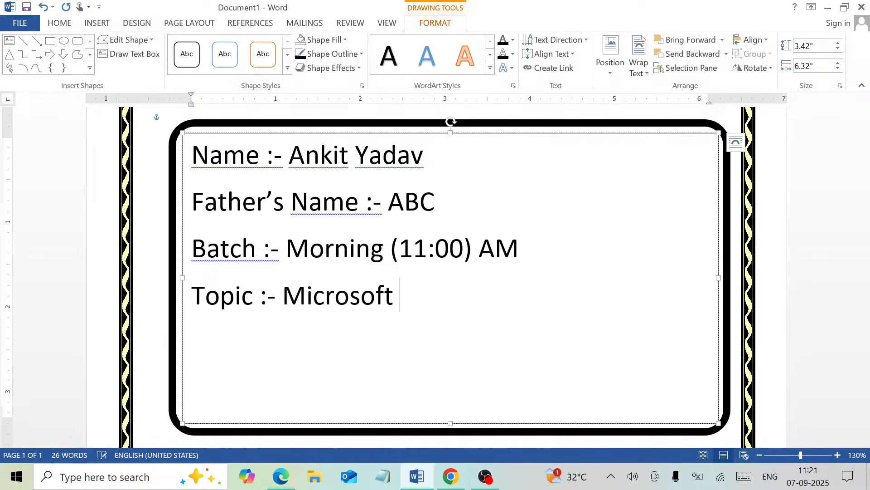
pyautogui.write('Word')
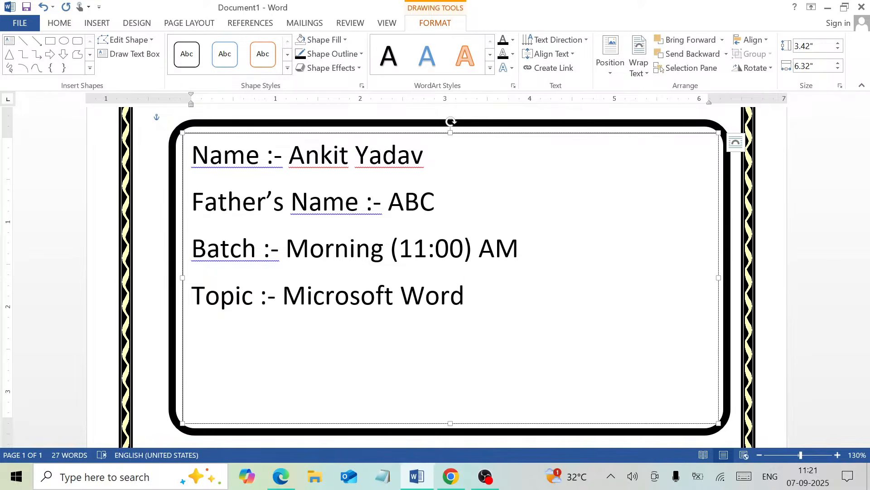
pyautogui.press('Return')
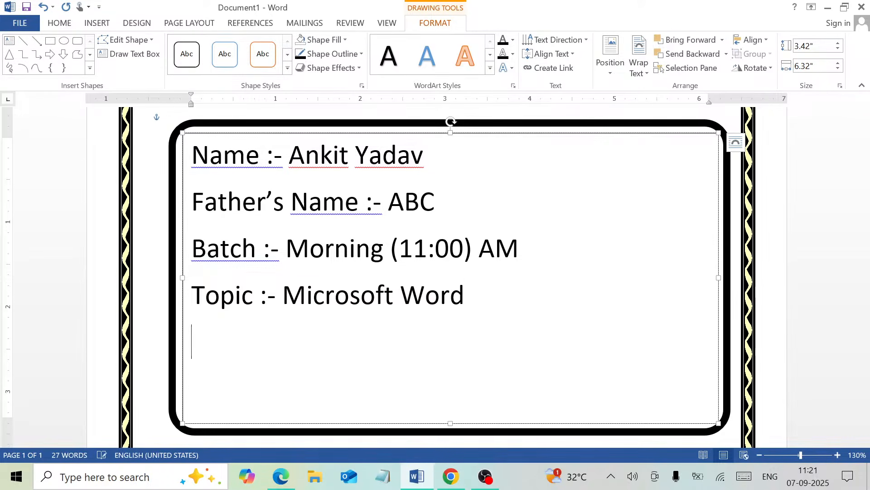
pyautogui.write('Roll ')
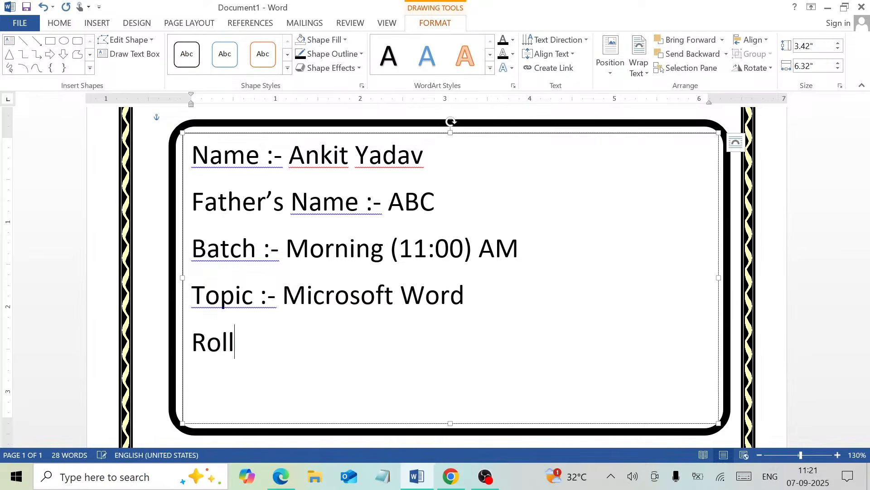
pyautogui.write('No. 12')
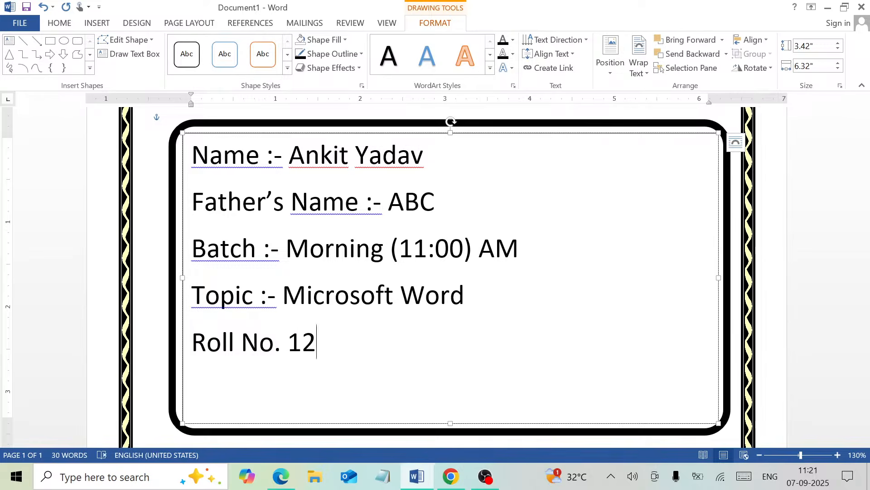
pyautogui.press('Return')
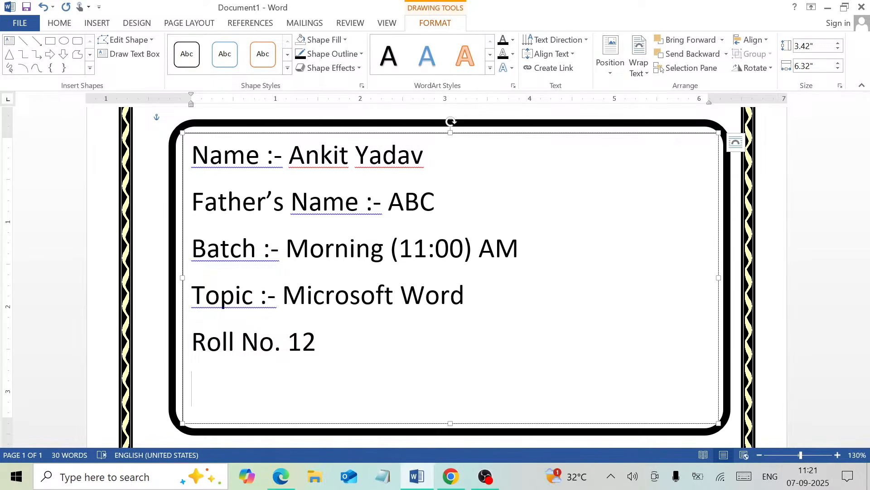
# - Enlarge the five selected detail lines to font size 26 with 1.15 line spacing
pyautogui.moveTo(325, 345); pyautogui.dragTo(193, 149)
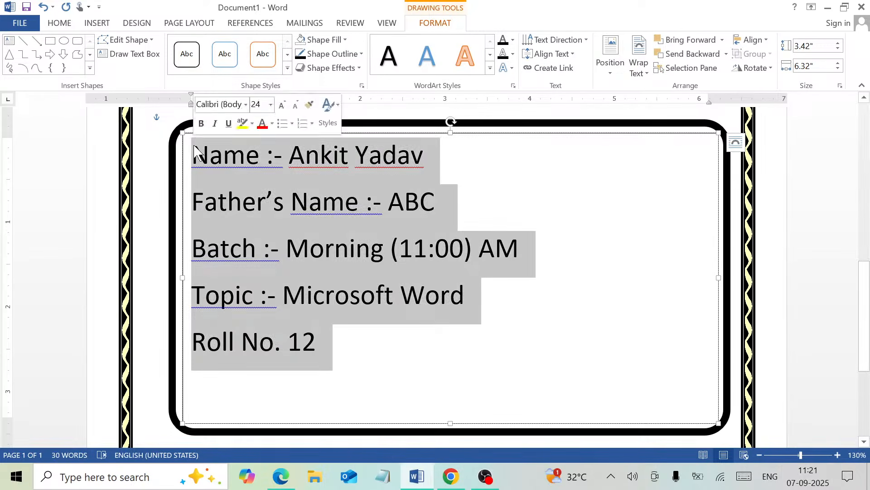
pyautogui.click(59, 23)
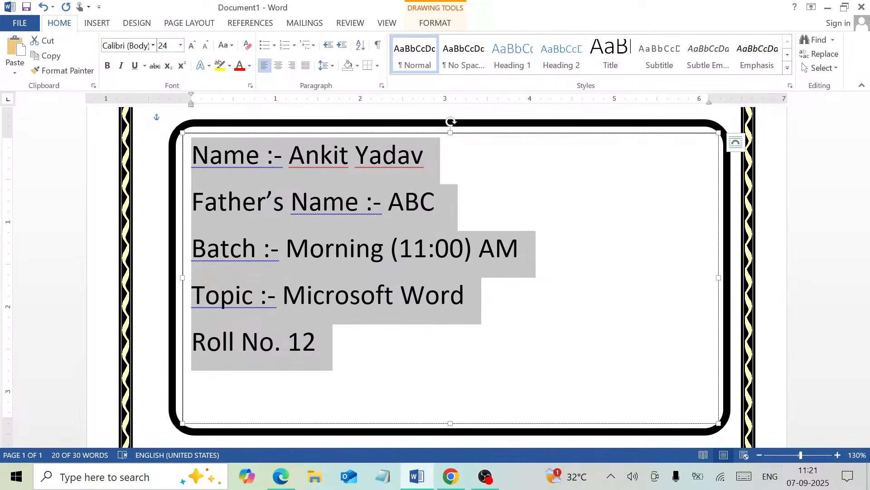
pyautogui.click(191, 46)
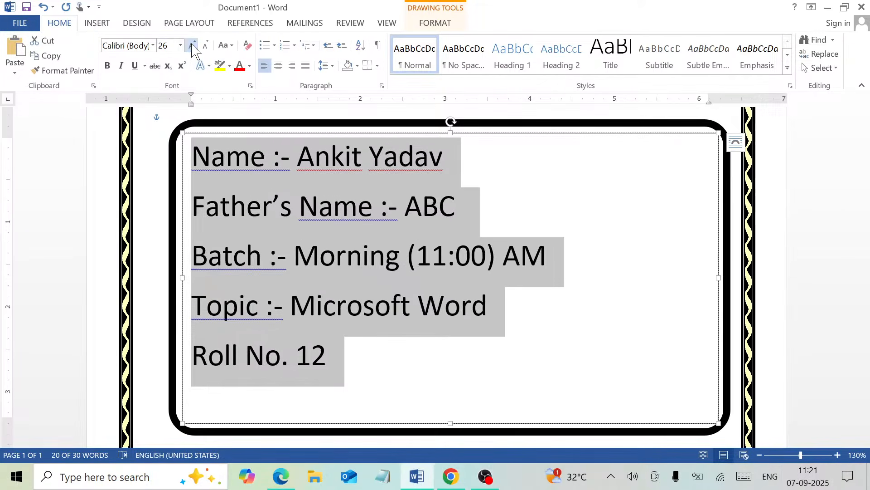
pyautogui.click(326, 66)
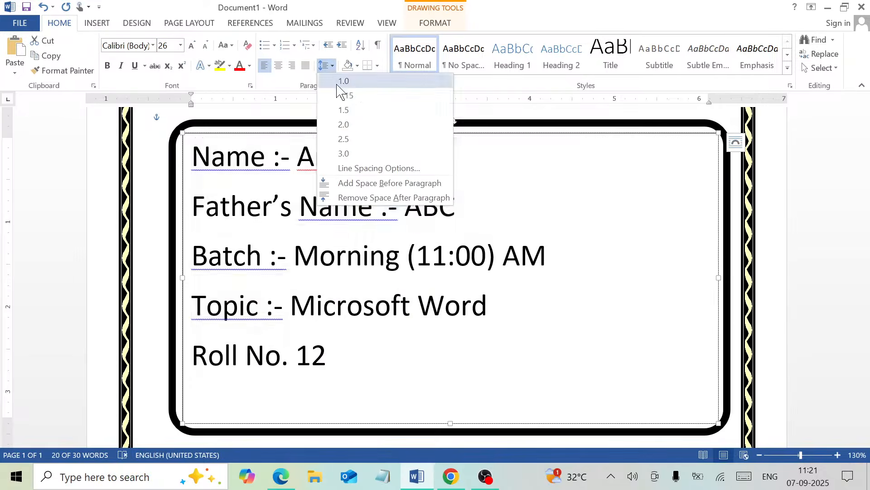
pyautogui.click(345, 96)
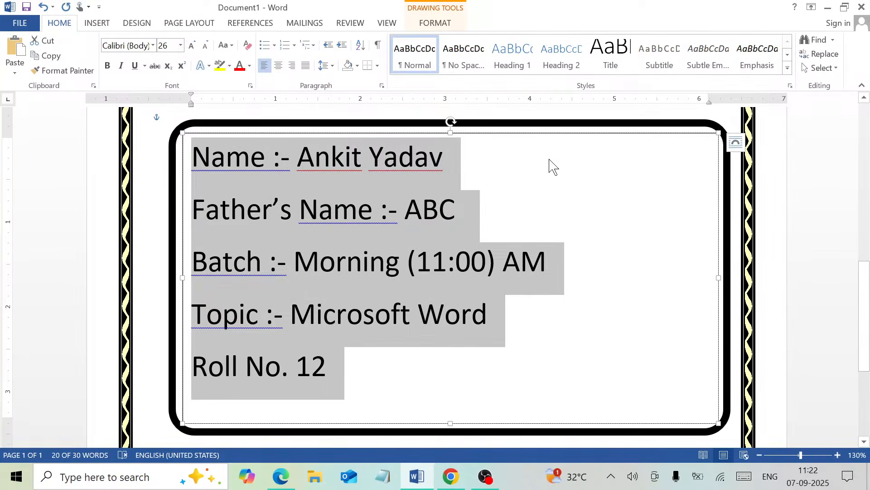
pyautogui.click(440, 28)
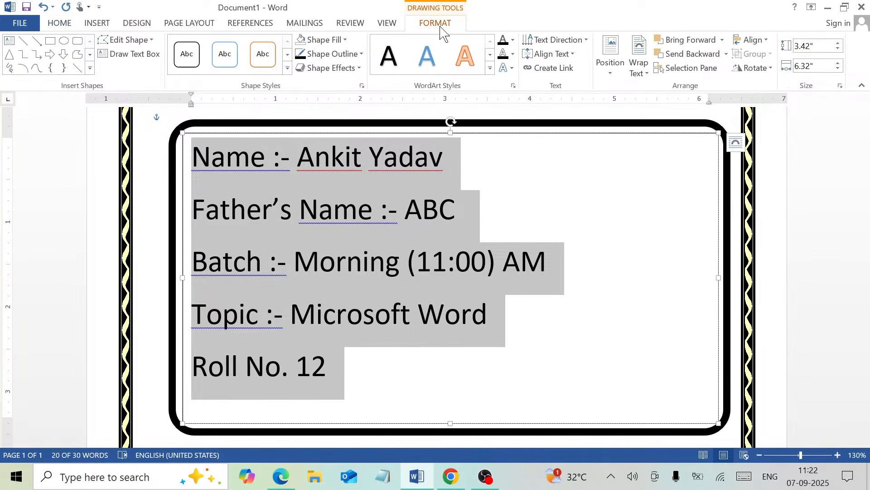
# - Set the details text box to No Fill and No Outline, then deselect it
pyautogui.click(344, 40)
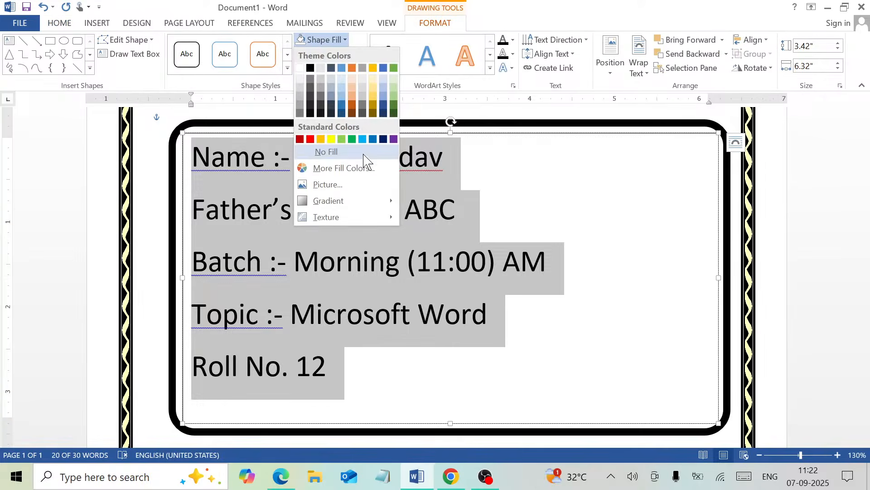
pyautogui.click(363, 155)
pyautogui.click(350, 55)
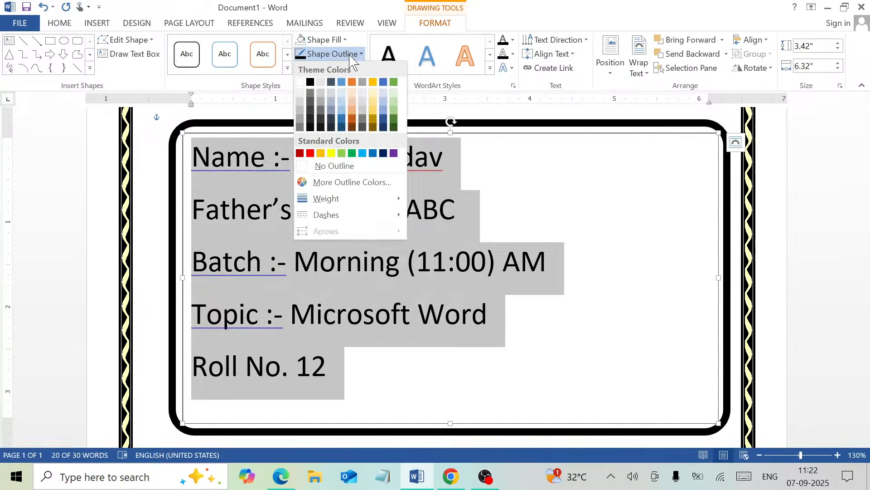
pyautogui.click(341, 166)
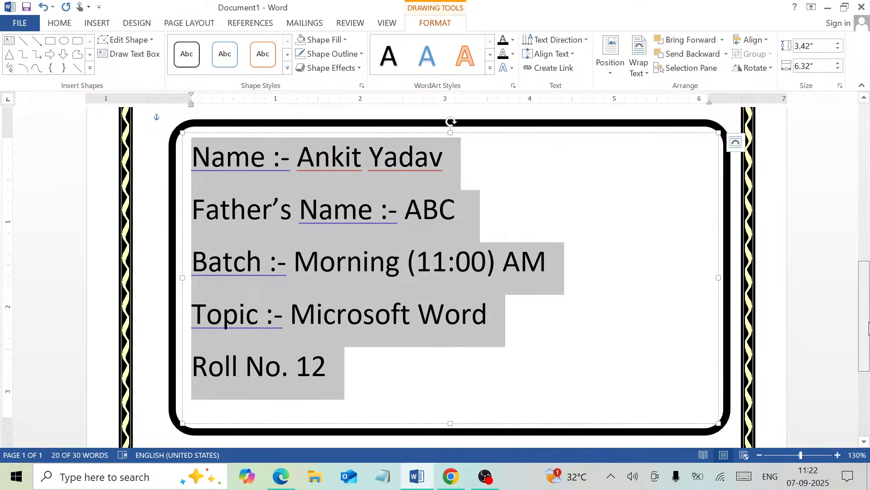
pyautogui.moveTo(868, 327); pyautogui.dragTo(868, 348)
pyautogui.click(571, 361)
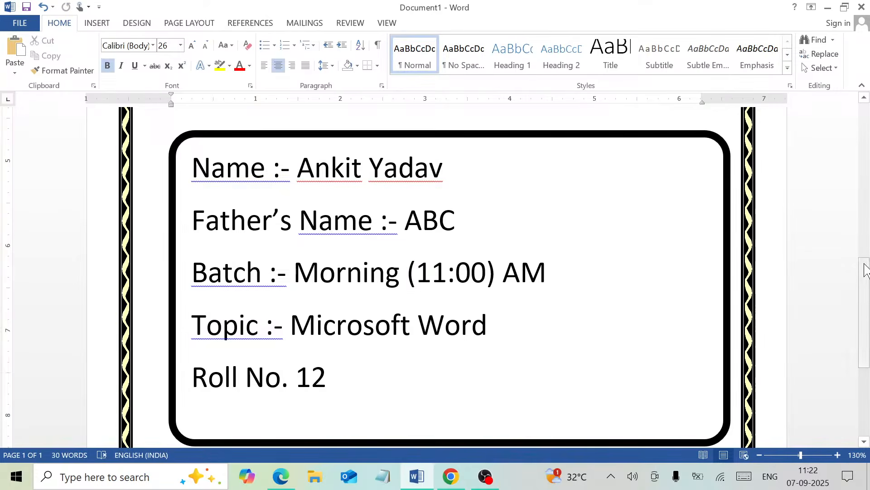
# - Add blank lines below the rounded frame, left-aligned, with font size reduced from 26 to 20
pyautogui.moveTo(867, 271); pyautogui.dragTo(866, 333)
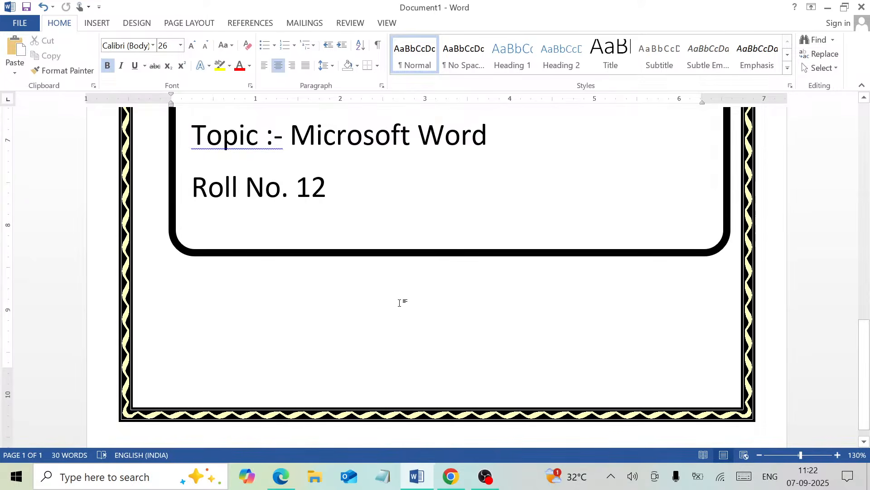
pyautogui.press('Return')
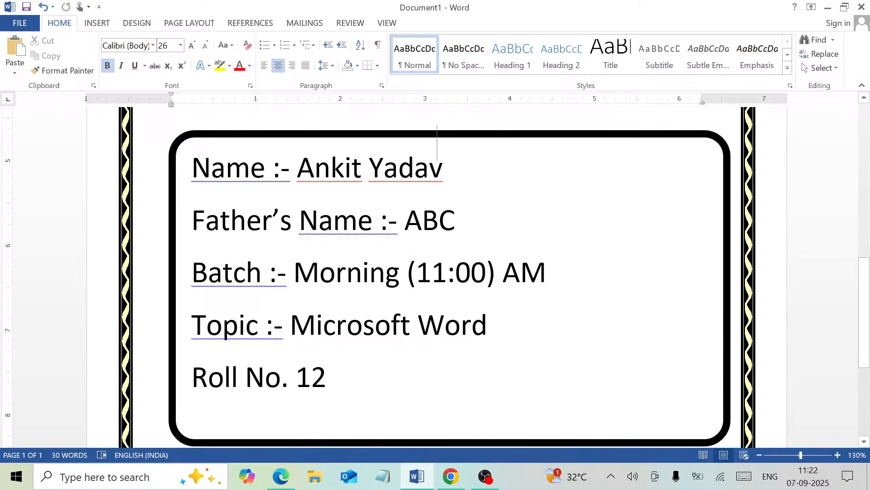
pyautogui.press('Return')
pyautogui.press('Return')
pyautogui.press('Return')
pyautogui.press('Return')
pyautogui.press('Return')
pyautogui.press('Return')
pyautogui.press('Return')
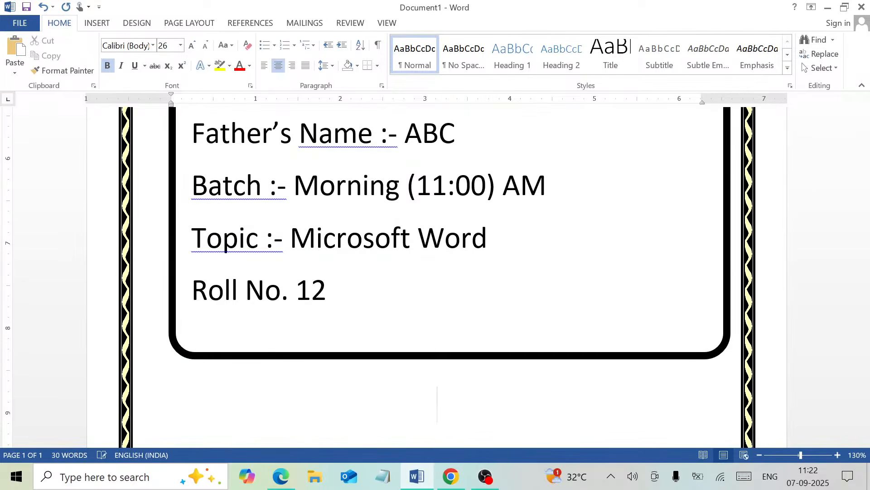
pyautogui.click(266, 69)
pyautogui.click(204, 46)
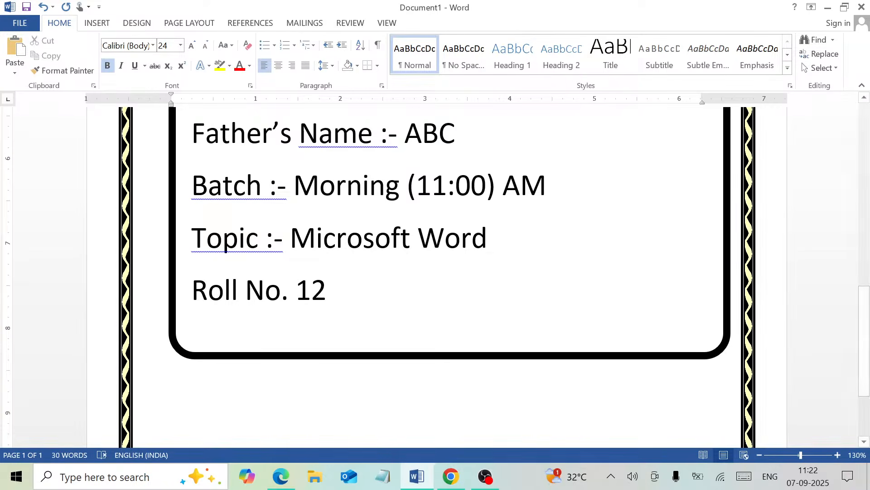
pyautogui.click(207, 46)
pyautogui.click(206, 47)
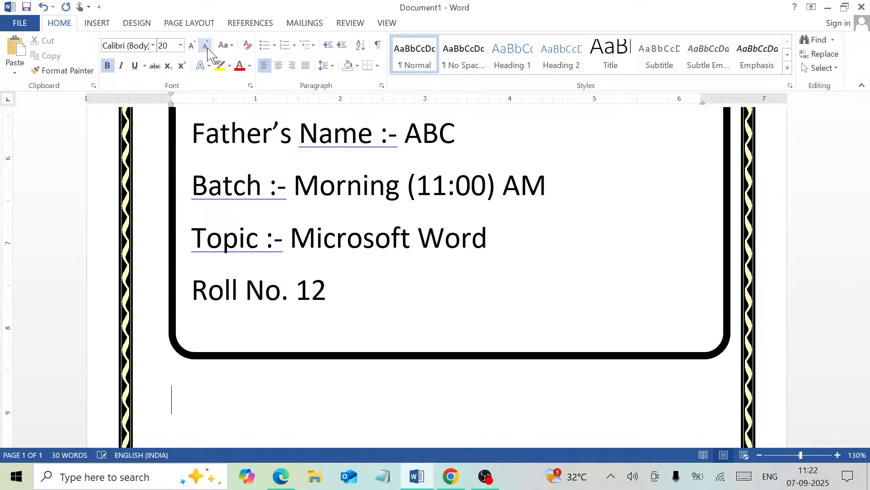
pyautogui.scroll(-1, 863, 333)
pyautogui.scroll(-2, 863, 332)
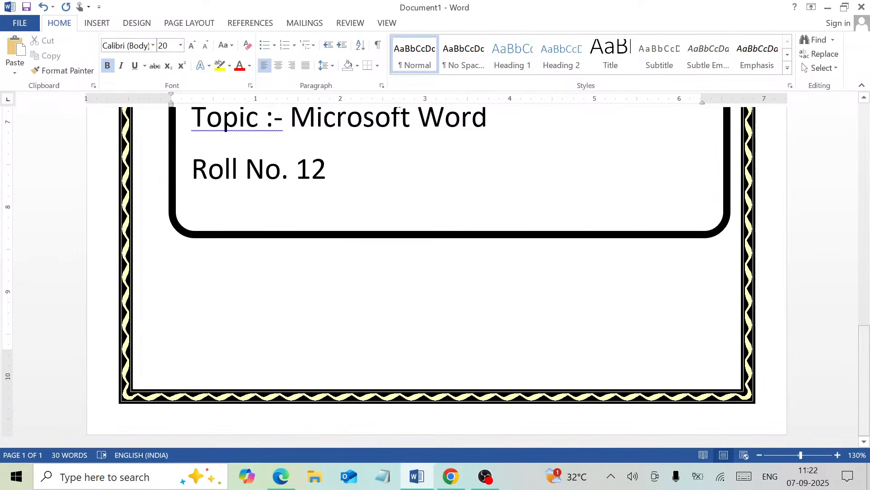
# - Type the red 'Class Teacher' label, the teacher's name on the next page, then tab after the label
pyautogui.write('Cla')
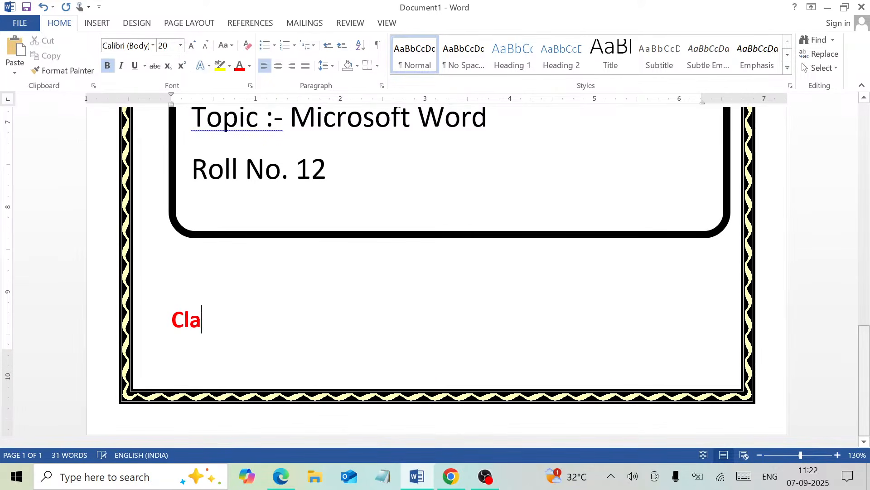
pyautogui.write('ss Te')
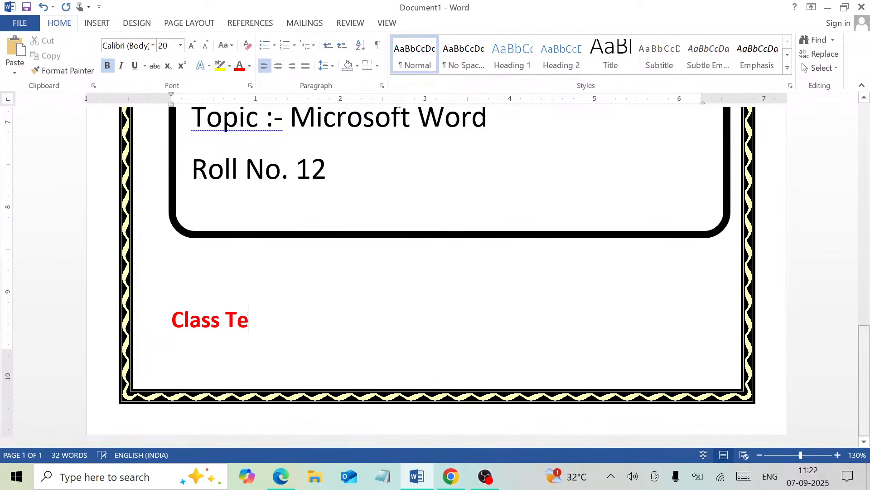
pyautogui.write('acher')
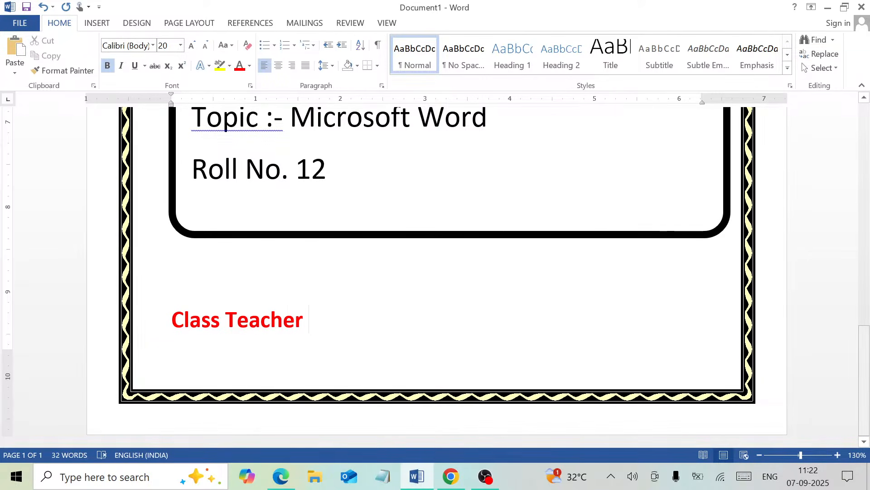
pyautogui.hotkey('ctrl', 'Return')
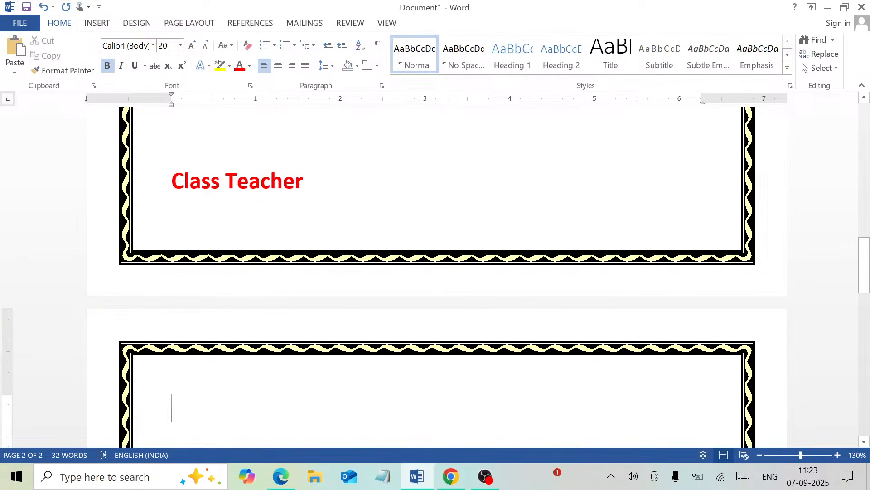
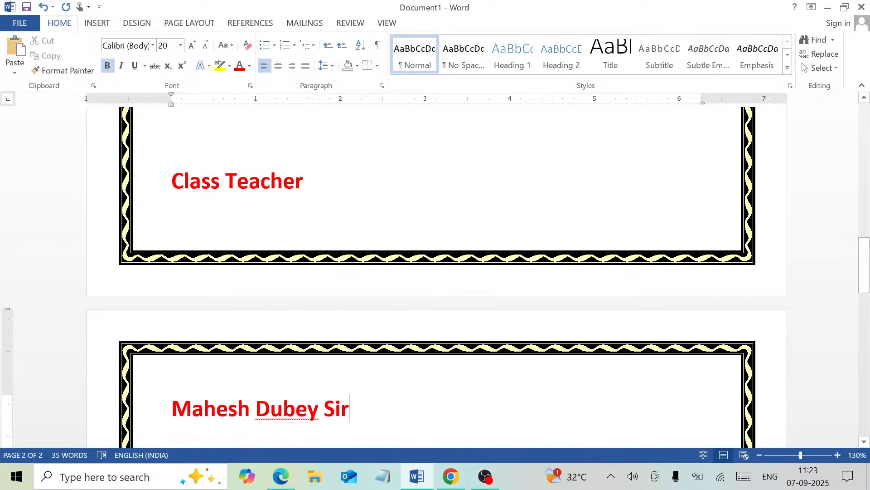
pyautogui.click(442, 186)
pyautogui.press('Tab')
pyautogui.press('Tab')
pyautogui.press('Tab')
pyautogui.press('Tab')
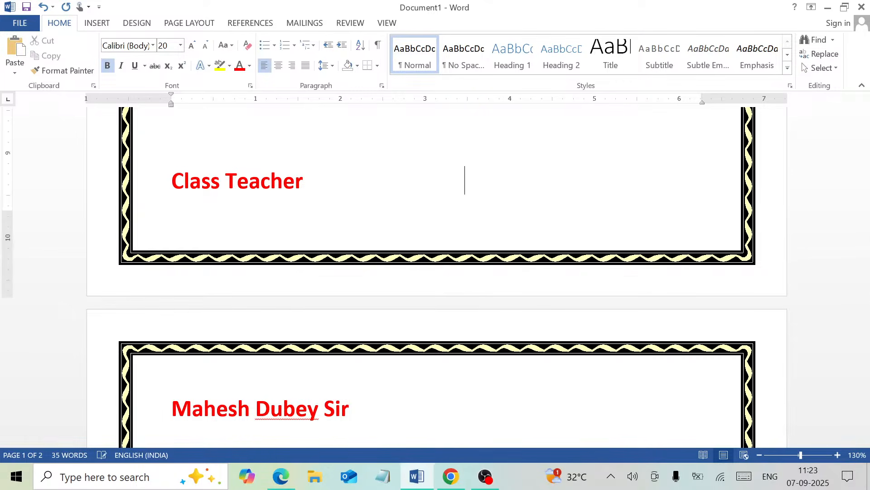
# - Type 'Director' at the right end of the Class Teacher line
pyautogui.press('Tab')
pyautogui.press('Tab')
pyautogui.press('Tab')
pyautogui.write('Direcore')
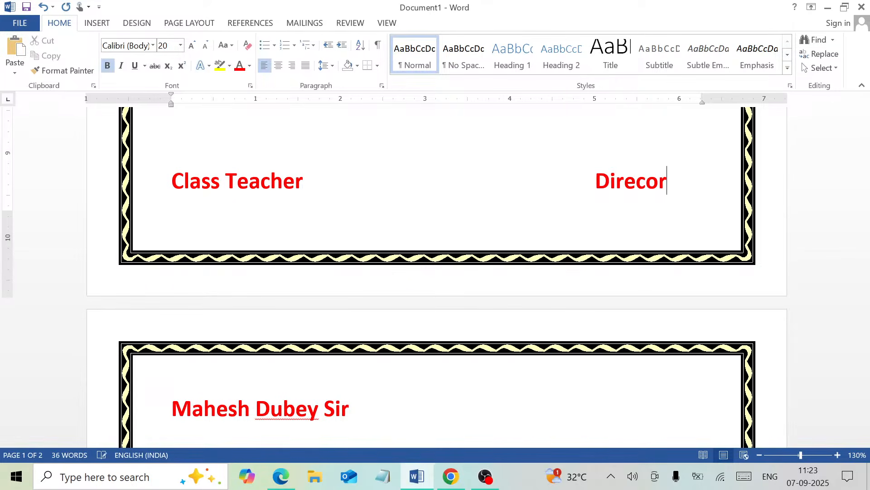
pyautogui.press('BackSpace')
pyautogui.press('BackSpace')
pyautogui.press('BackSpace')
pyautogui.press('BackSpace')
pyautogui.write('tor')
# - Add the director's name beneath Director, removing one tab so it stays on one line
pyautogui.press('Down')
pyautogui.press('Tab')
pyautogui.press('Tab')
pyautogui.press('Tab')
pyautogui.press('Tab')
pyautogui.press('Tab')
pyautogui.press('Tab')
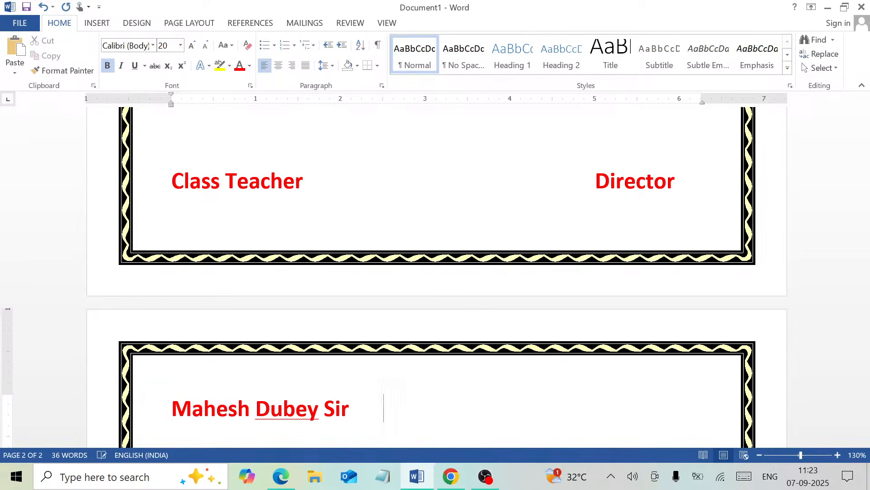
pyautogui.press('Tab')
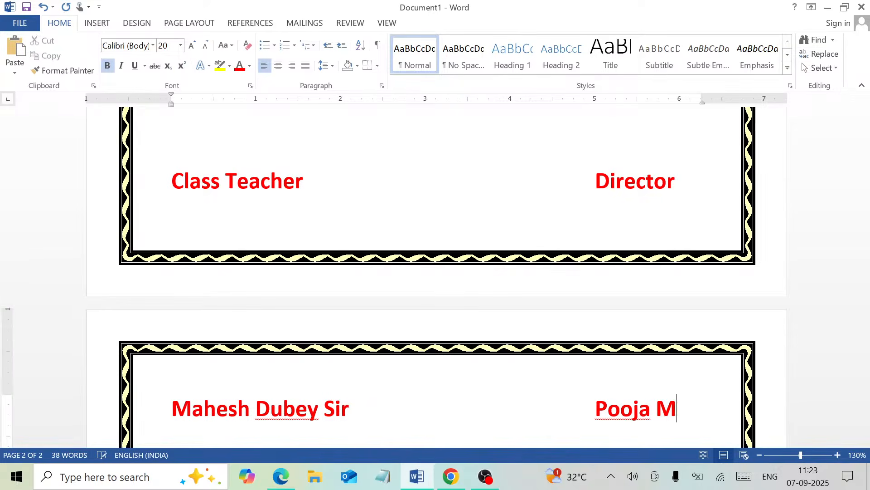
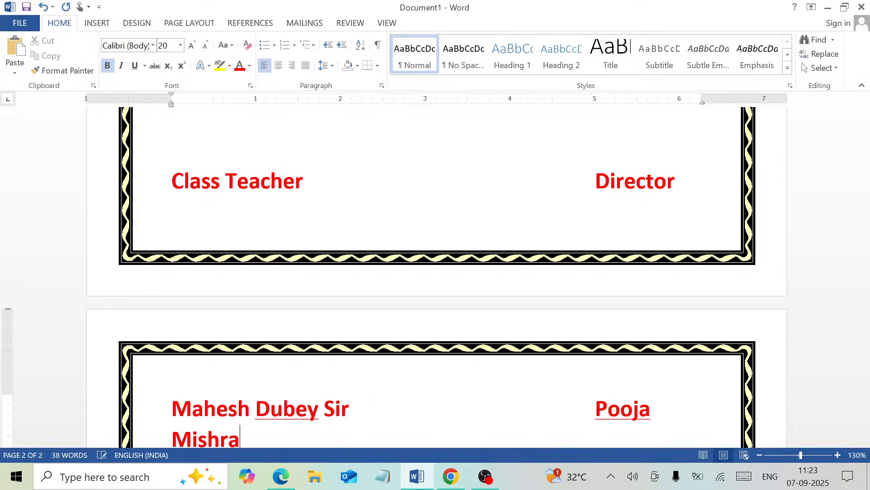
pyautogui.click(595, 409)
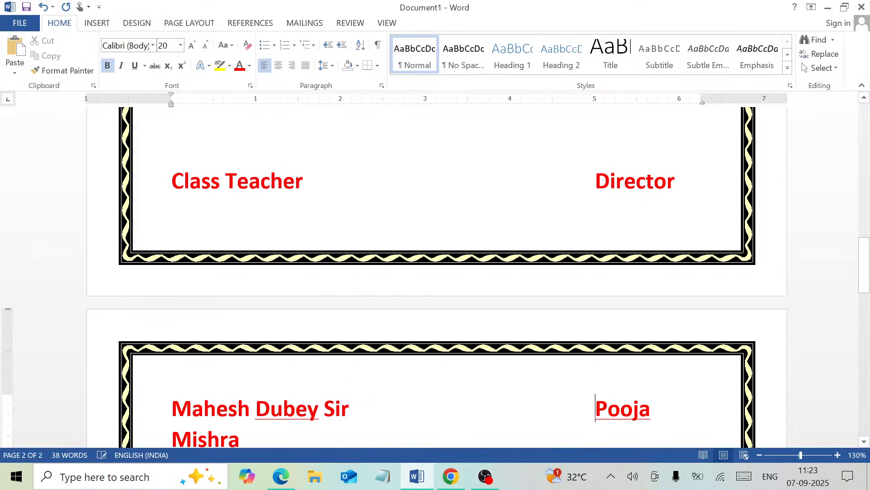
pyautogui.press('BackSpace')
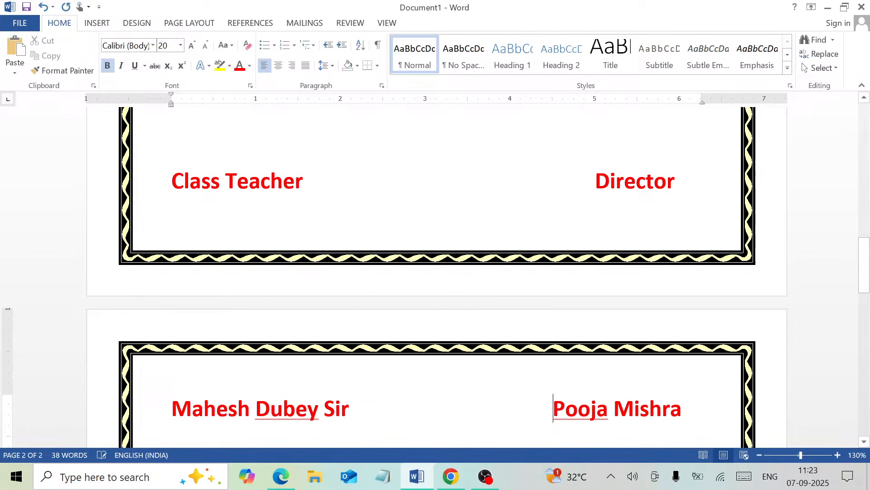
pyautogui.click(209, 113)
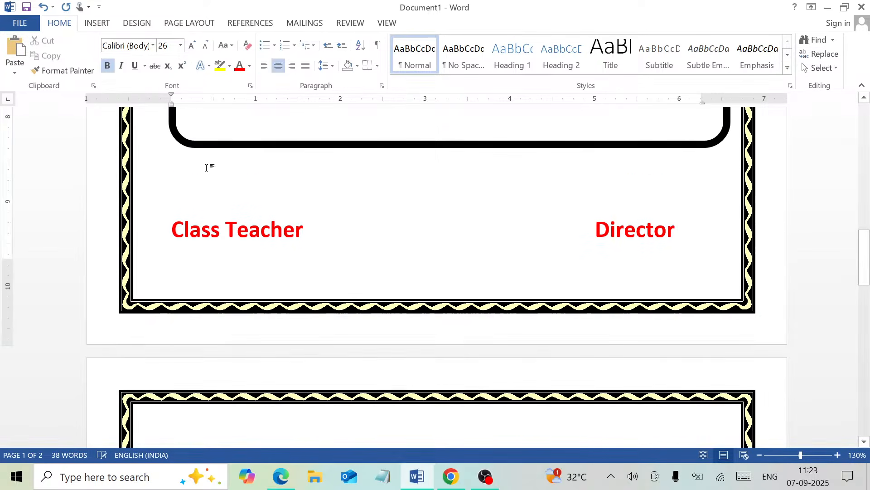
pyautogui.click(172, 188)
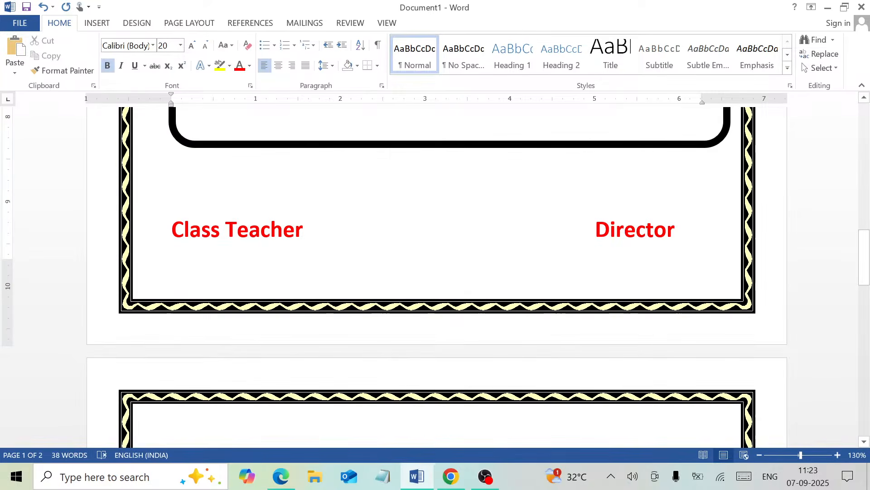
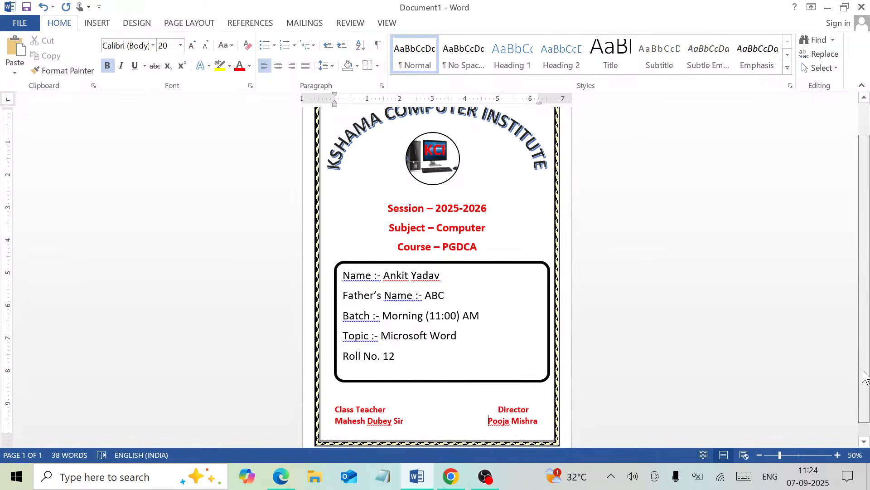
# - Scroll back up to the top of the finished KSHAMA COMPUTER INSTITUTE cover page
pyautogui.moveTo(863, 370); pyautogui.dragTo(865, 351)
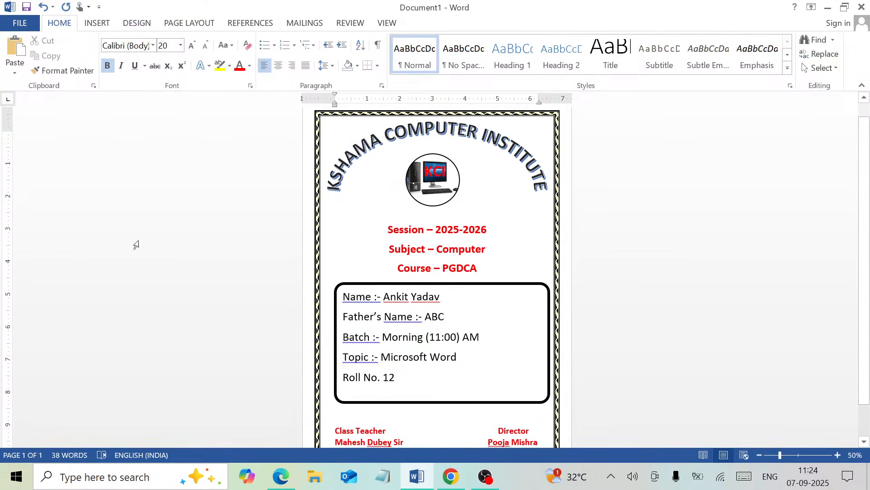
# - Check the cover page in the print preview, then bring up Save As
pyautogui.click(22, 24)
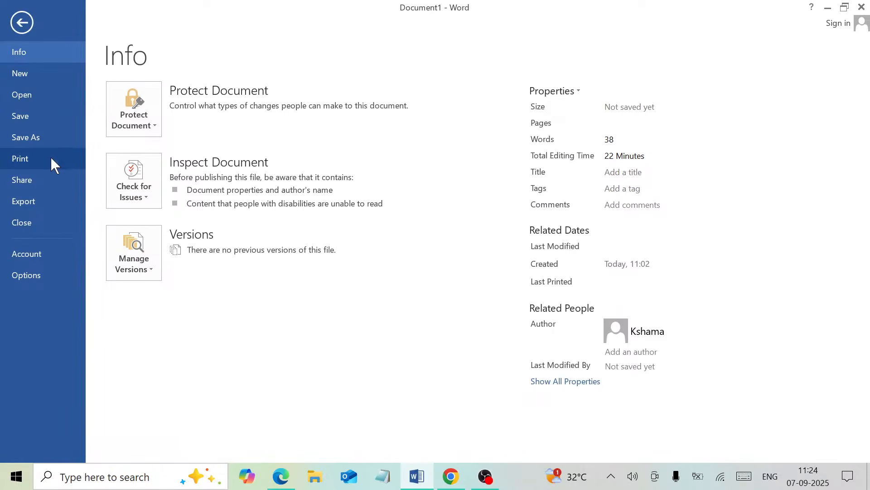
pyautogui.click(57, 163)
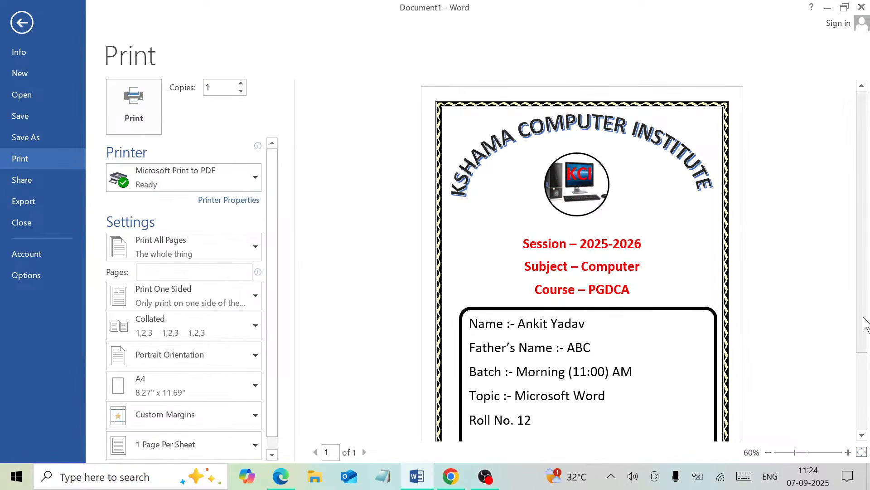
pyautogui.moveTo(865, 325); pyautogui.dragTo(868, 408)
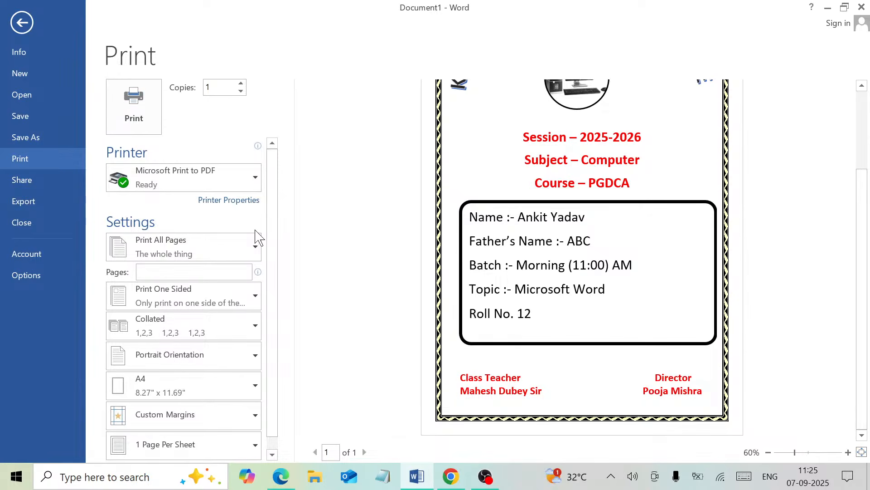
pyautogui.click(42, 136)
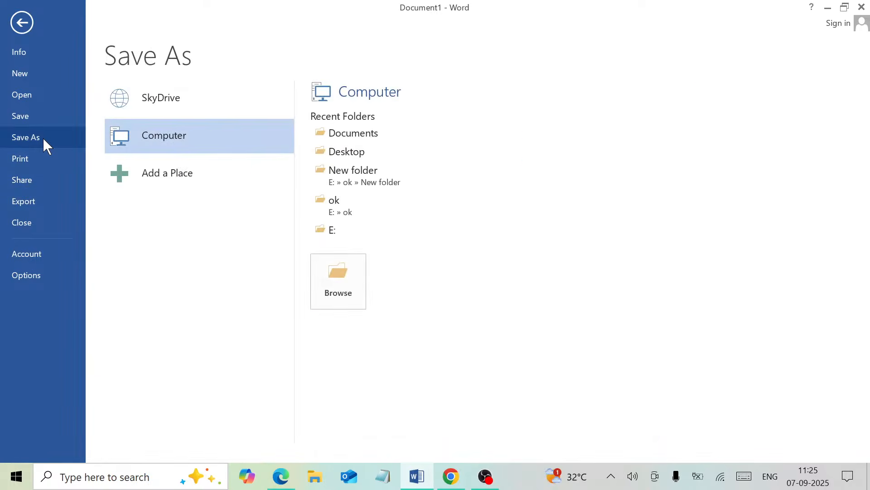
# - Save the cover page to the Desktop as 'Project' with PDF as the file type
pyautogui.click(340, 274)
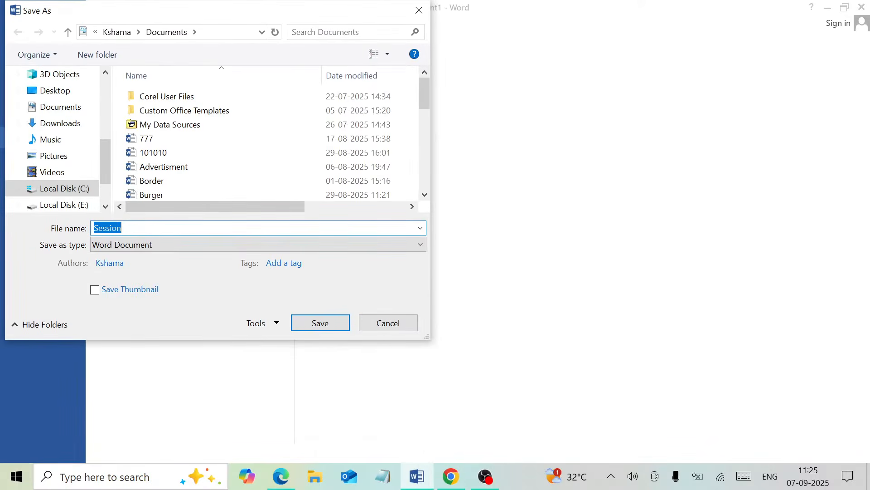
pyautogui.click(84, 94)
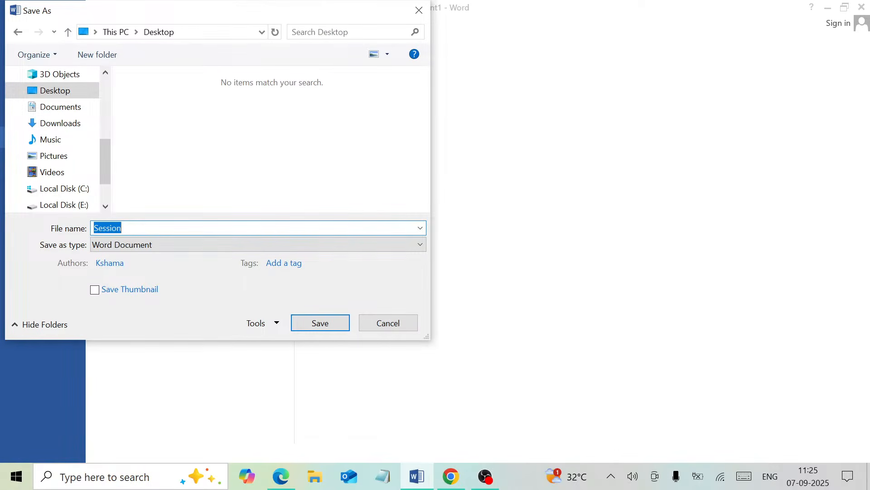
pyautogui.write('Project')
pyautogui.click(149, 250)
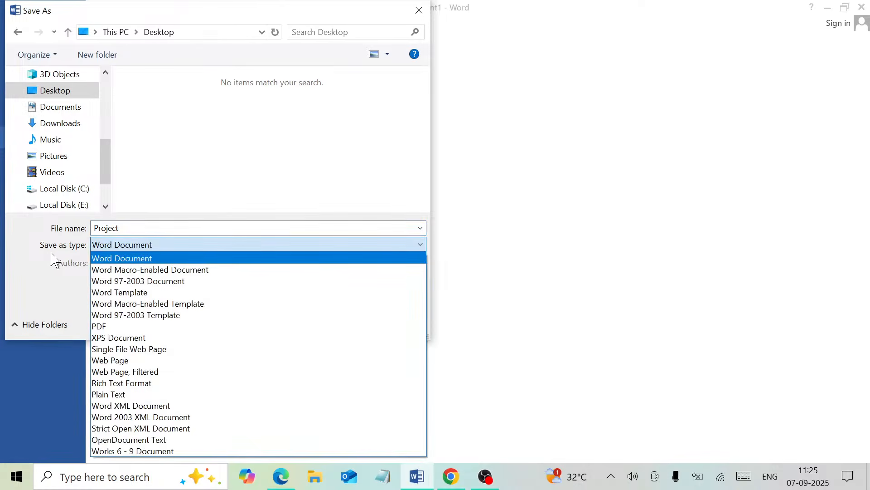
pyautogui.click(143, 327)
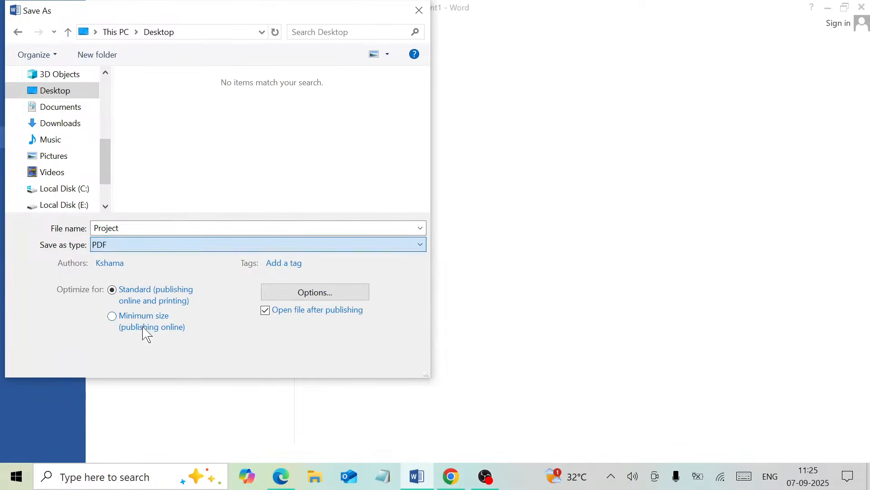
pyautogui.click(330, 358)
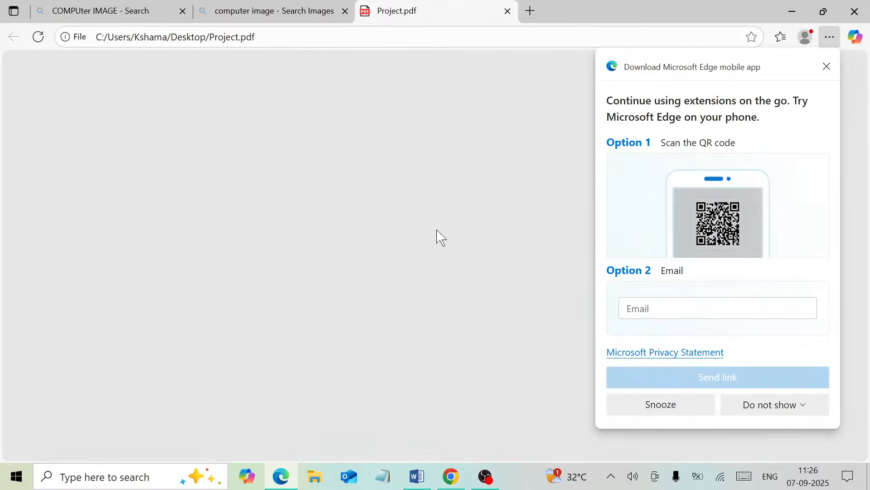
# - Dismiss the Edge mobile app promo and look through the whole Project.pdf
pyautogui.click(826, 68)
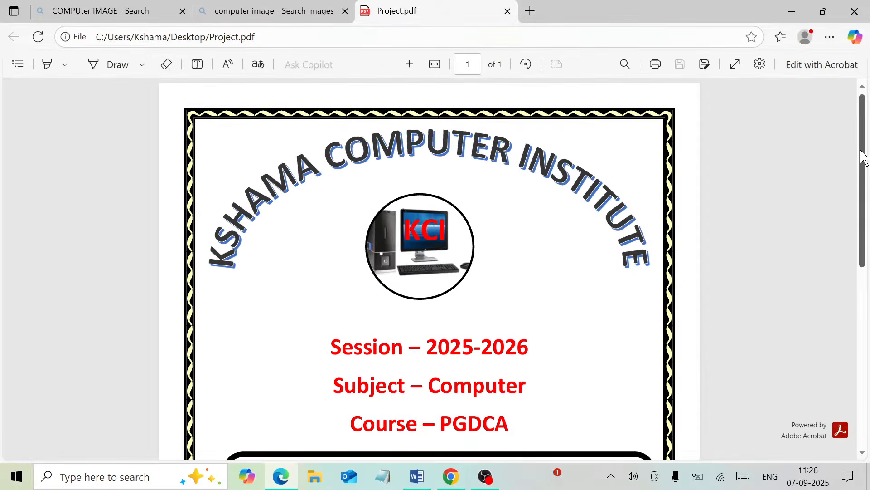
pyautogui.scroll(-5, 861, 156)
pyautogui.scroll(-3, 867, 272)
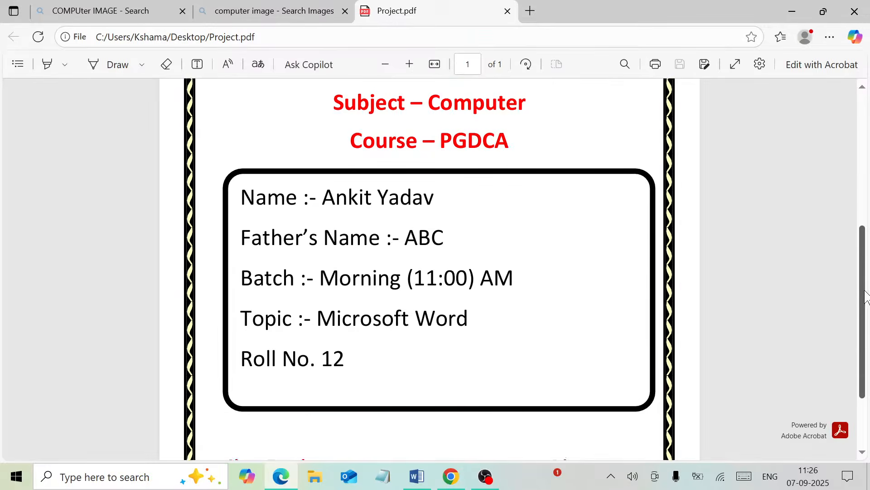
pyautogui.scroll(6, 866, 304)
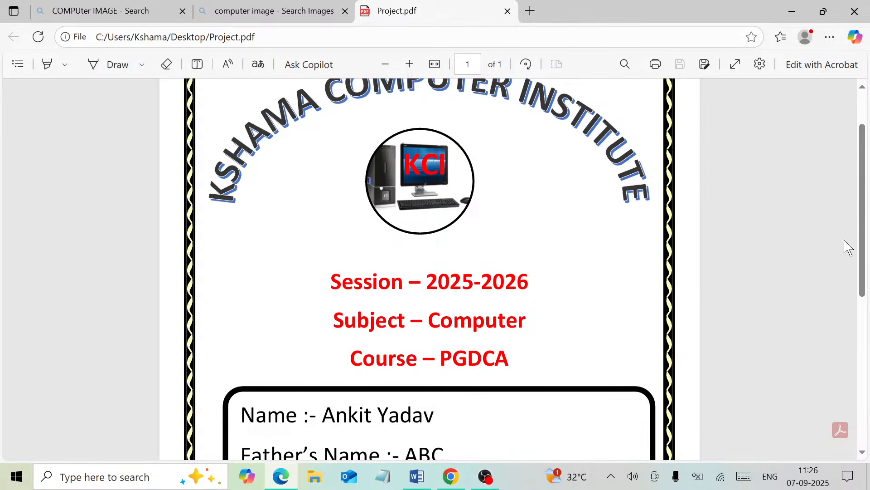
pyautogui.moveTo(861, 272); pyautogui.dragTo(861, 367)
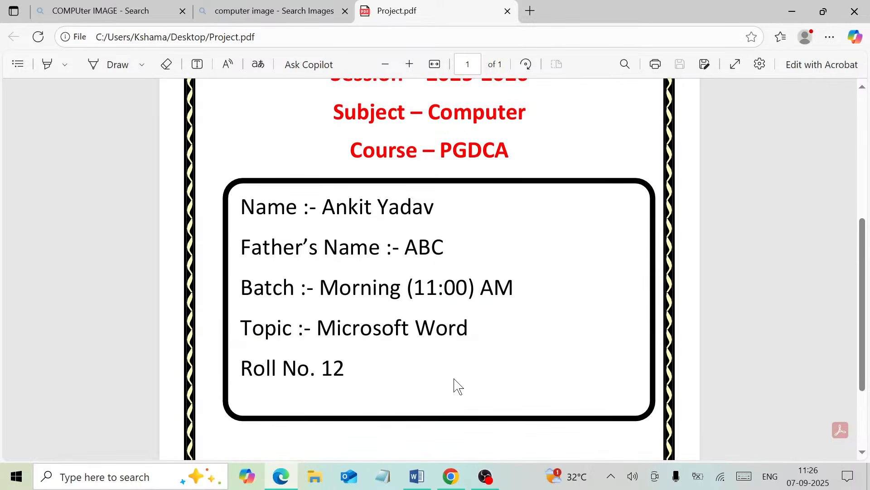
pyautogui.moveTo(863, 272); pyautogui.dragTo(862, 323)
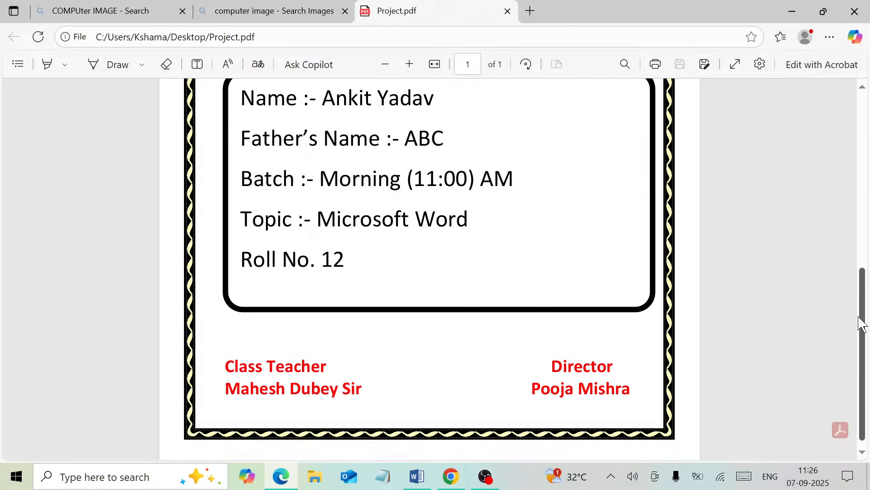
pyautogui.moveTo(865, 323); pyautogui.dragTo(852, 150)
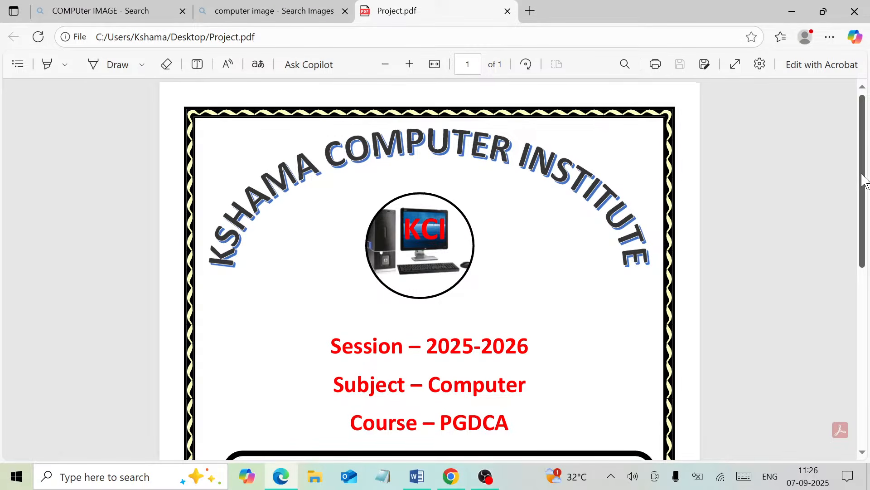
pyautogui.moveTo(863, 171); pyautogui.dragTo(865, 238)
pyautogui.scroll(-1, 864, 238)
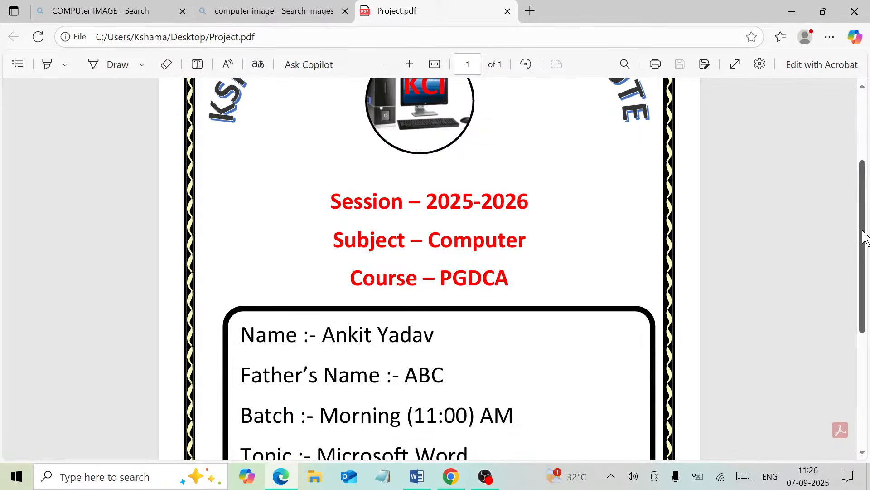
# - Close the Project.pdf, computer image search and last Edge tabs to return to Word
pyautogui.click(507, 11)
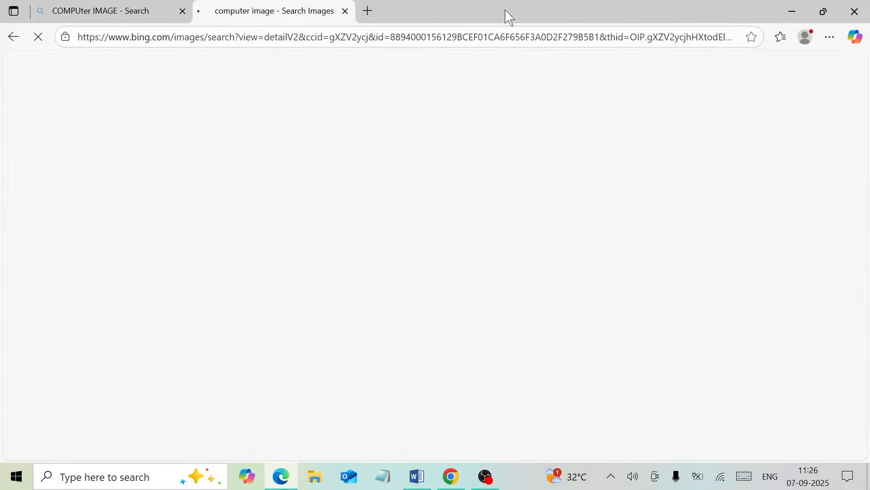
pyautogui.click(346, 11)
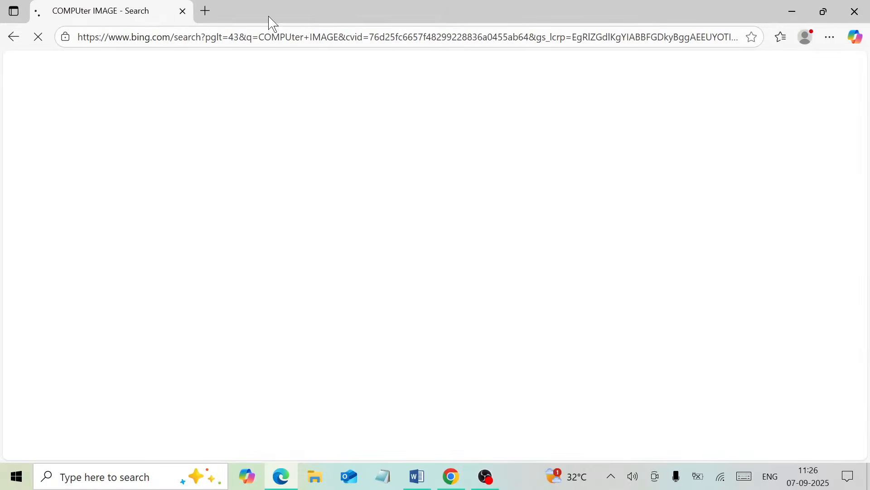
pyautogui.click(183, 11)
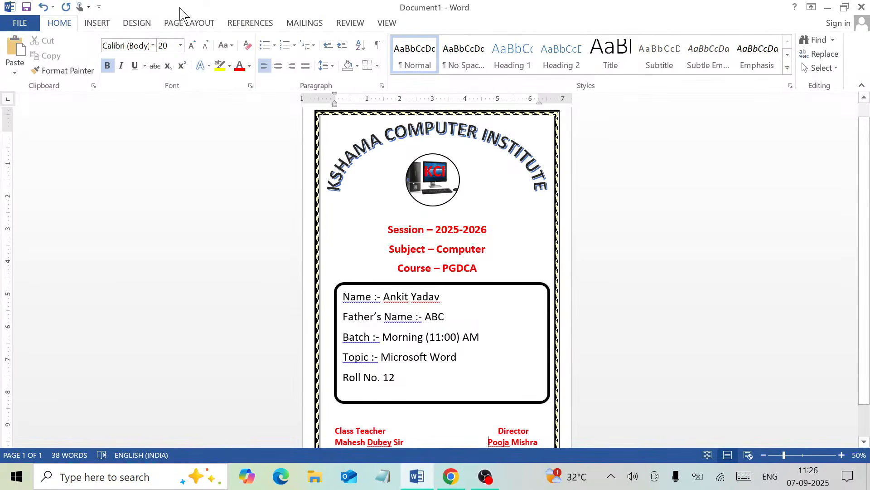
# - Zoom the page view up to 100%
pyautogui.click(841, 454)
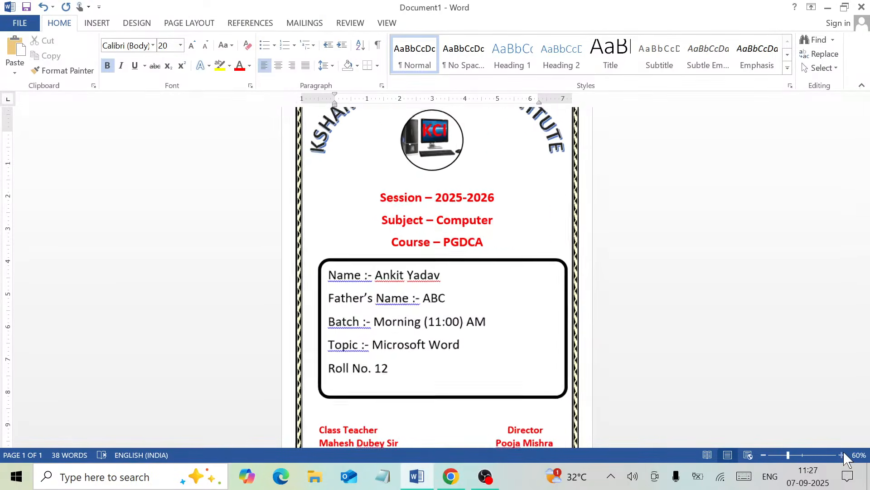
pyautogui.click(842, 455)
pyautogui.click(841, 454)
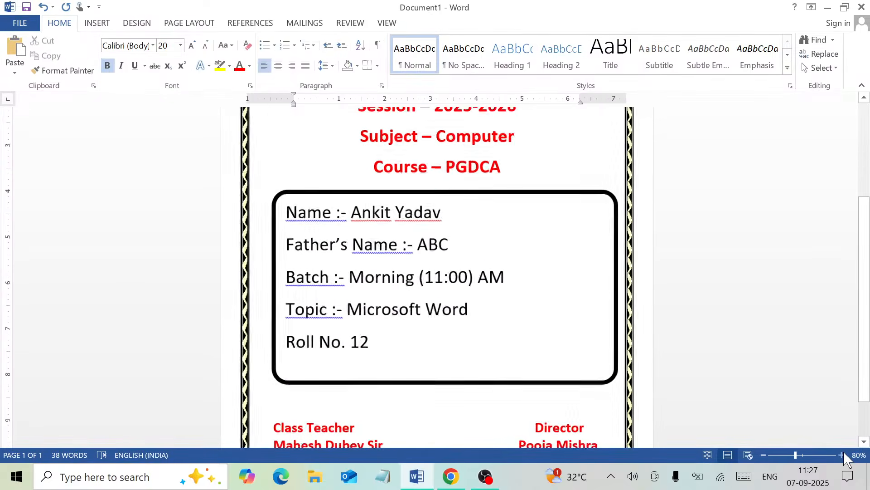
pyautogui.click(842, 455)
pyautogui.click(841, 455)
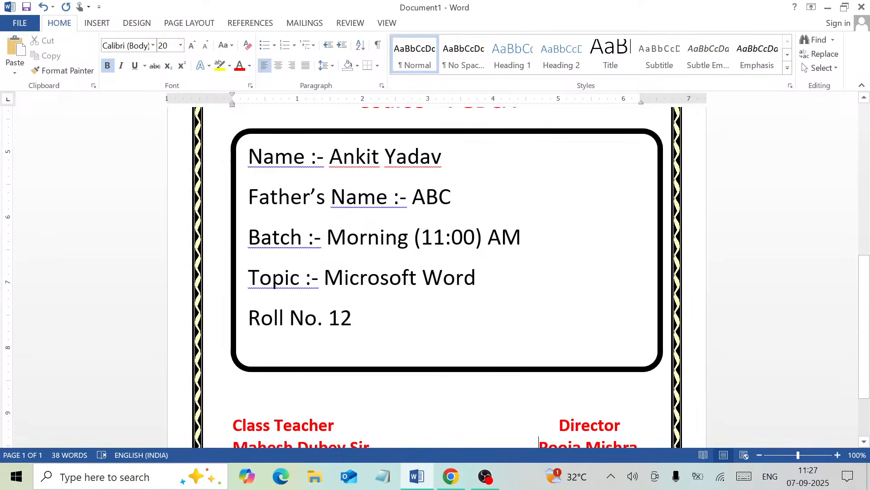
# - Save the cover page as a Word document named 'Project'
pyautogui.click(27, 8)
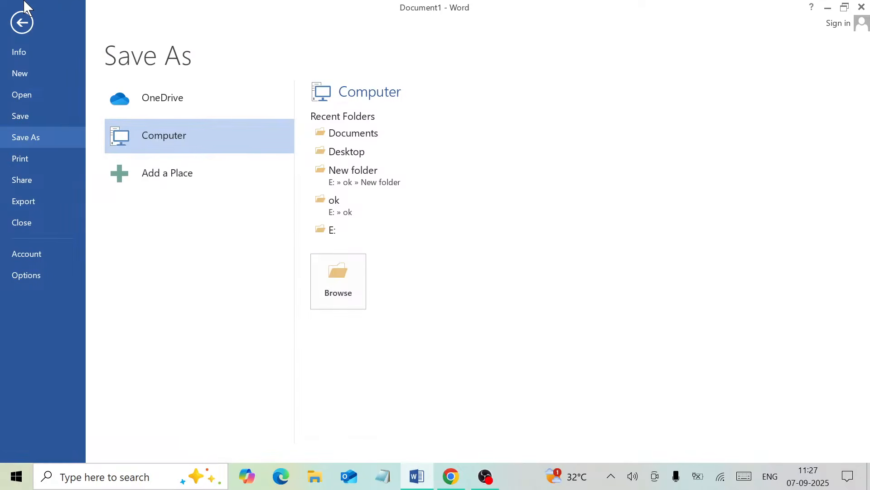
pyautogui.click(348, 289)
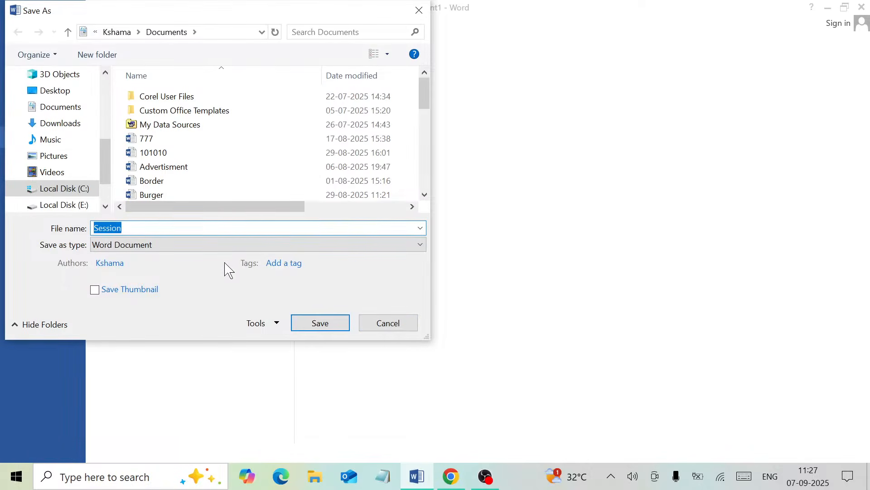
pyautogui.write('Project')
pyautogui.press('Return')
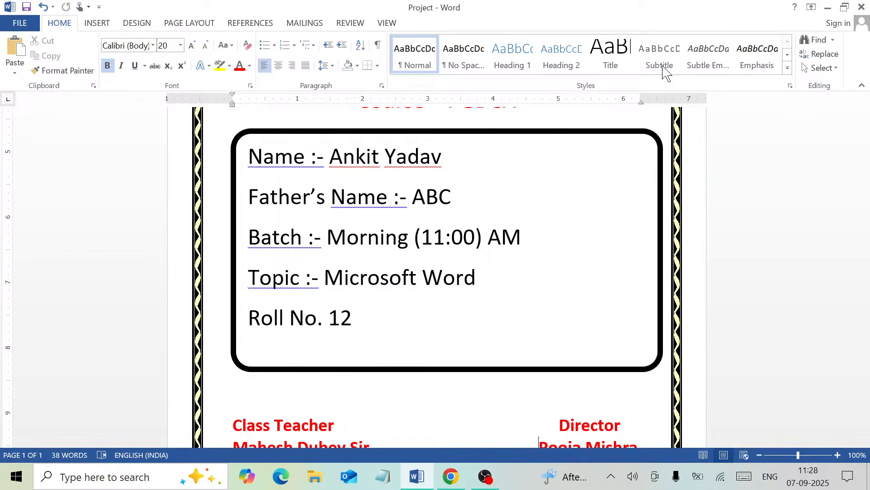
# - Create a new blank document and insert a table of seven columns and one row
pyautogui.hotkey('ctrl', 'n')
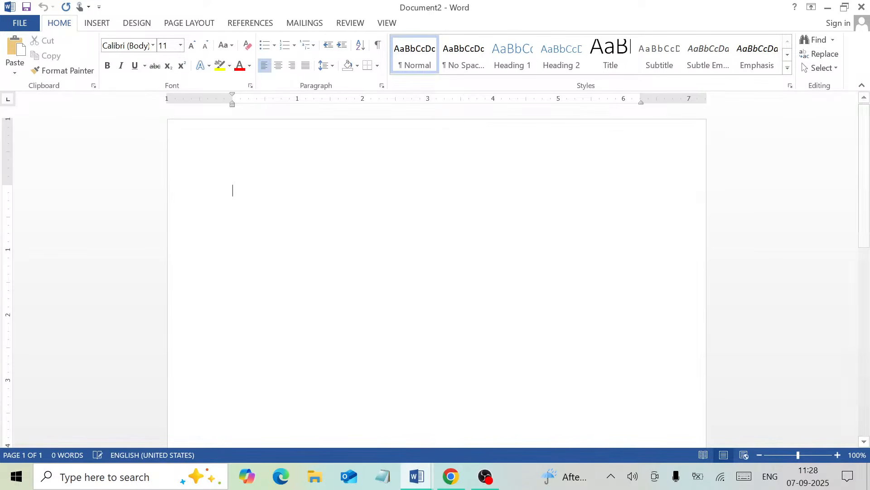
pyautogui.click(102, 26)
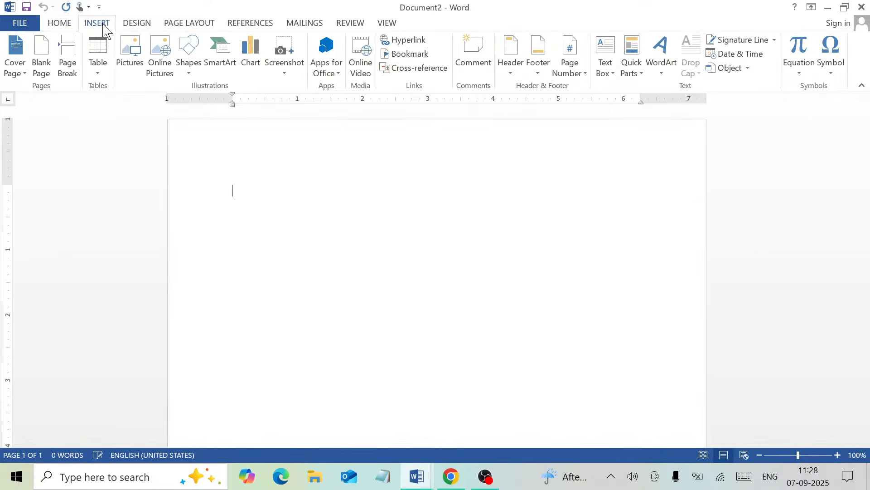
pyautogui.click(103, 67)
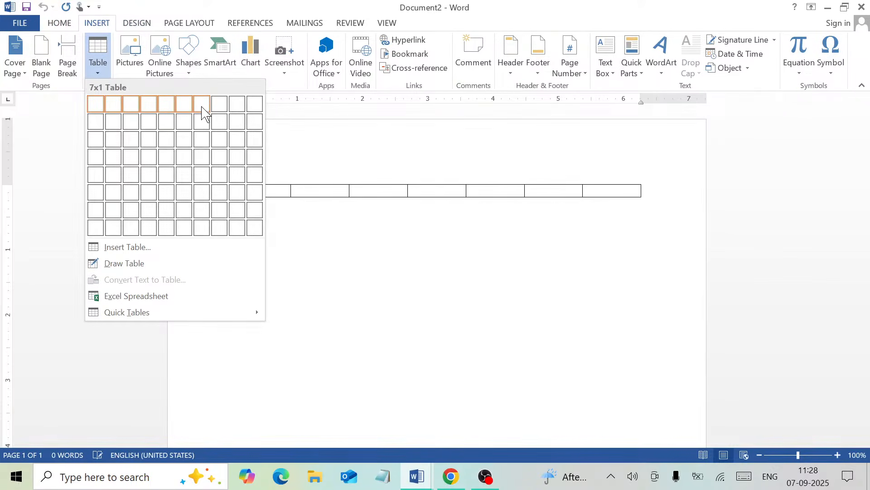
pyautogui.click(202, 116)
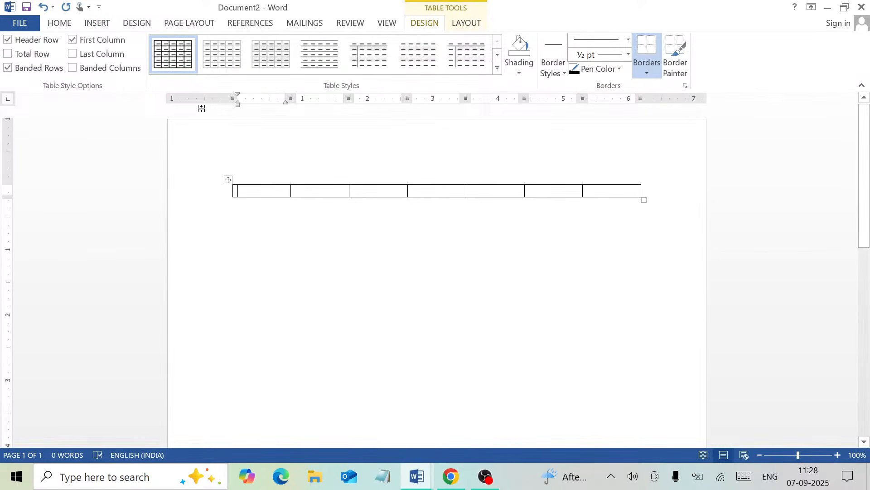
# - Type the headings 'Sr', 'Name' and 'Father name' into the first three cells
pyautogui.write('Ns')
pyautogui.press('BackSpace')
pyautogui.press('BackSpace')
pyautogui.write('Sr')
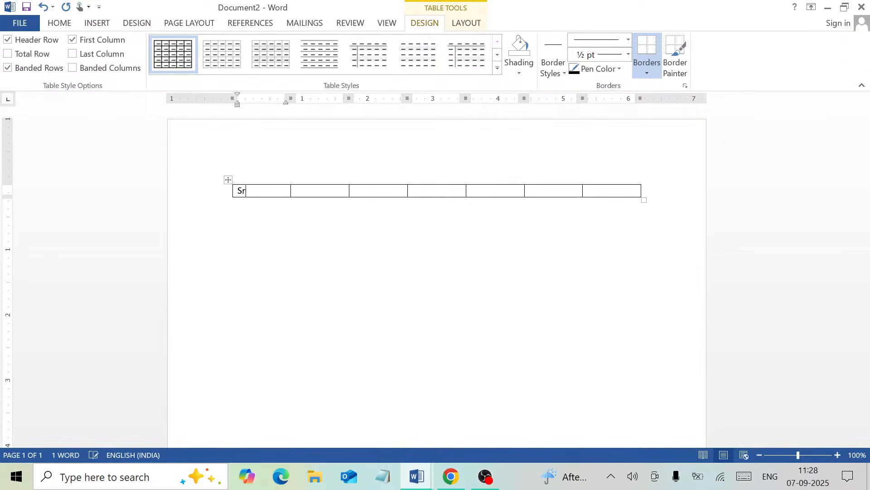
pyautogui.press('Tab')
pyautogui.write('Name')
pyautogui.press('Tab')
pyautogui.write('Fathe')
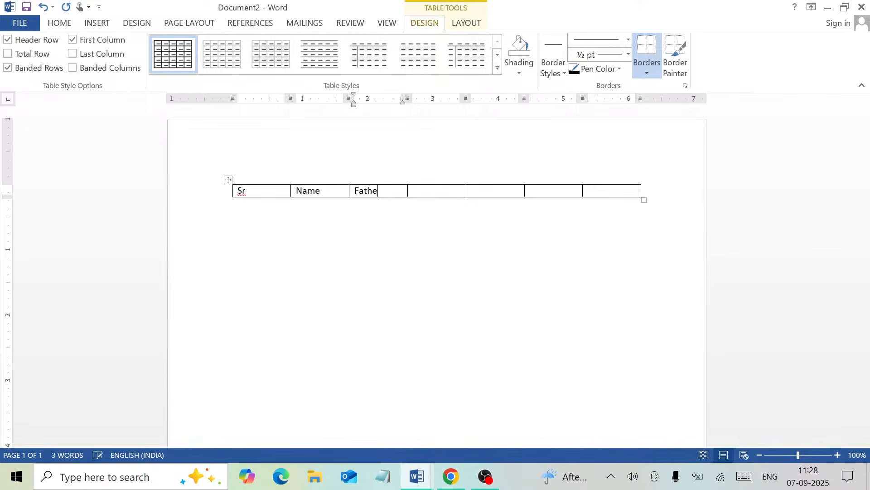
pyautogui.write('r name')
pyautogui.press('Tab')
# - Fill the remaining cells with 'Mother Name', 'Date of Birth', 'Education' and 'Mobile'
pyautogui.write('Da')
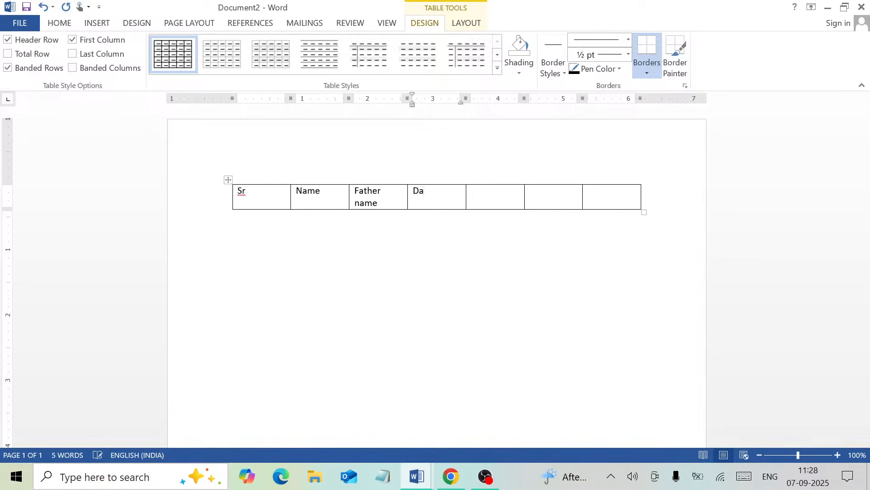
pyautogui.press('BackSpace')
pyautogui.press('BackSpace')
pyautogui.write('Mother Name')
pyautogui.press('Tab')
pyautogui.write('Dat')
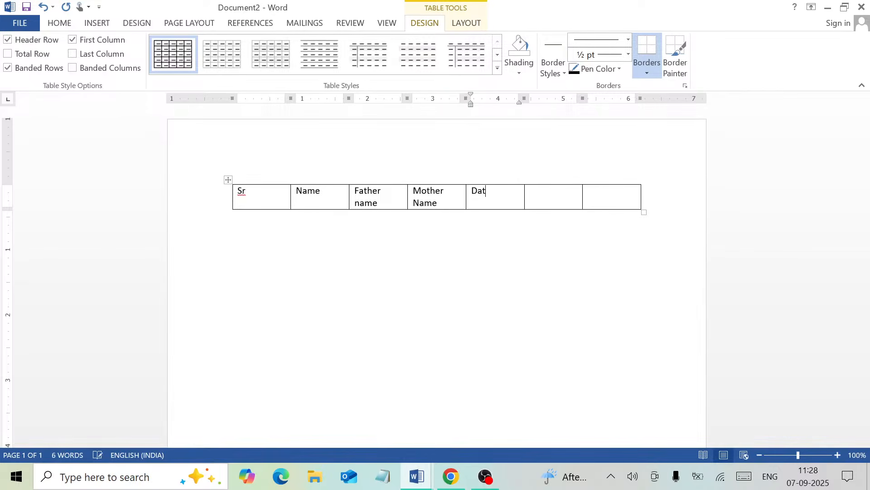
pyautogui.write('e of Birth')
pyautogui.press('Tab')
pyautogui.write('Educ')
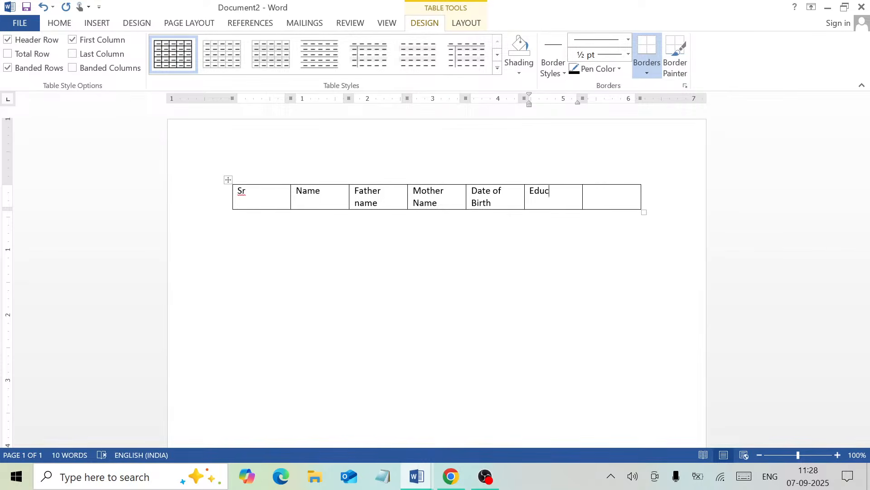
pyautogui.write('ation')
pyautogui.press('Tab')
pyautogui.write('Mobile')
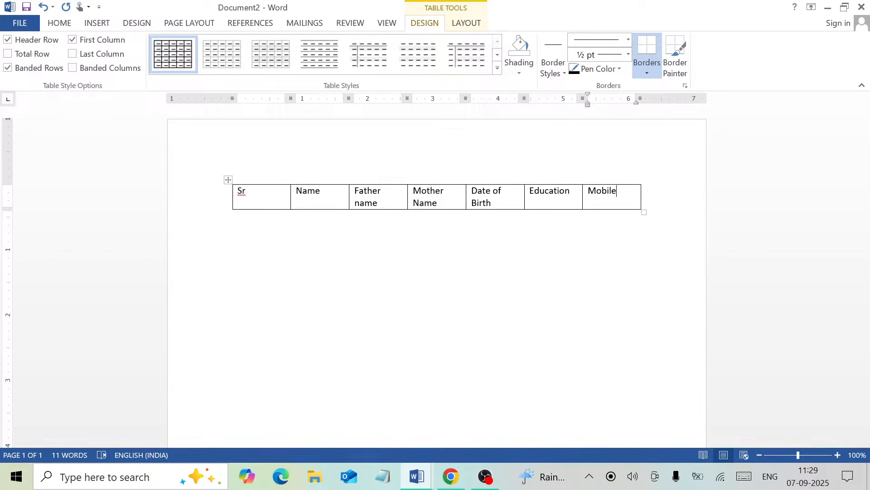
pyautogui.click(473, 27)
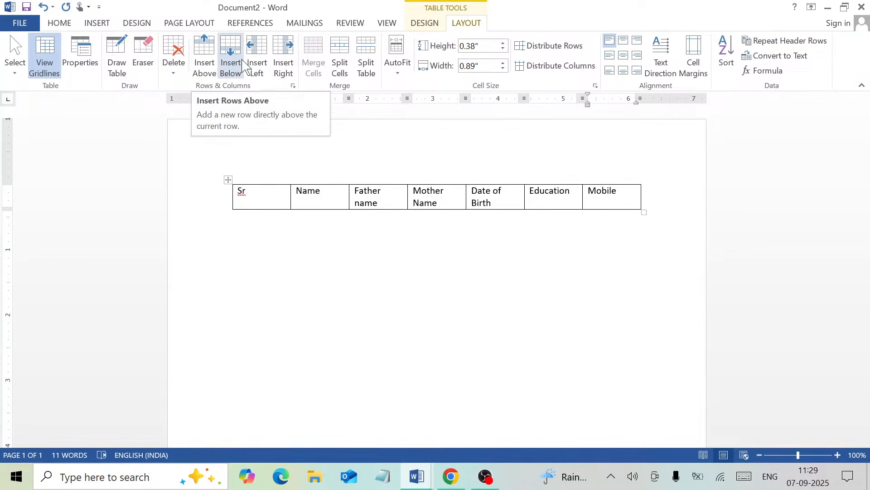
# - Add an 'Address' column after Mobile and an empty row above the headings
pyautogui.click(284, 64)
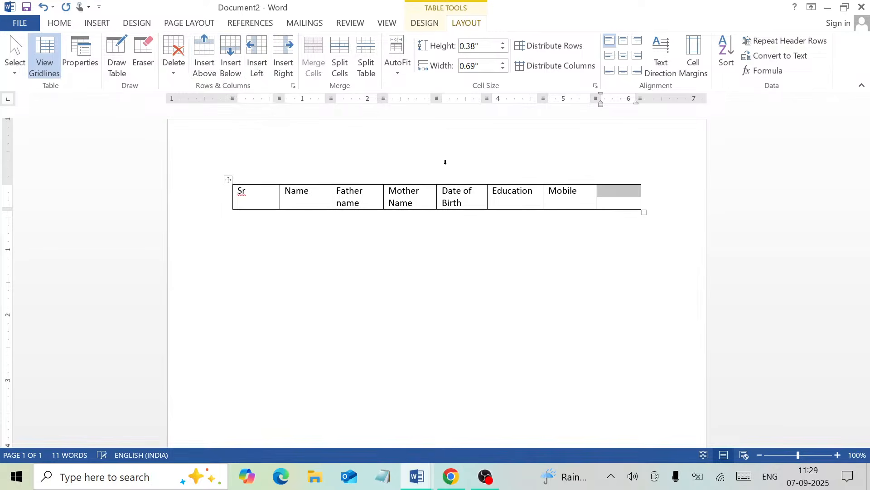
pyautogui.click(624, 199)
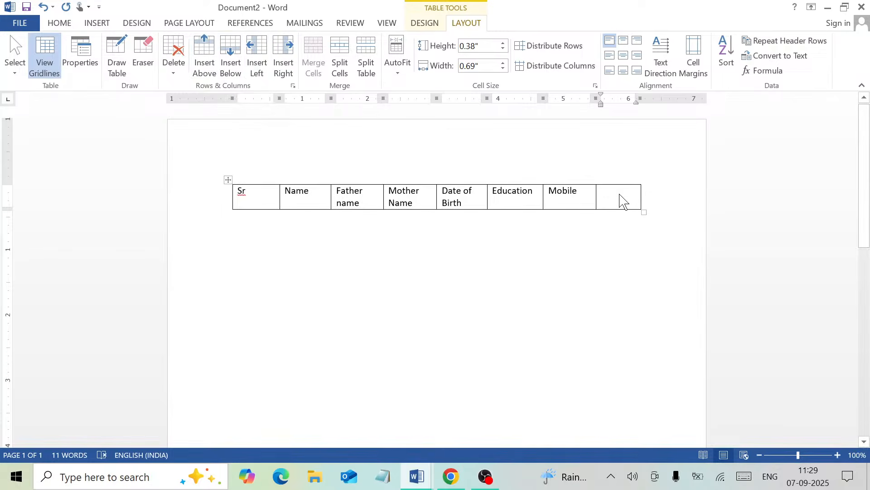
pyautogui.write('Address')
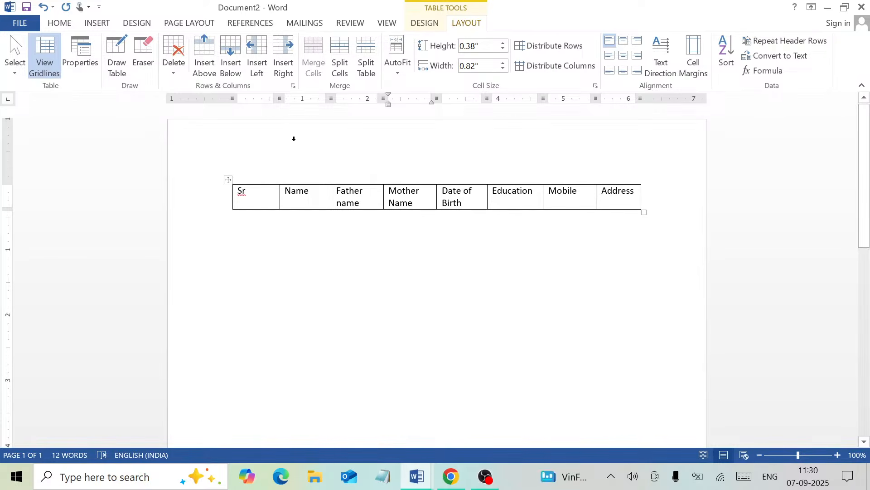
pyautogui.click(212, 67)
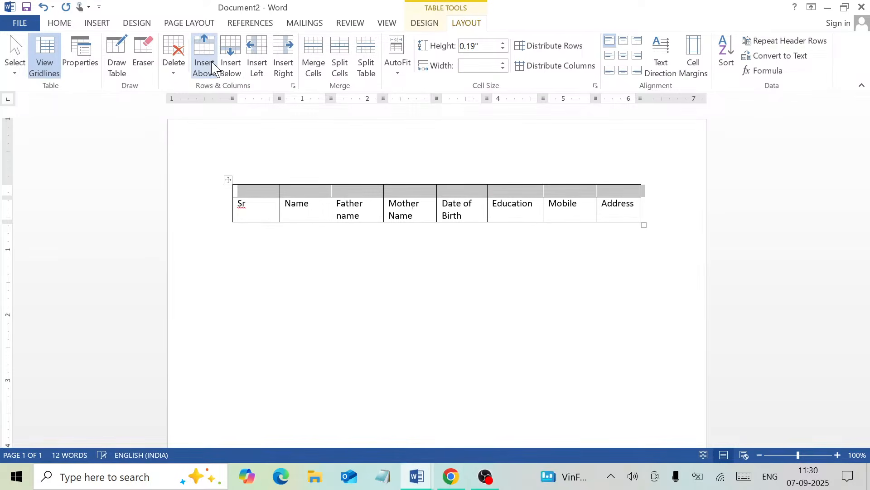
# - Type 'Record of Student' in the top row, merge that row into one cell and centre it
pyautogui.click(272, 194)
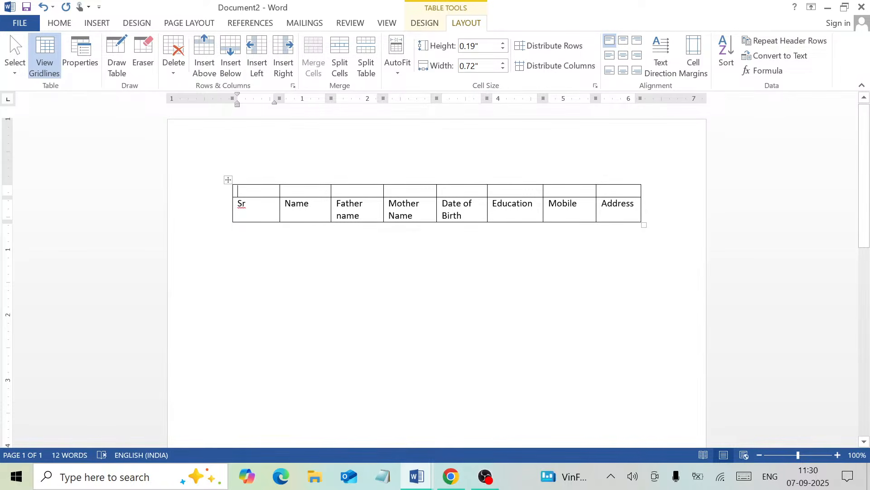
pyautogui.write('Re')
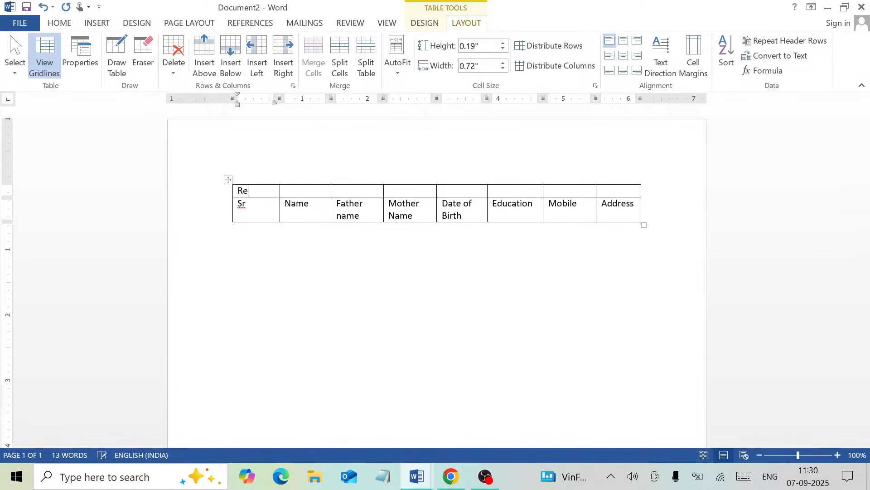
pyautogui.write('cord of ')
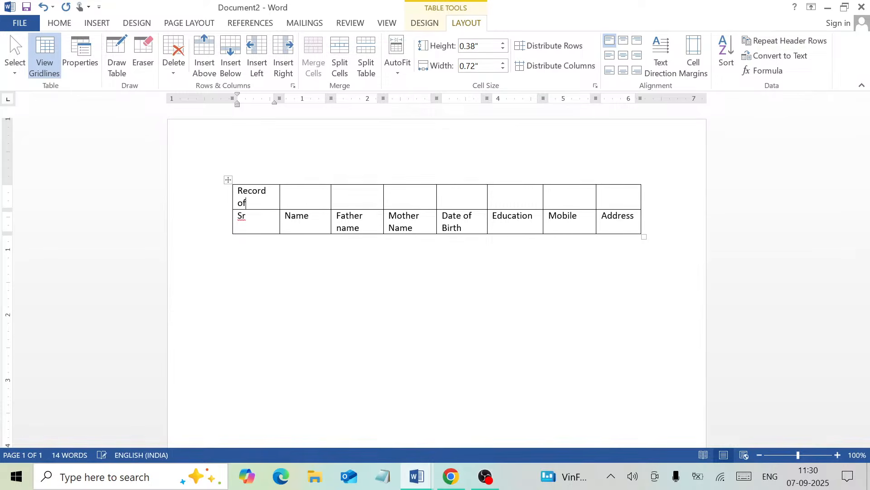
pyautogui.write('Student')
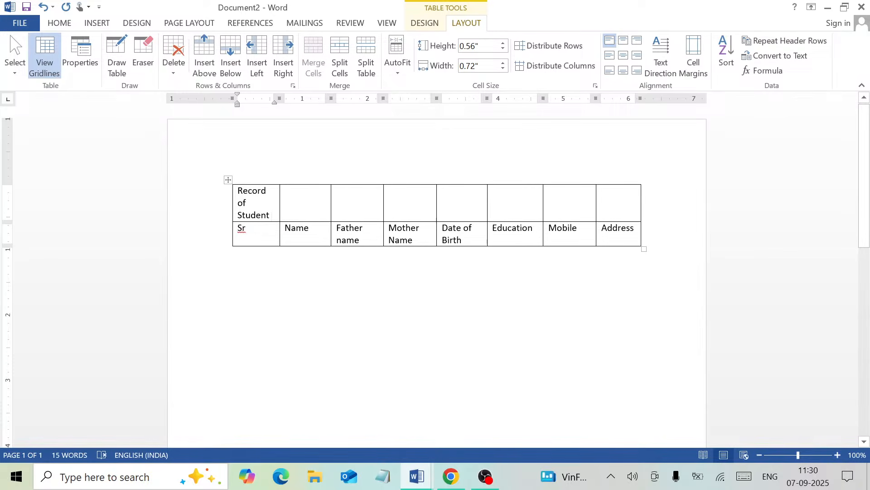
pyautogui.hotkey('shift', 'Right')
pyautogui.hotkey('shift', 'Right')
pyautogui.hotkey('shift', 'Right')
pyautogui.hotkey('shift', 'Right')
pyautogui.hotkey('shift', 'Right')
pyautogui.hotkey('shift', 'Right')
pyautogui.hotkey('shift', 'Right')
pyautogui.hotkey('shift', 'Right')
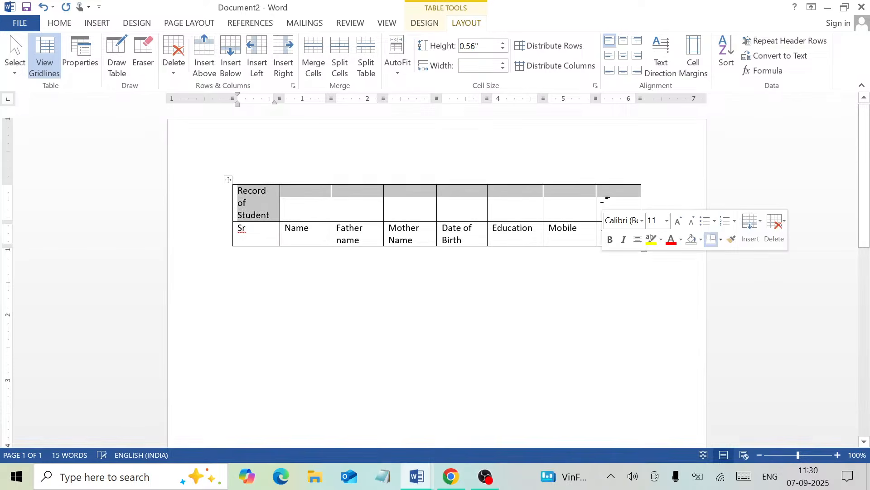
pyautogui.click(316, 67)
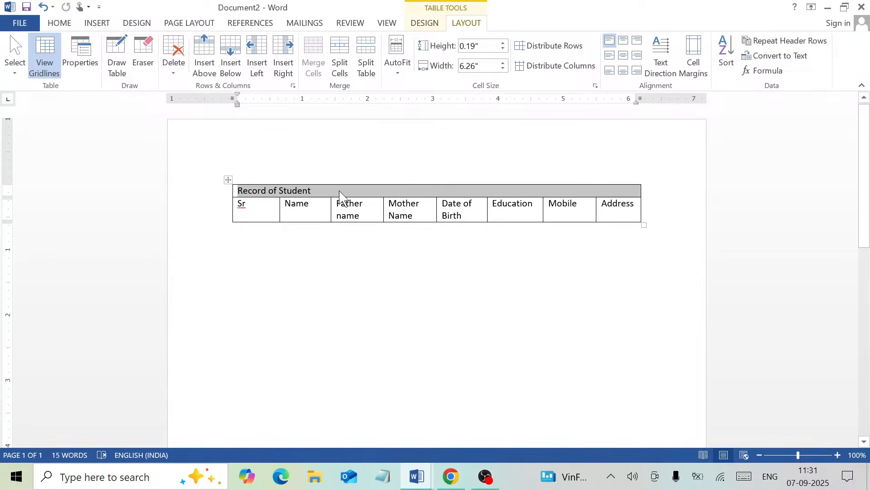
pyautogui.click(624, 57)
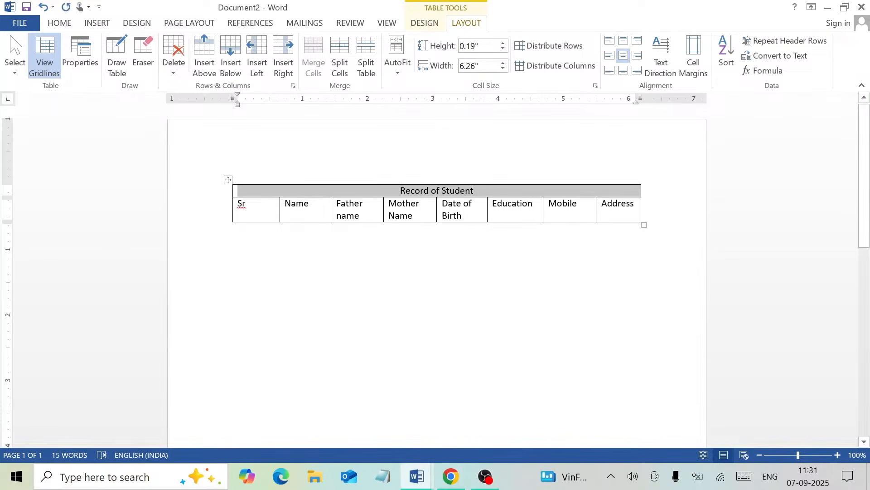
# - Grow the 'Record of Student' title to 16 pt, then add an empty row after Address
pyautogui.click(316, 195)
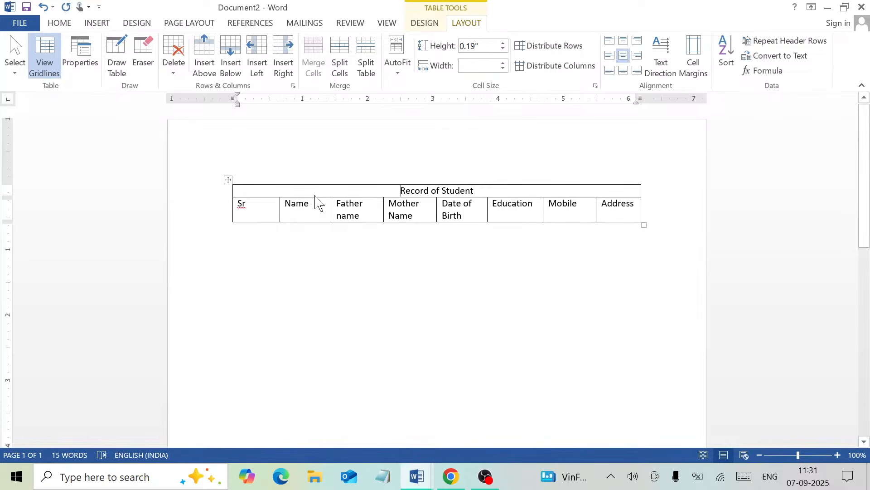
pyautogui.moveTo(400, 191); pyautogui.dragTo(474, 190)
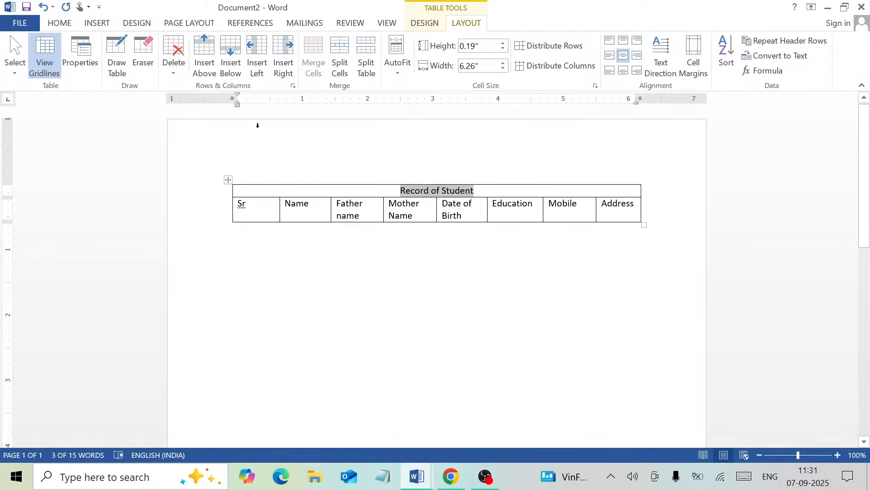
pyautogui.click(62, 25)
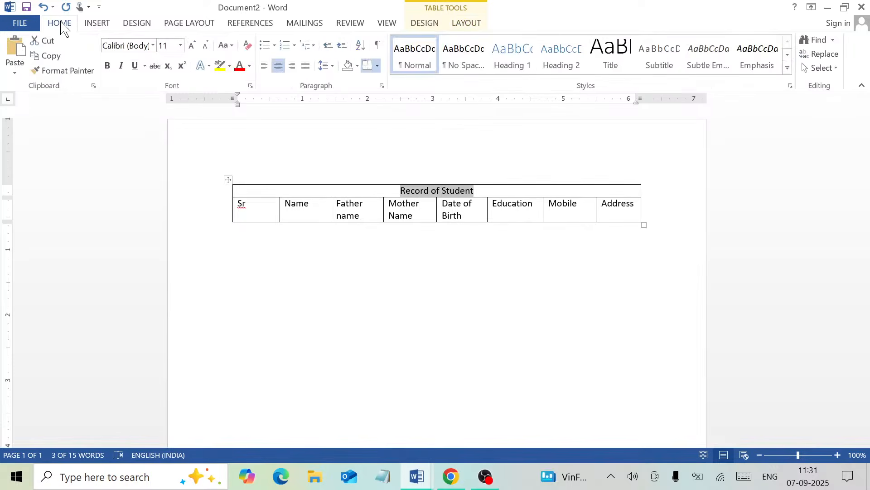
pyautogui.click(192, 45)
pyautogui.click(192, 45)
pyautogui.click(192, 45)
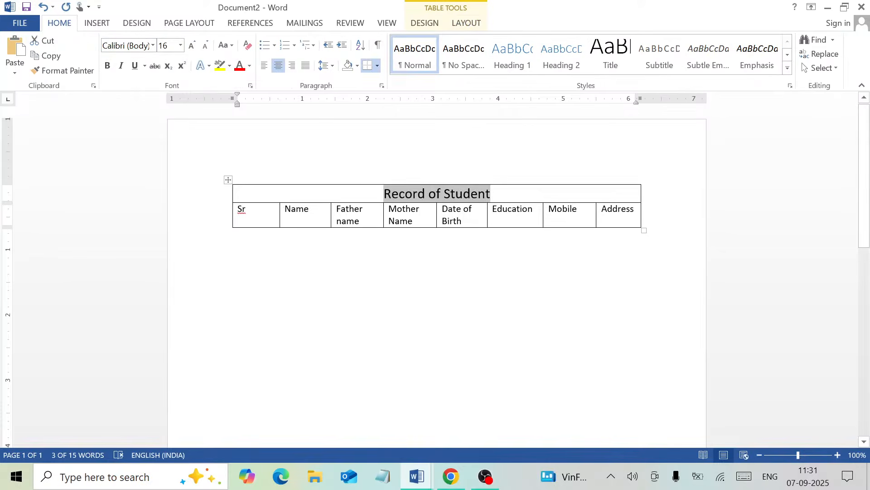
pyautogui.click(622, 220)
pyautogui.press('Tab')
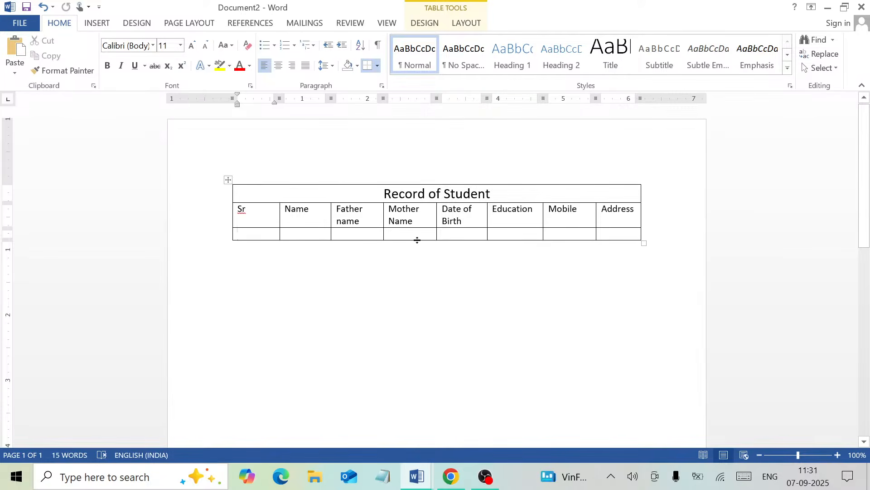
# - Drag the table's bottom row border down and enlarge the heading row slightly
pyautogui.moveTo(417, 240); pyautogui.dragTo(419, 258)
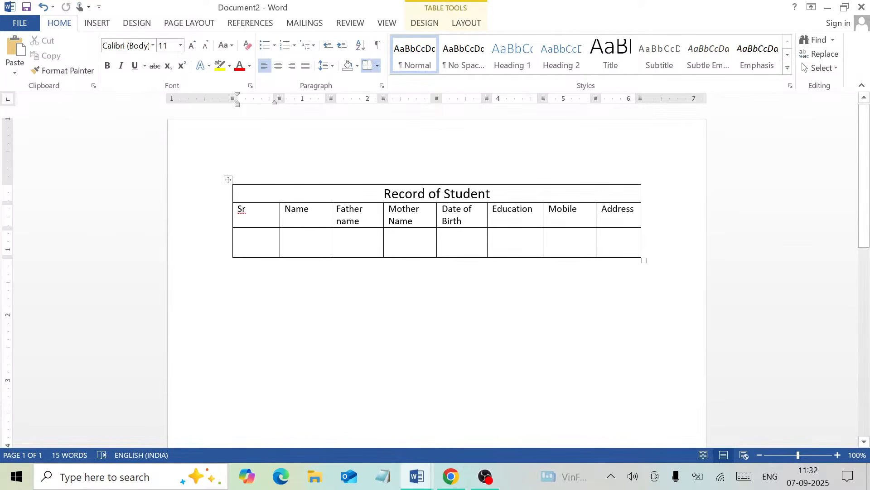
pyautogui.moveTo(415, 228); pyautogui.dragTo(415, 232)
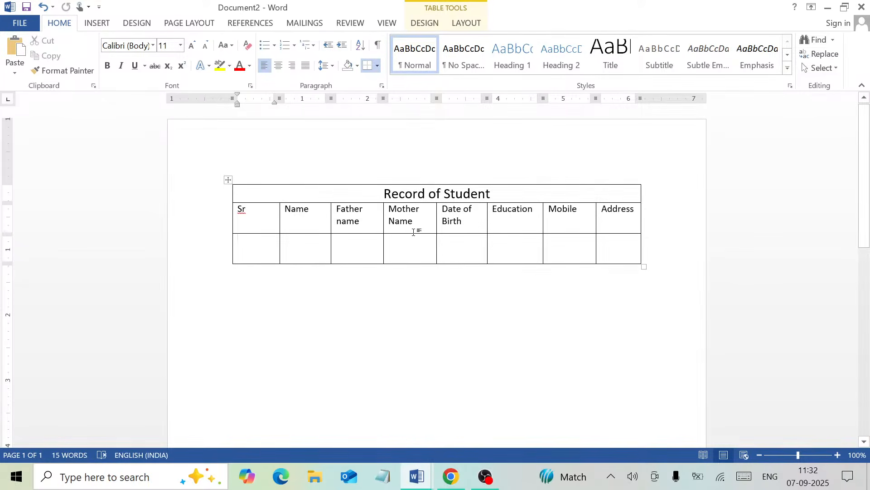
pyautogui.moveTo(414, 233); pyautogui.dragTo(413, 233)
pyautogui.click(416, 229)
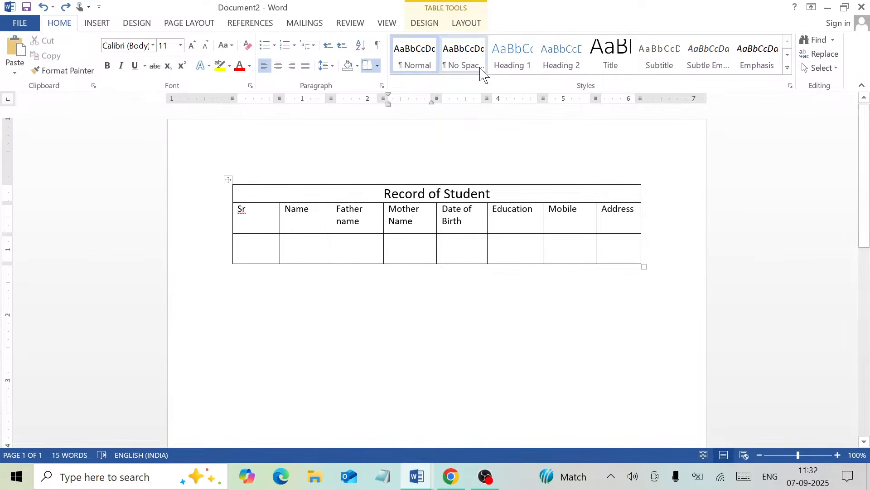
# - Use the Layout Height spinner to bring the heading row back to a compact height
pyautogui.click(467, 23)
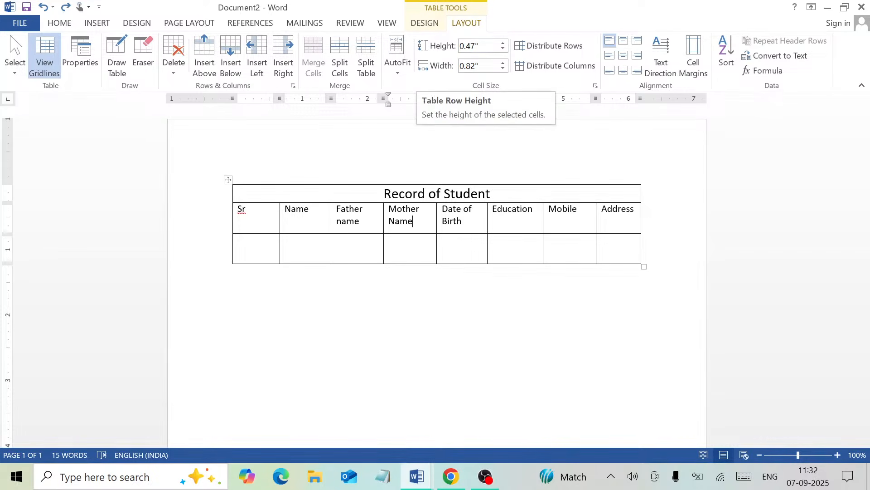
pyautogui.click(503, 43)
pyautogui.click(503, 43)
pyautogui.click(503, 43)
pyautogui.click(503, 43)
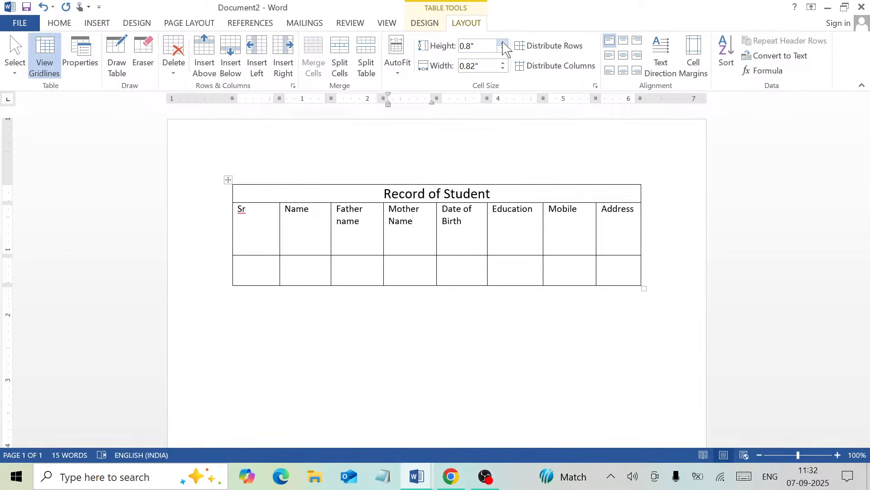
pyautogui.click(504, 49)
pyautogui.click(504, 49)
pyautogui.click(504, 48)
pyautogui.click(504, 49)
pyautogui.click(503, 49)
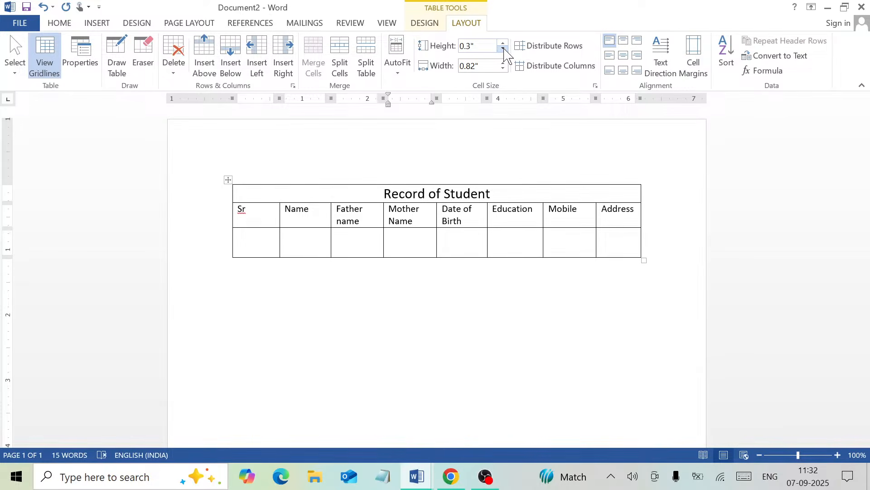
pyautogui.click(271, 237)
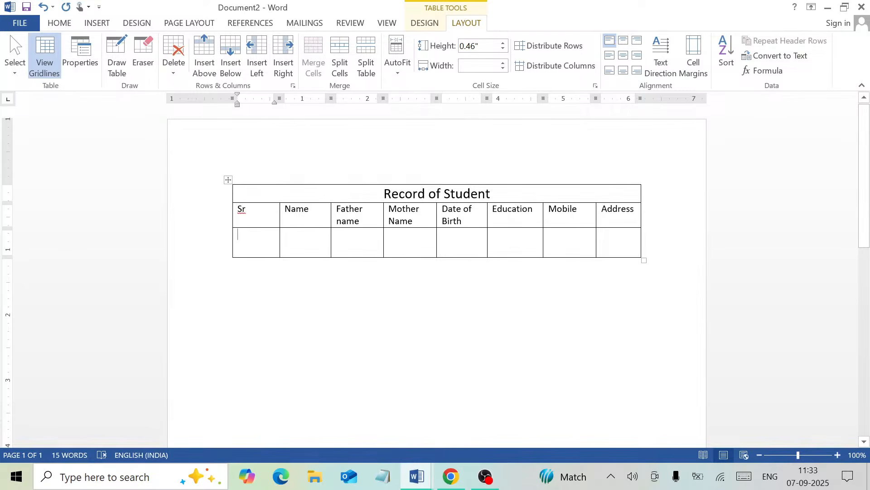
# - Narrow Sr, then widen Name, Education, Date of Birth and Mother Name by dragging column borders
pyautogui.click(255, 212)
pyautogui.moveTo(279, 220); pyautogui.dragTo(256, 221)
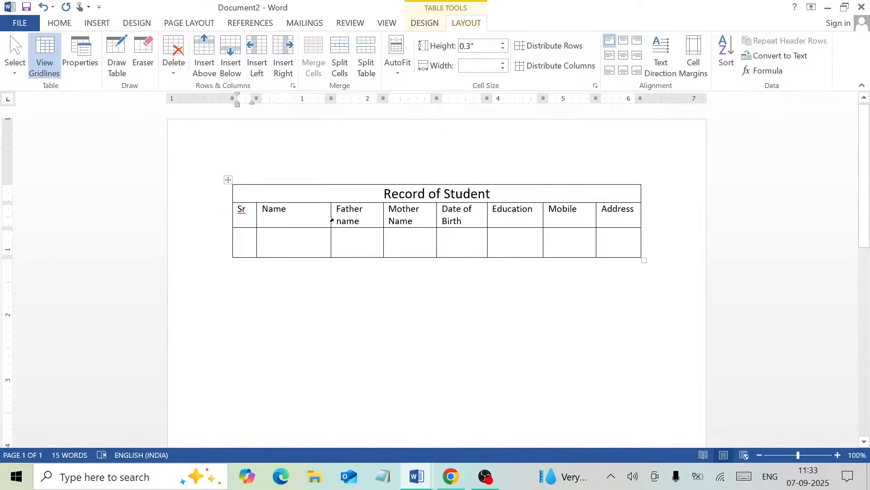
pyautogui.moveTo(331, 219); pyautogui.dragTo(334, 219)
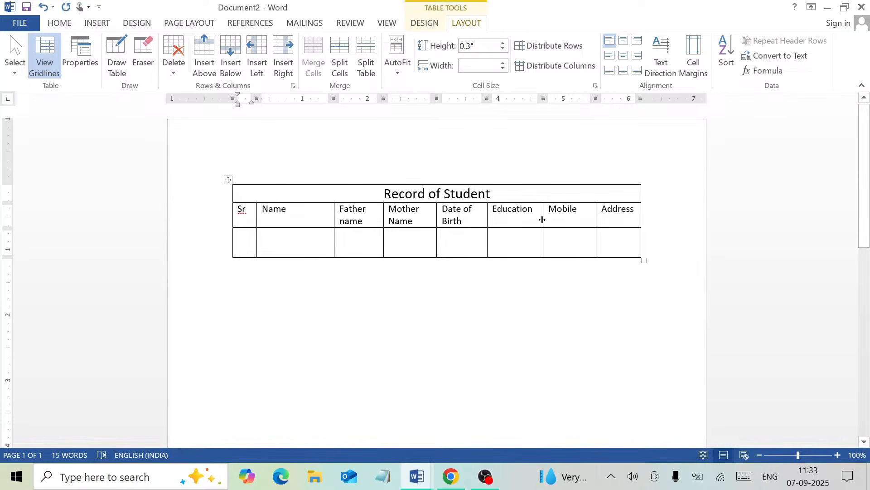
pyautogui.moveTo(542, 220); pyautogui.dragTo(553, 221)
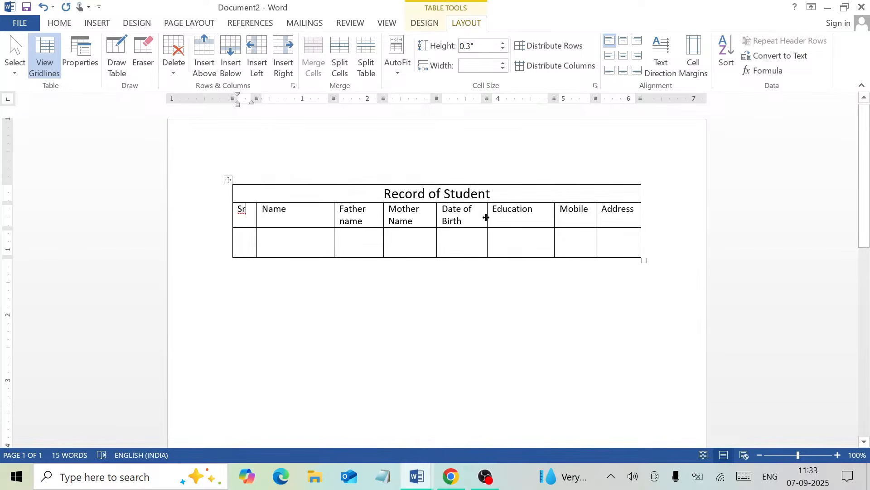
pyautogui.moveTo(486, 217); pyautogui.dragTo(504, 217)
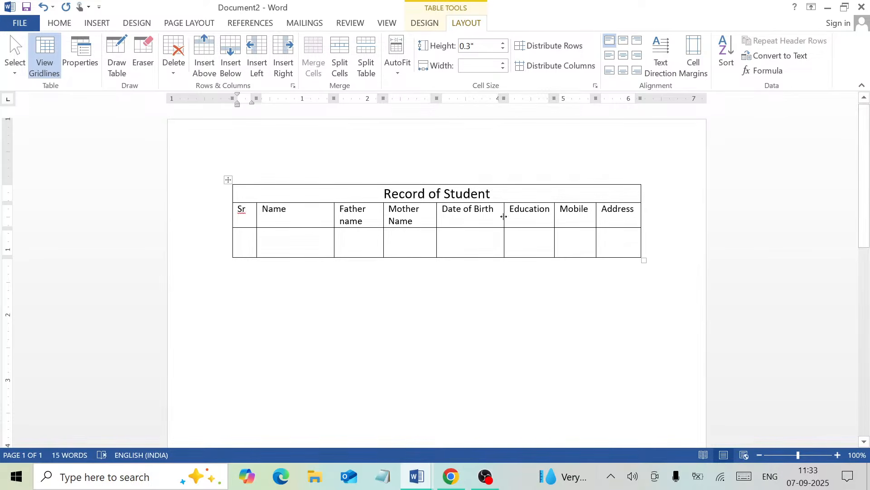
pyautogui.moveTo(504, 216); pyautogui.dragTo(504, 216)
pyautogui.moveTo(437, 218); pyautogui.dragTo(436, 217)
# - Set the Father name column width to 0.8" and align the title row's right edge with the table
pyautogui.click(503, 62)
pyautogui.click(503, 62)
pyautogui.click(503, 62)
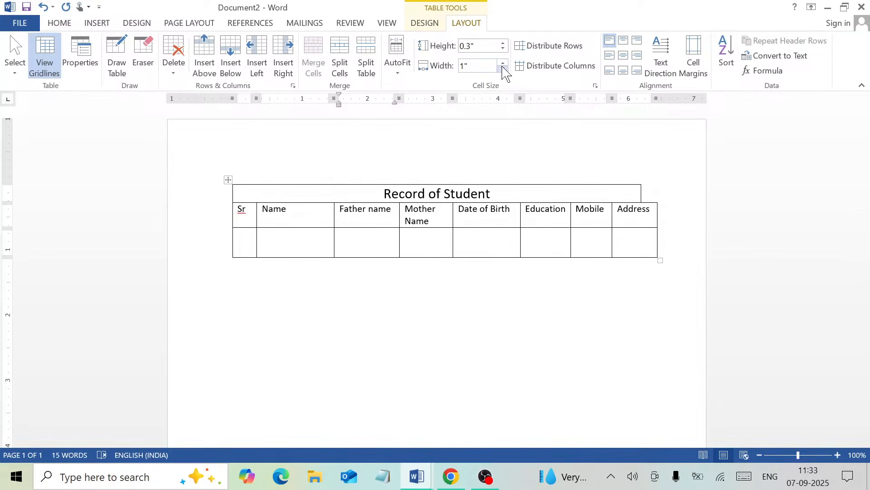
pyautogui.click(502, 63)
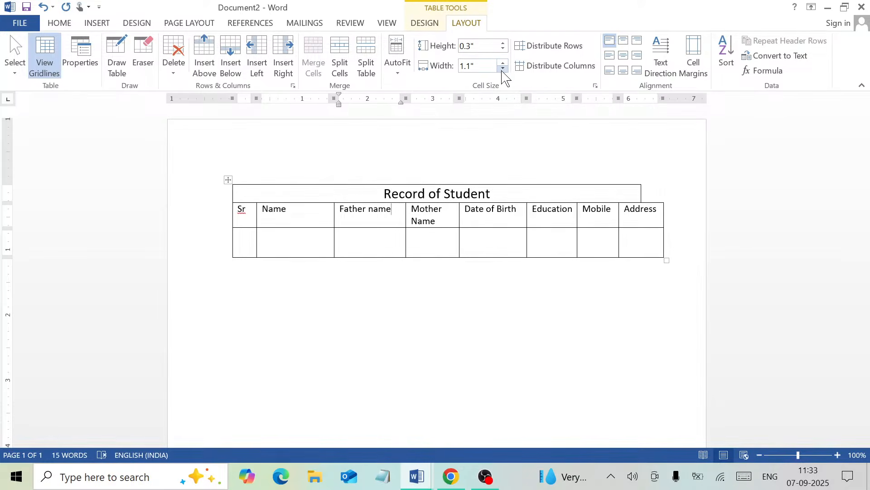
pyautogui.click(503, 69)
pyautogui.click(503, 69)
pyautogui.click(503, 69)
pyautogui.click(503, 69)
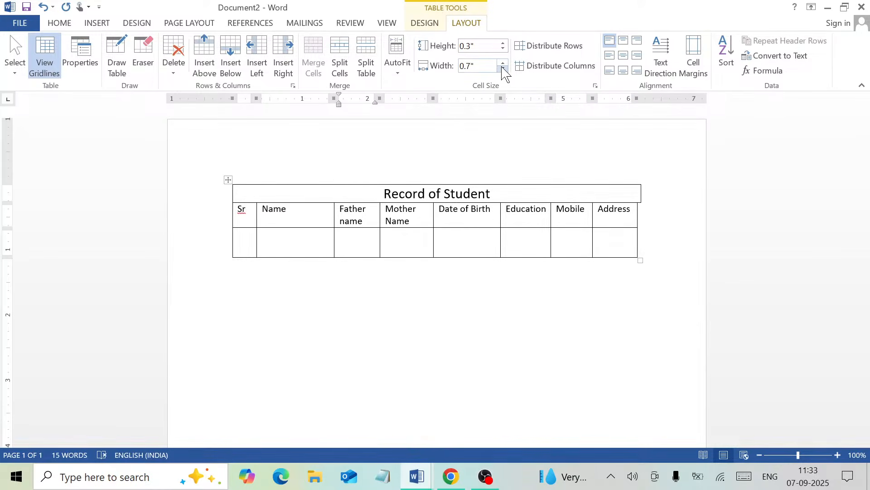
pyautogui.click(503, 63)
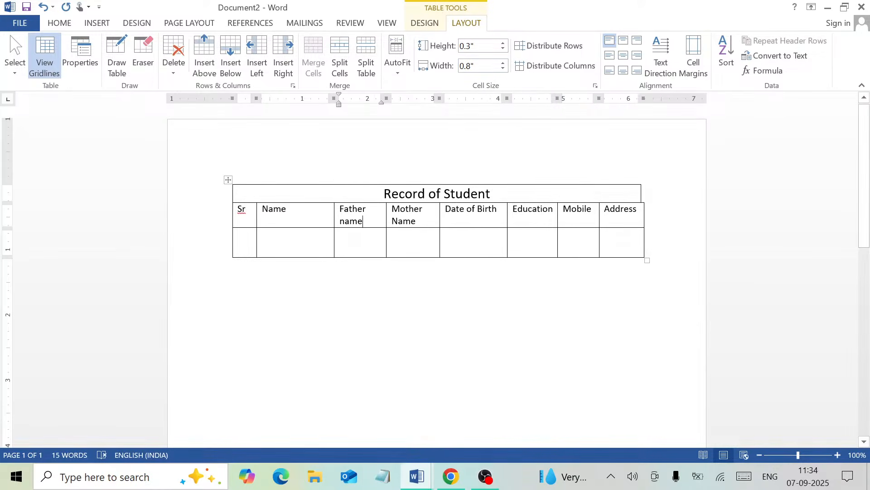
pyautogui.moveTo(640, 193); pyautogui.dragTo(644, 192)
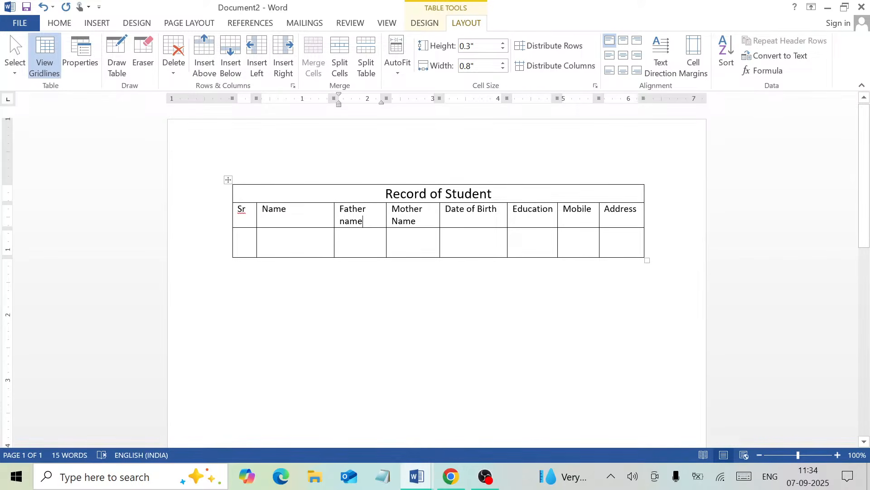
pyautogui.click(537, 245)
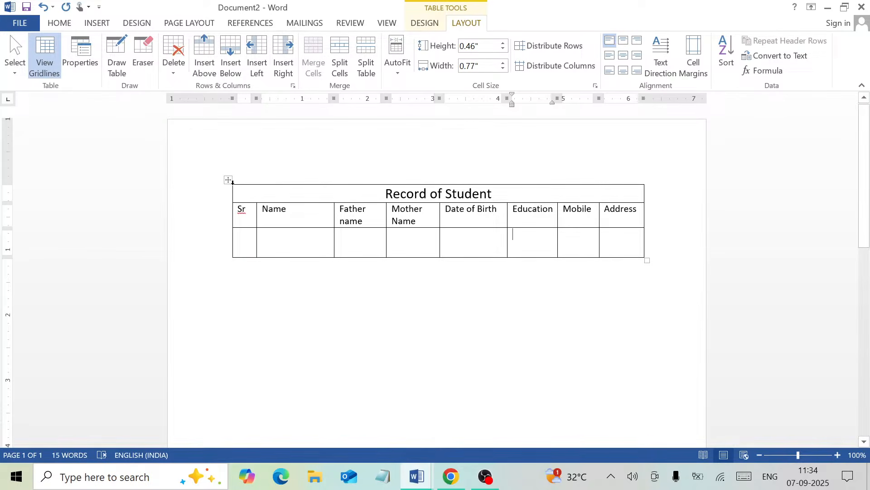
# - Drag the Name column's right border left so the Father name header fits on one line
pyautogui.hotkey('ctrl', 'a')
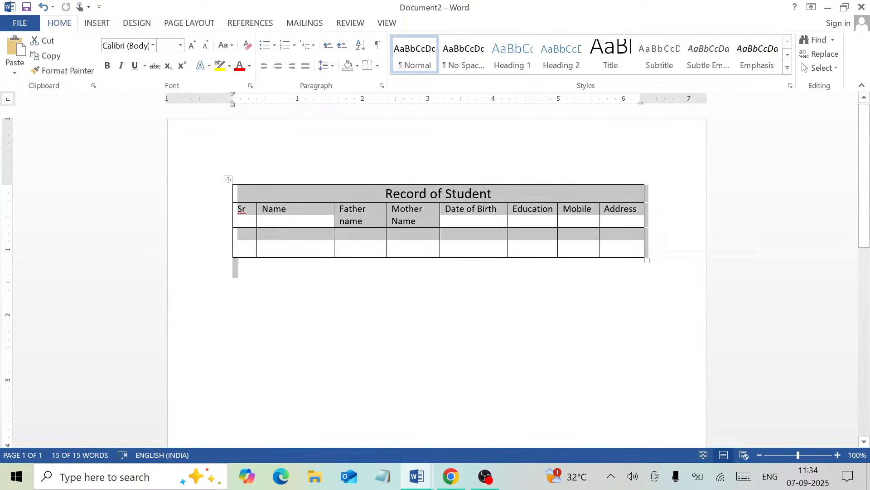
pyautogui.click(304, 218)
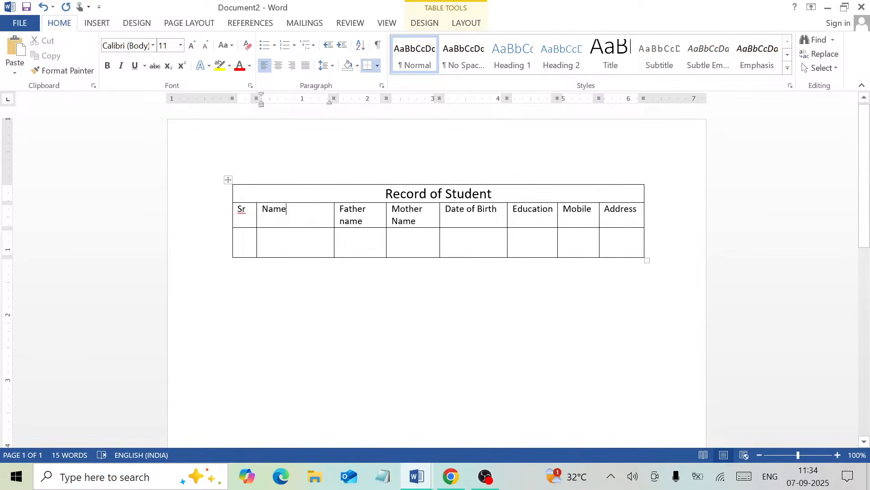
pyautogui.moveTo(333, 215); pyautogui.dragTo(297, 218)
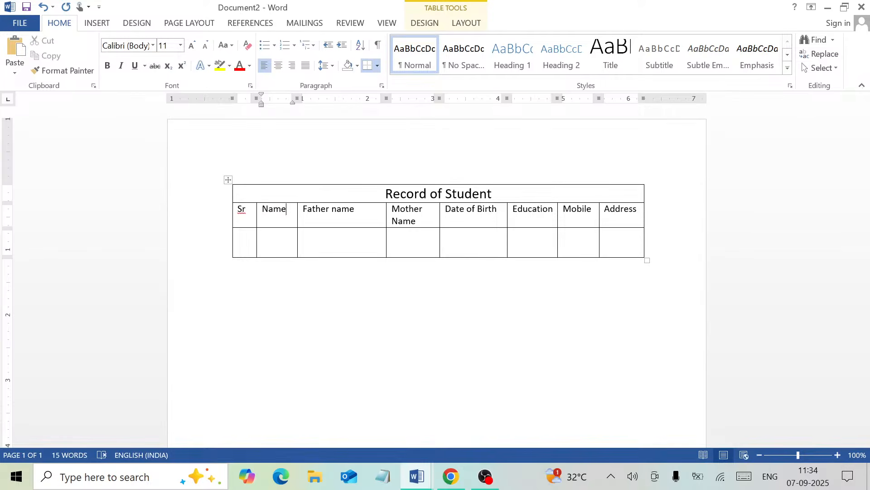
pyautogui.click(228, 180)
pyautogui.click(266, 198)
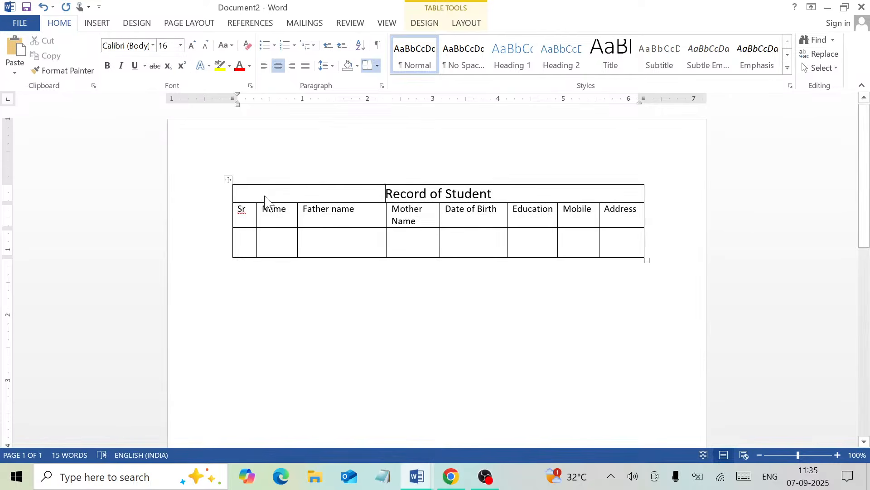
# - Apply AutoFit Contents to the table and drag it slightly narrower
pyautogui.click(462, 25)
pyautogui.click(393, 73)
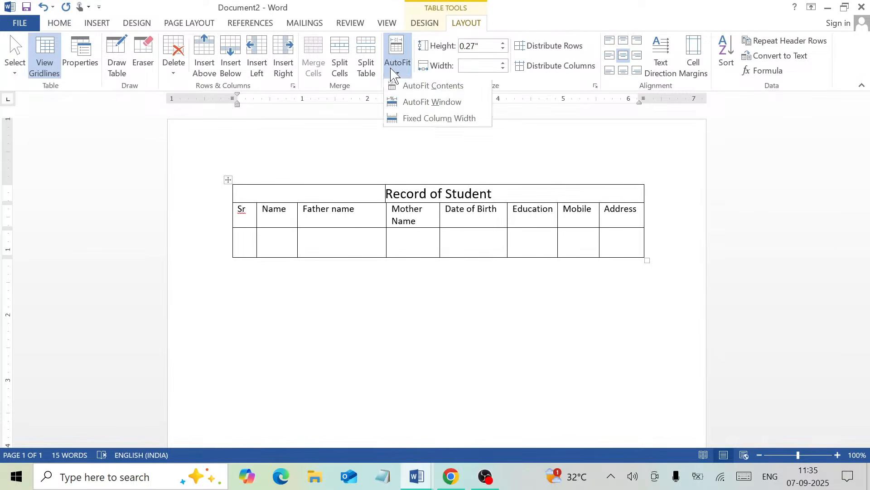
pyautogui.click(406, 91)
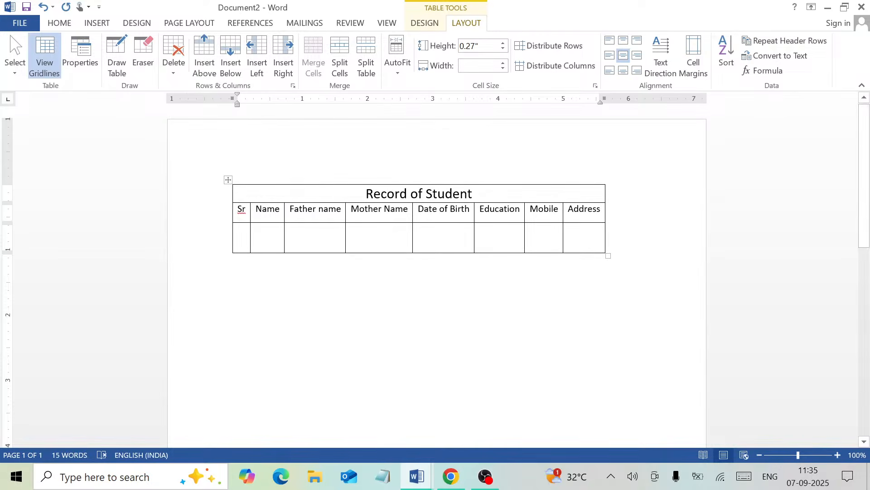
pyautogui.click(568, 230)
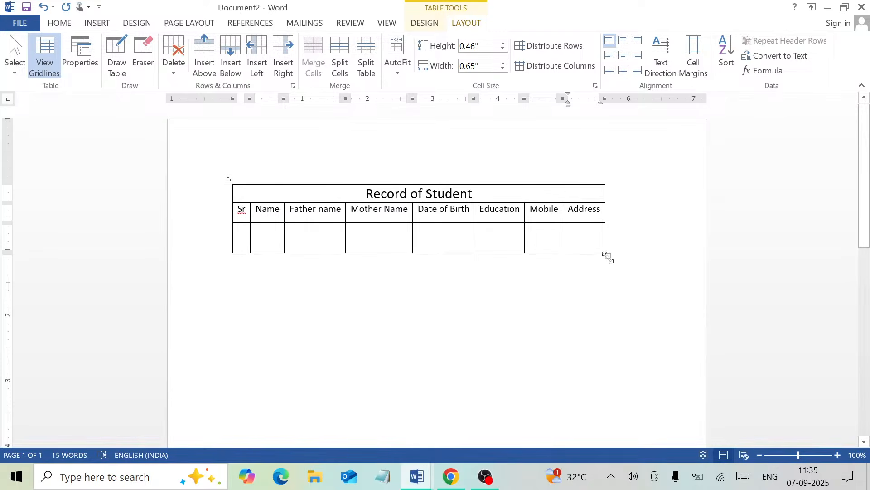
pyautogui.moveTo(608, 257); pyautogui.dragTo(602, 242)
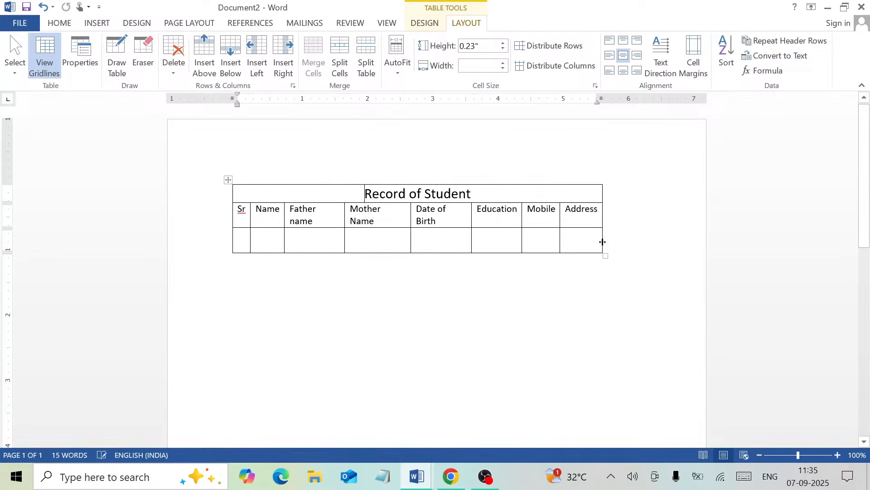
# - Reapply AutoFit Contents, then AutoFit Window, then Fixed Column Width
pyautogui.click(398, 64)
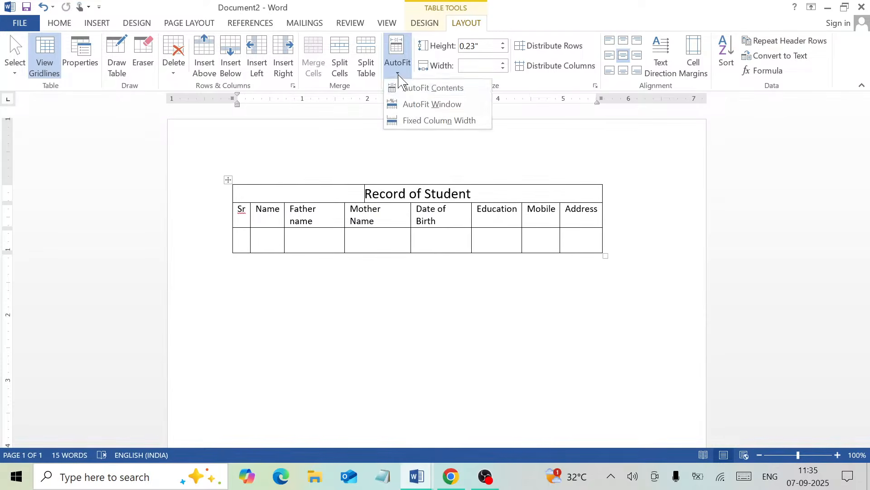
pyautogui.click(405, 98)
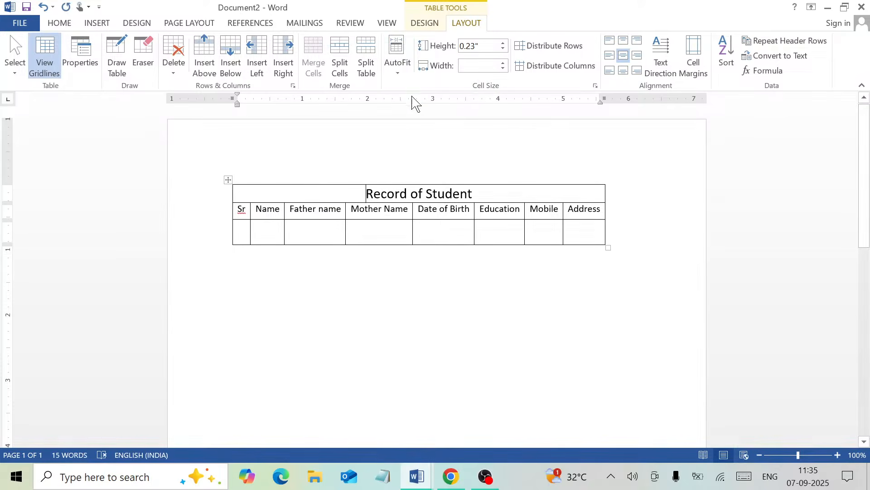
pyautogui.click(397, 73)
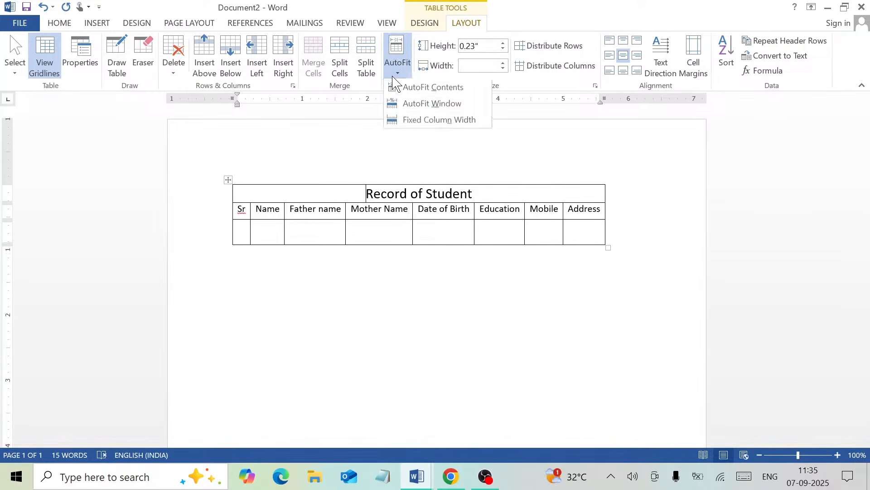
pyautogui.click(425, 114)
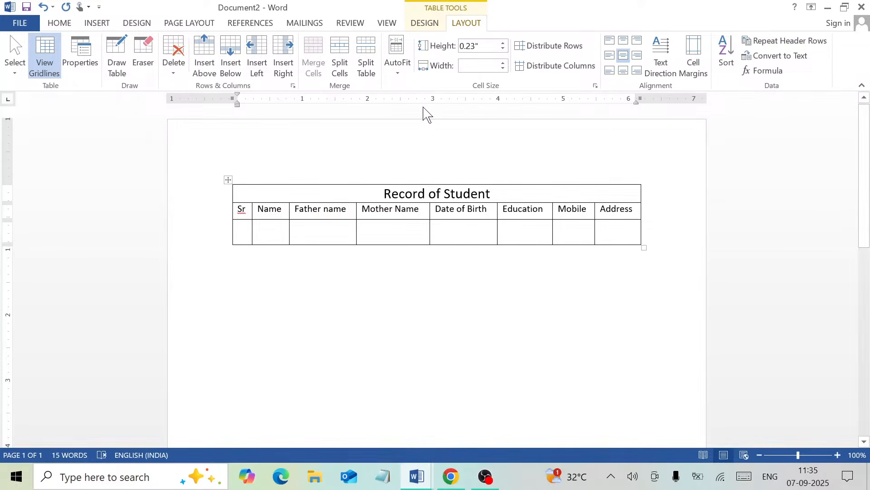
pyautogui.click(407, 68)
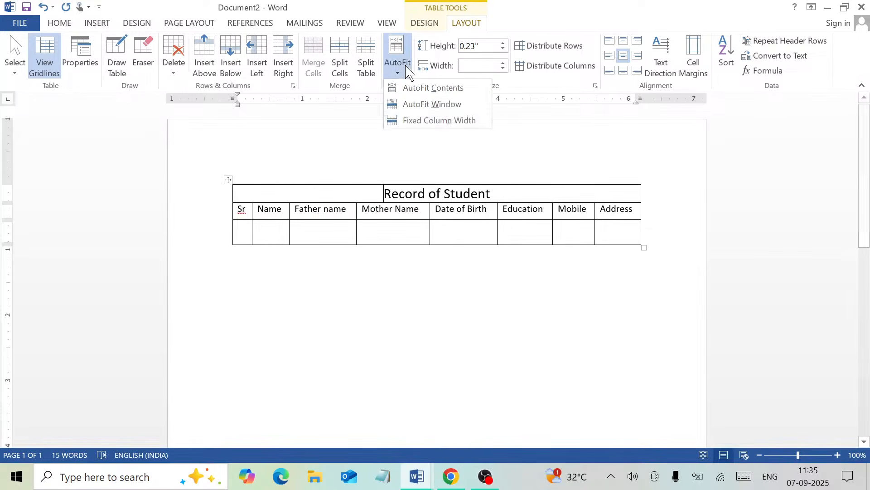
pyautogui.click(419, 119)
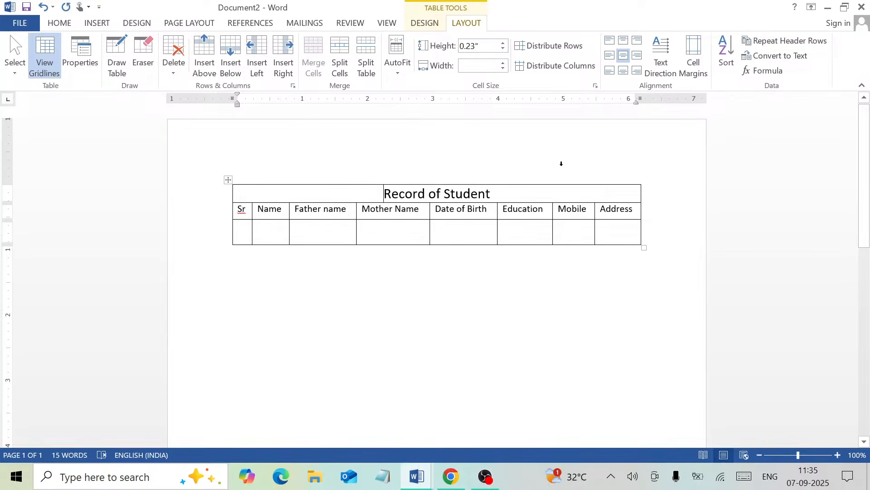
pyautogui.hotkey('ctrl', 'End')
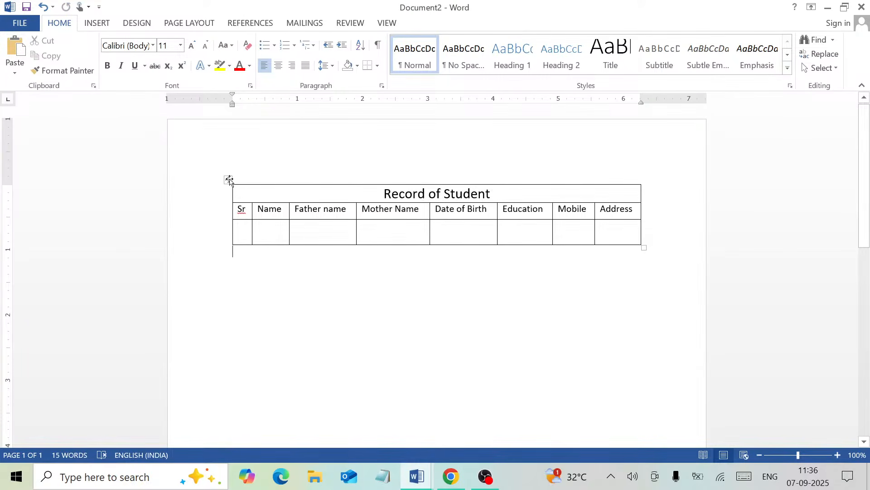
# - Move the table lower on the page and drag its resize handle down to heighten the rows
pyautogui.moveTo(229, 180); pyautogui.dragTo(237, 274)
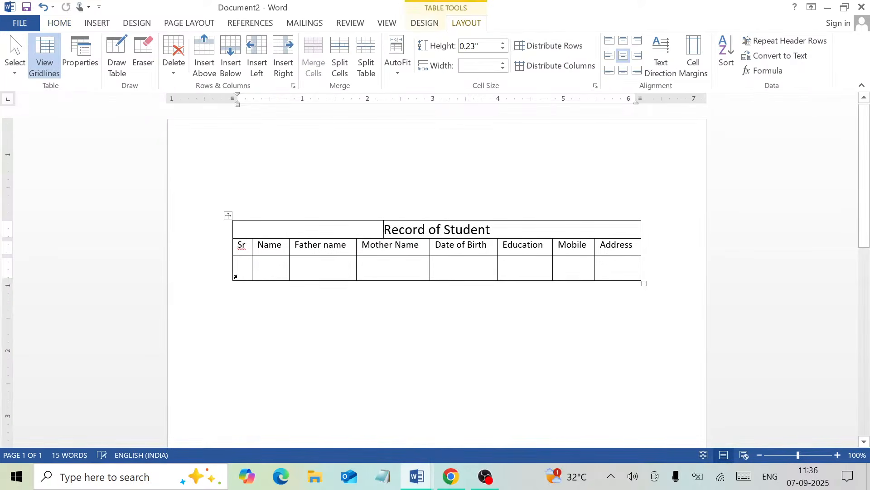
pyautogui.moveTo(227, 216); pyautogui.dragTo(229, 301)
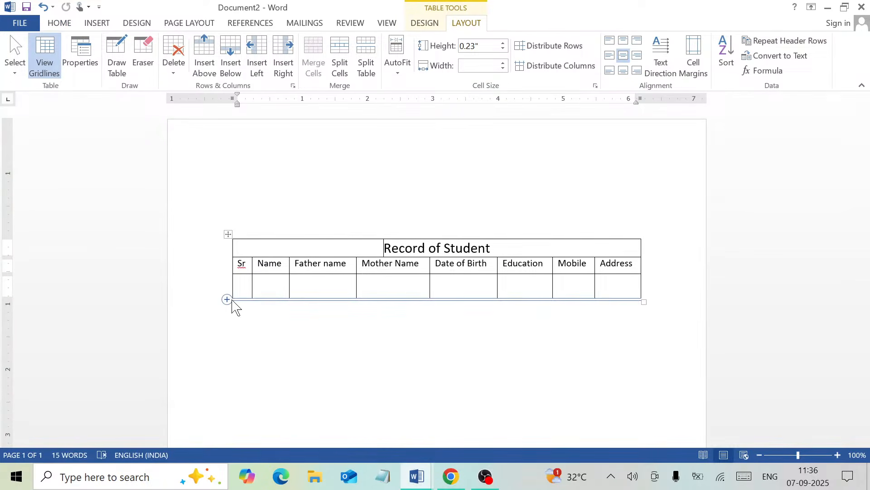
pyautogui.moveTo(643, 303); pyautogui.dragTo(648, 354)
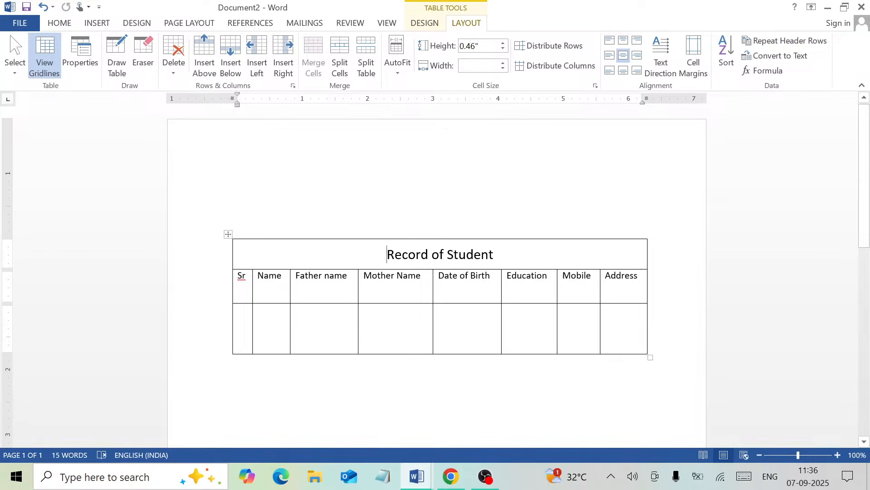
# - In Table Properties, raise the preferred width to 7.6" and apply it
pyautogui.click(85, 69)
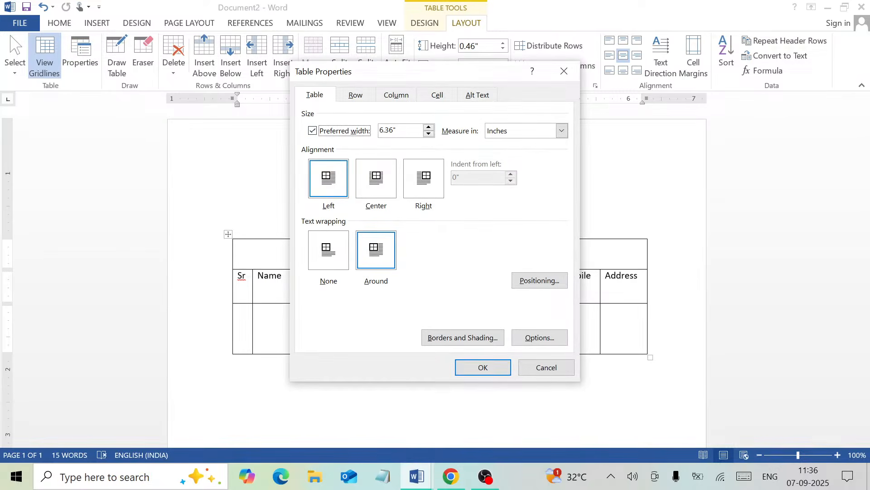
pyautogui.click(428, 128)
pyautogui.click(428, 127)
pyautogui.click(428, 127)
pyautogui.click(428, 128)
pyautogui.click(428, 127)
pyautogui.click(482, 367)
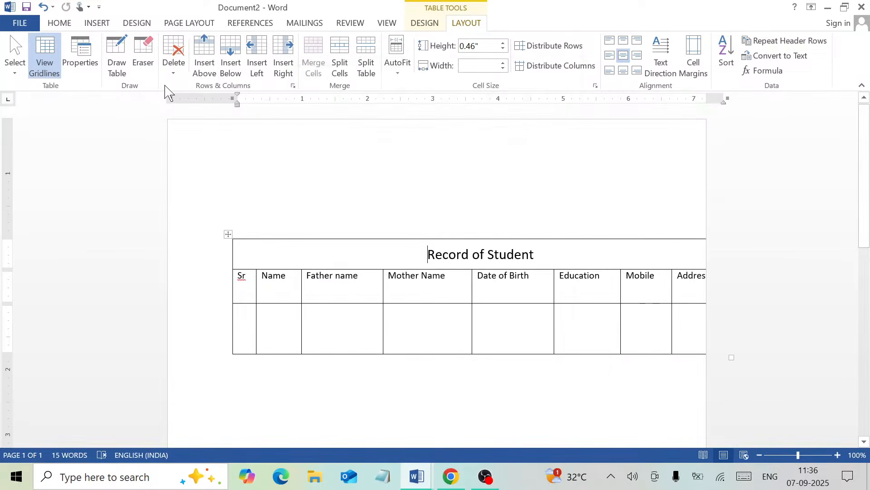
# - Reduce the preferred width to 6.4" and set Center alignment in Table Properties
pyautogui.click(83, 54)
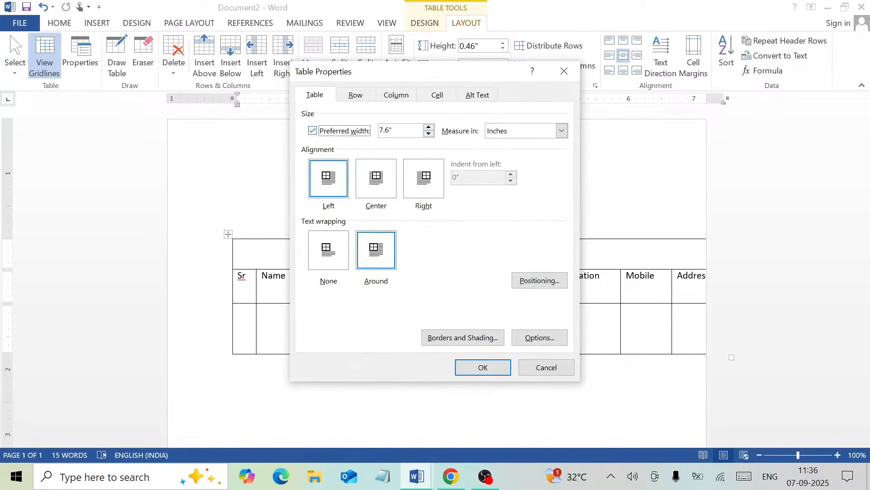
pyautogui.moveTo(428, 134); pyautogui.dragTo(429, 133)
pyautogui.click(428, 134)
pyautogui.click(431, 135)
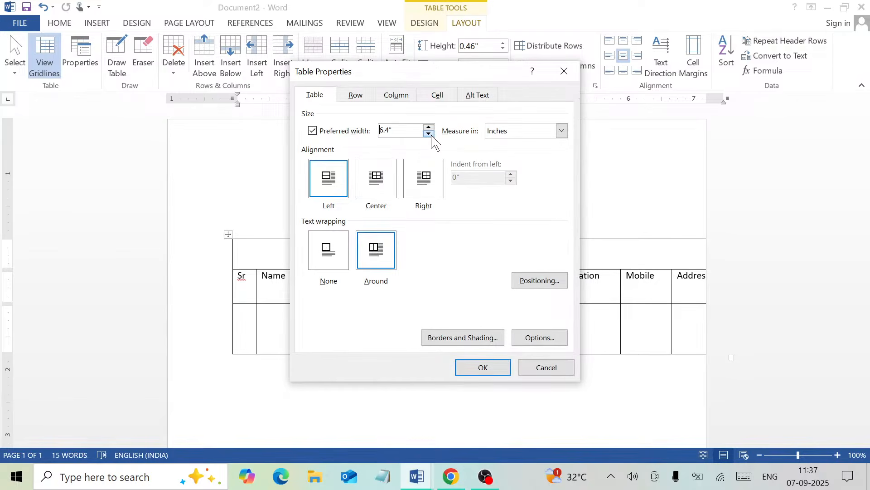
pyautogui.click(382, 178)
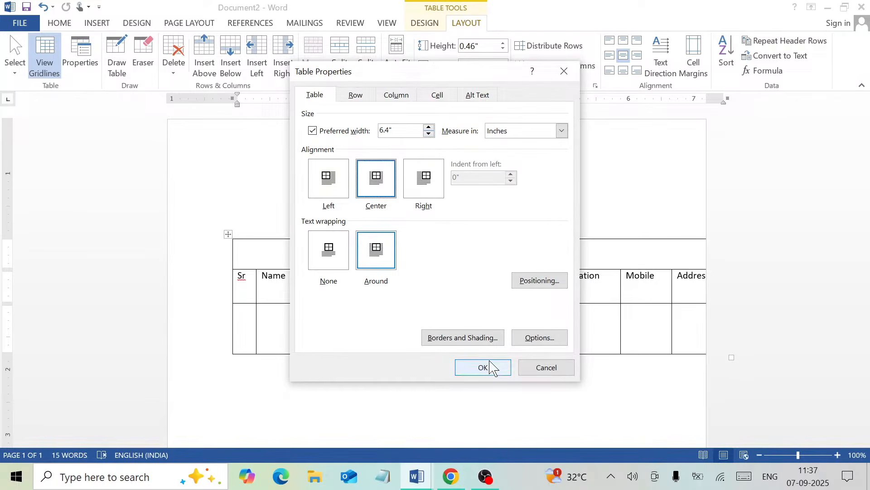
pyautogui.click(485, 374)
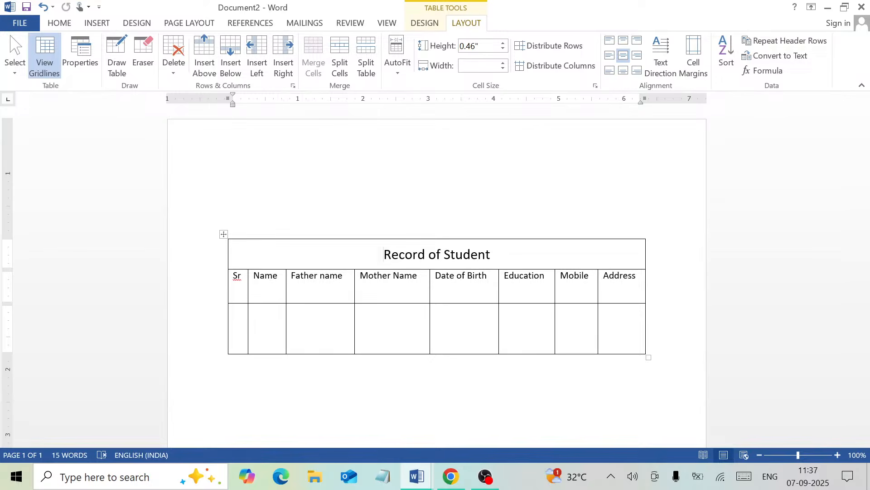
# - Look through the Column, Cell and Alt Text tabs of Table Properties, then close with OK
pyautogui.click(83, 68)
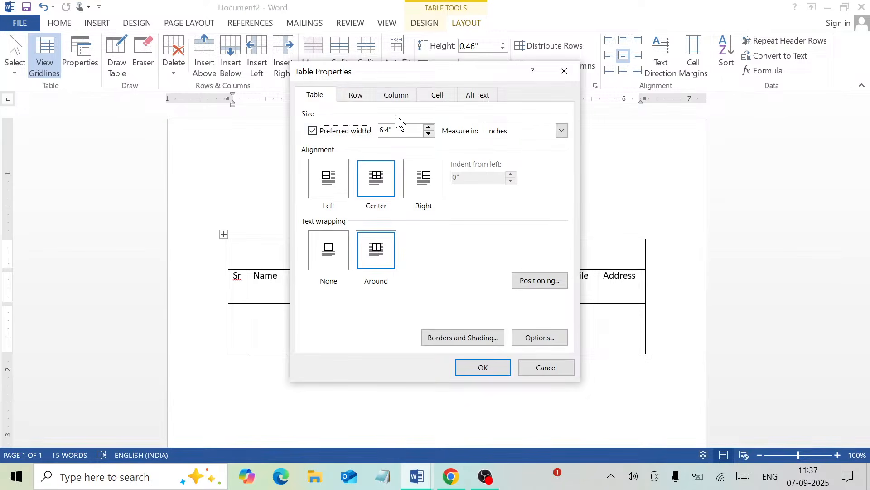
pyautogui.click(356, 101)
pyautogui.click(399, 100)
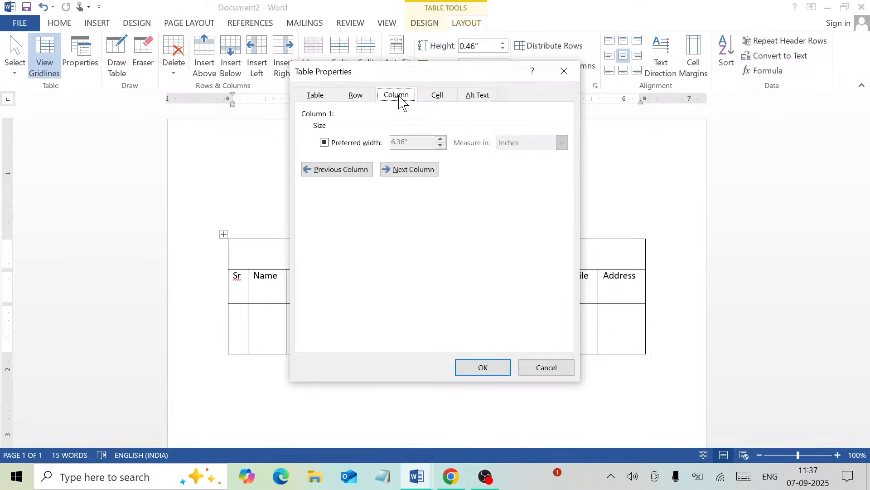
pyautogui.click(442, 99)
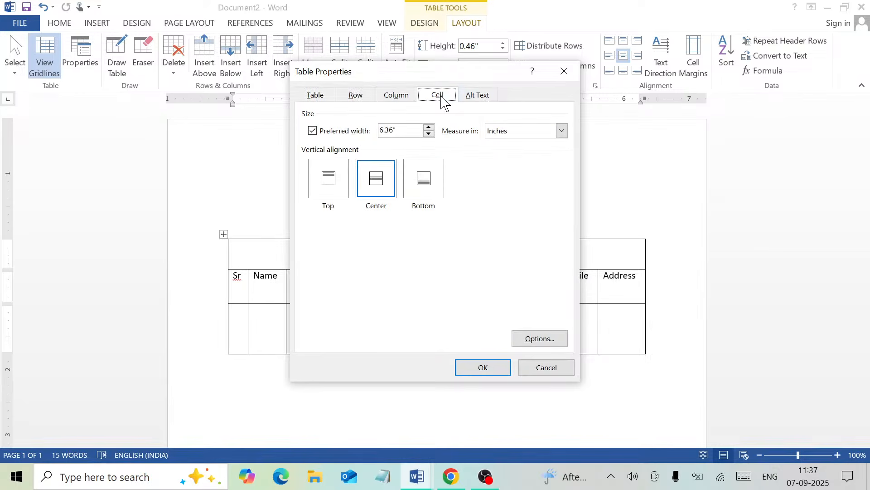
pyautogui.click(491, 99)
pyautogui.press('Tab')
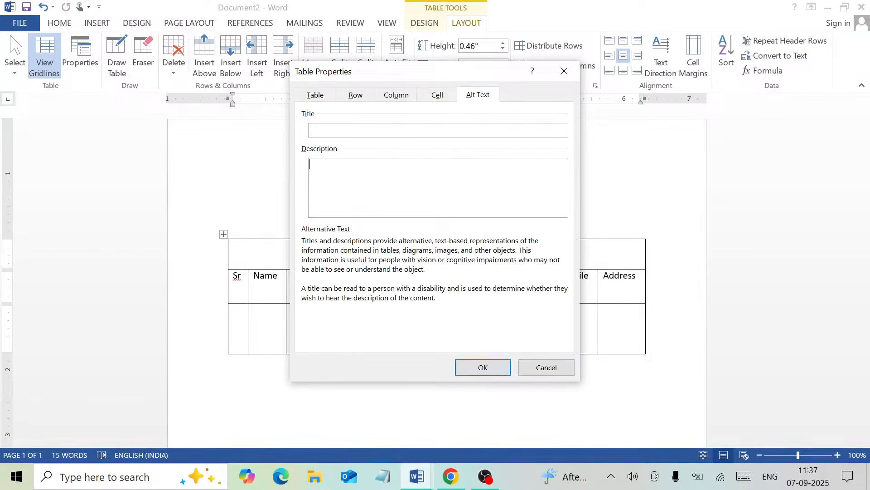
pyautogui.click(506, 369)
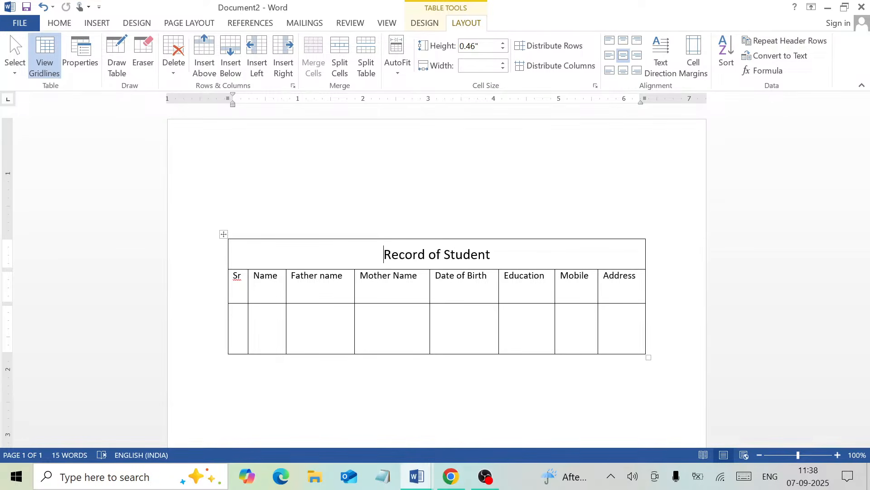
# - Close the student record without saving, scroll the Project document to the top, and minimize Word
pyautogui.hotkey('ctrl', 'w')
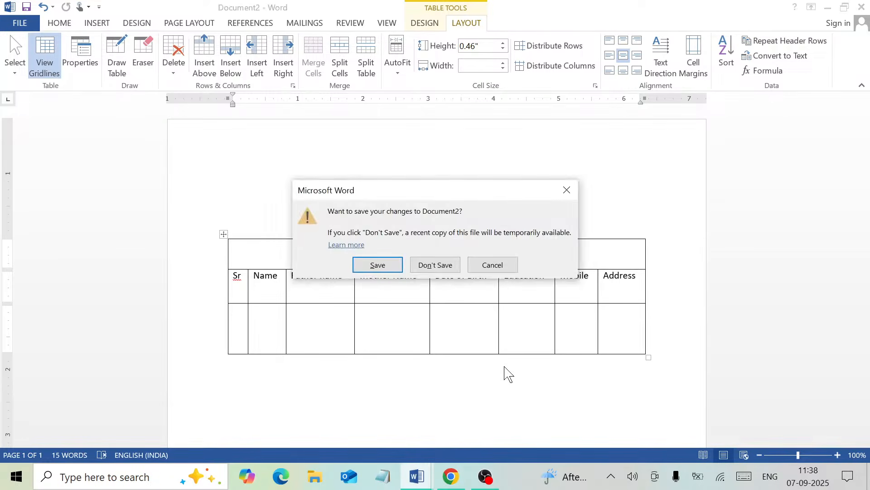
pyautogui.press('n')
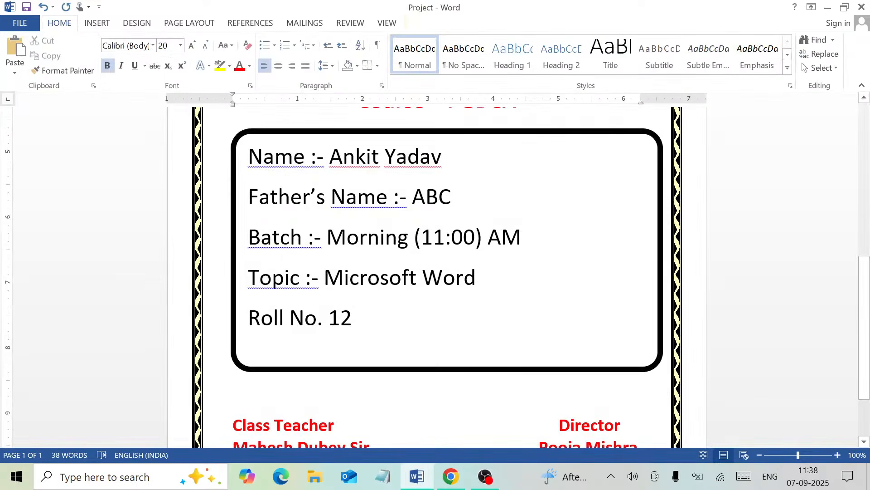
pyautogui.moveTo(866, 326); pyautogui.dragTo(867, 196)
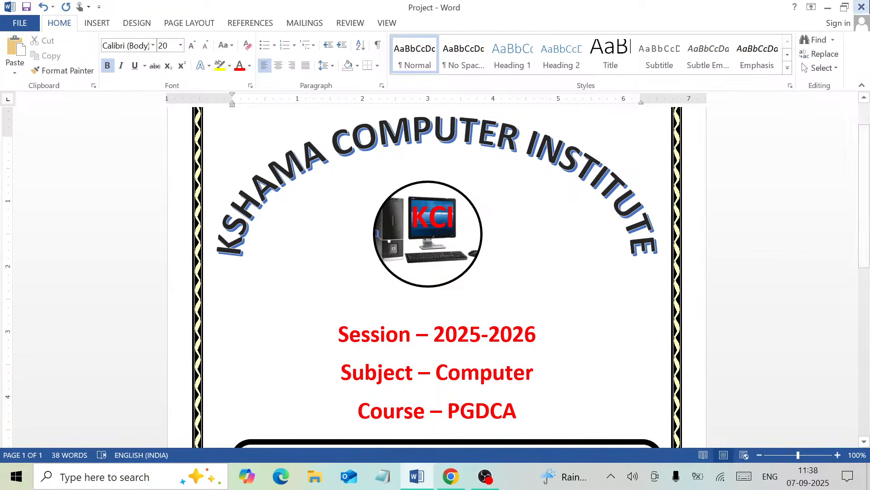
pyautogui.click(827, 8)
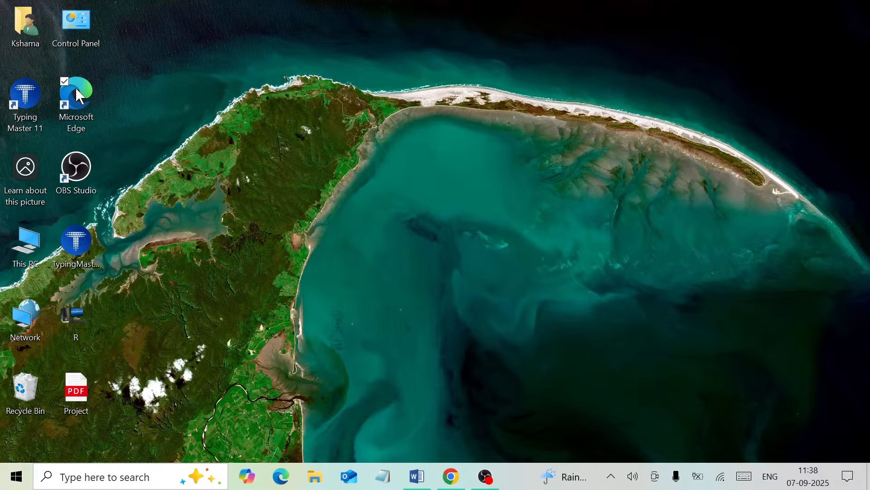
# - Launch Edge, go to google.com, and search for 'qr code generator'
pyautogui.click(284, 486)
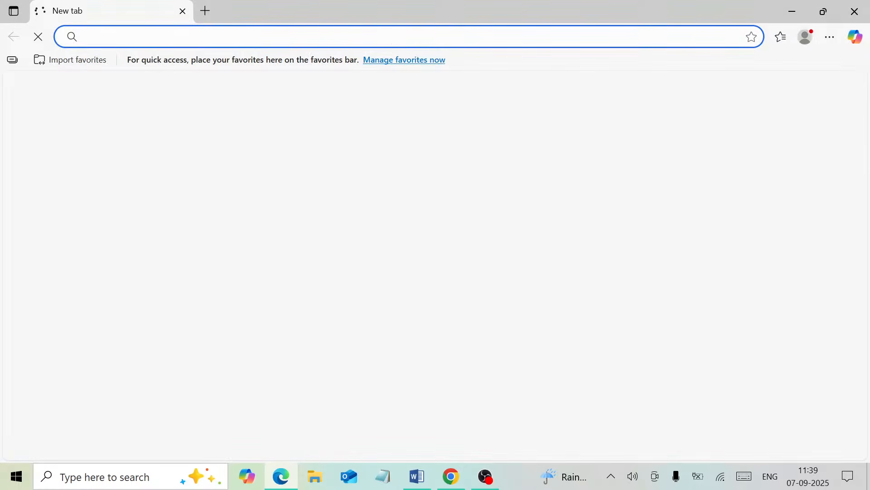
pyautogui.click(190, 36)
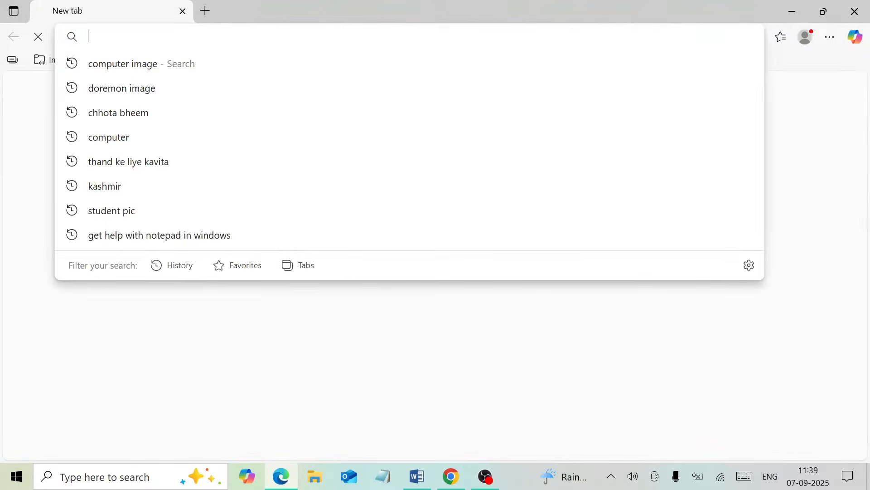
pyautogui.write('googl')
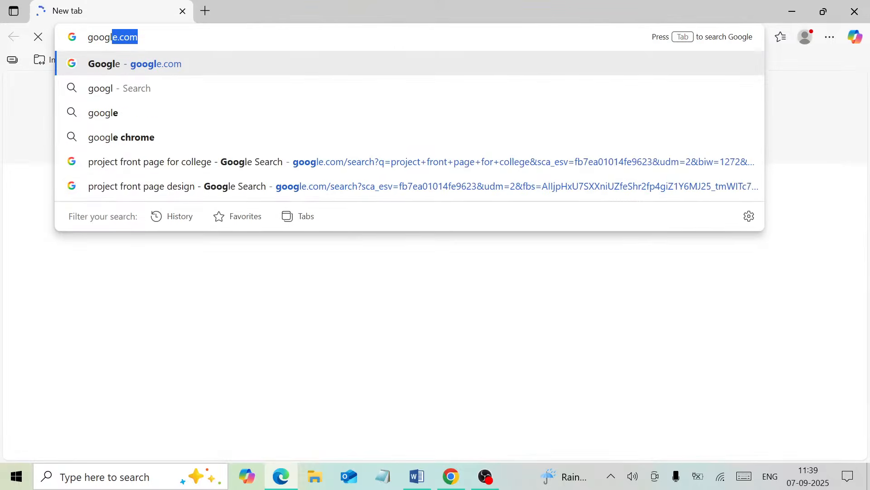
pyautogui.write('e.com')
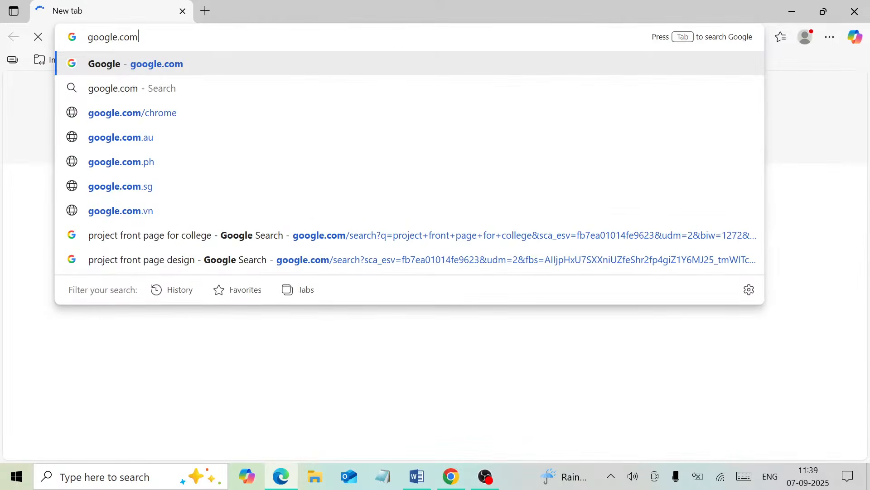
pyautogui.press('Return')
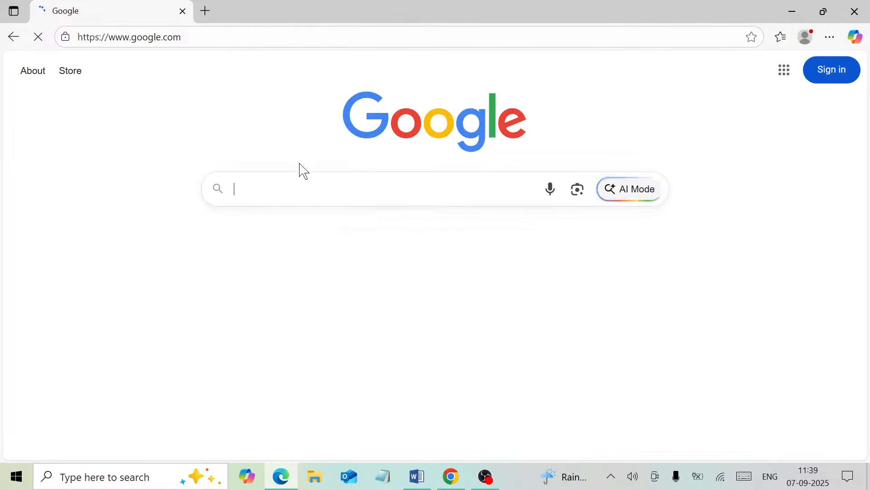
pyautogui.write('q')
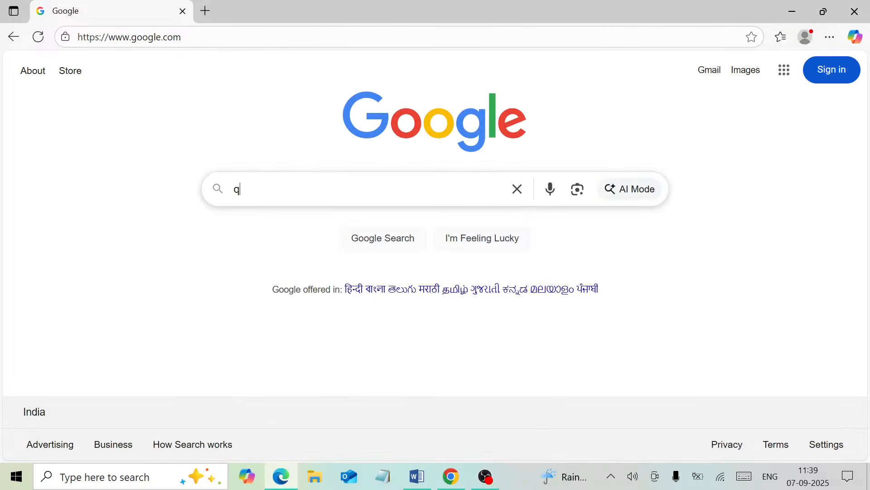
pyautogui.write('r code')
pyautogui.press('Down')
pyautogui.press('Return')
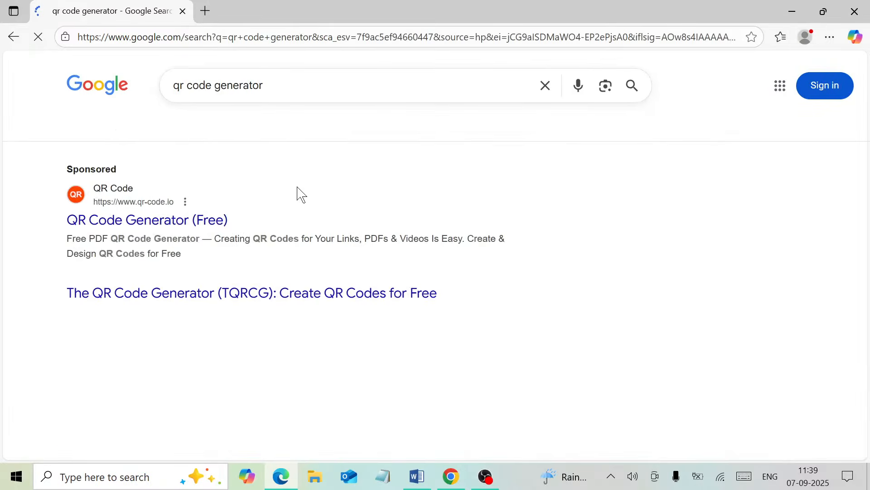
# - Open the QR Code.io generator, choose the PDF type, and dismiss its intro tips
pyautogui.click(89, 225)
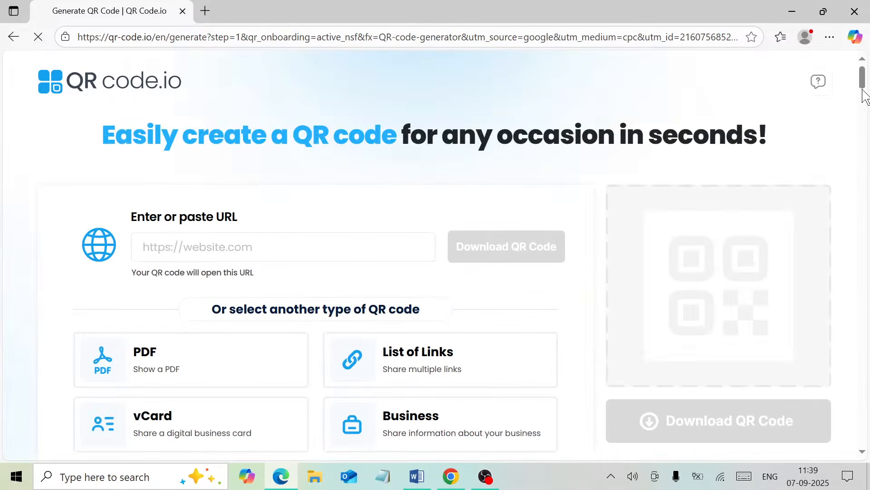
pyautogui.moveTo(861, 80); pyautogui.dragTo(864, 97)
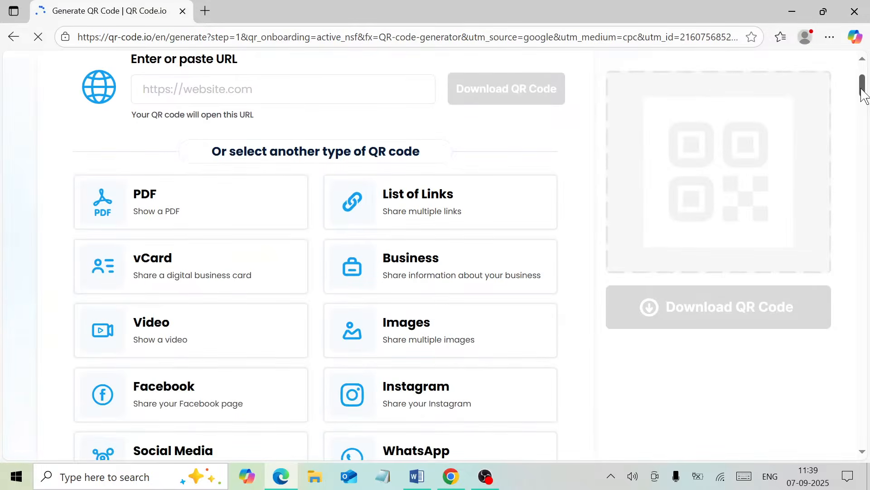
pyautogui.moveTo(171, 200)
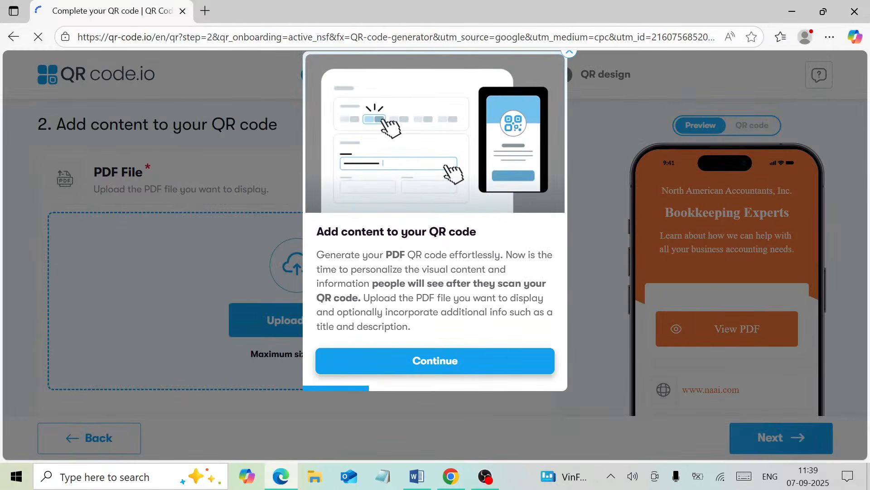
pyautogui.click(454, 365)
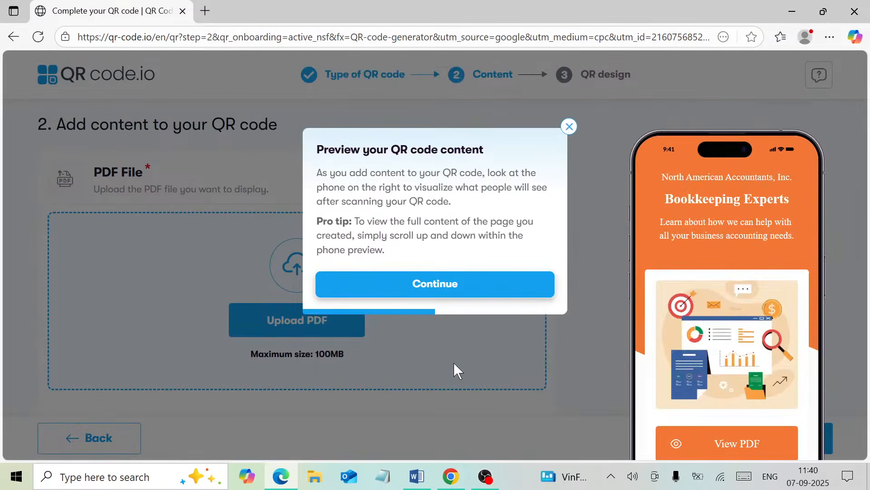
pyautogui.click(569, 127)
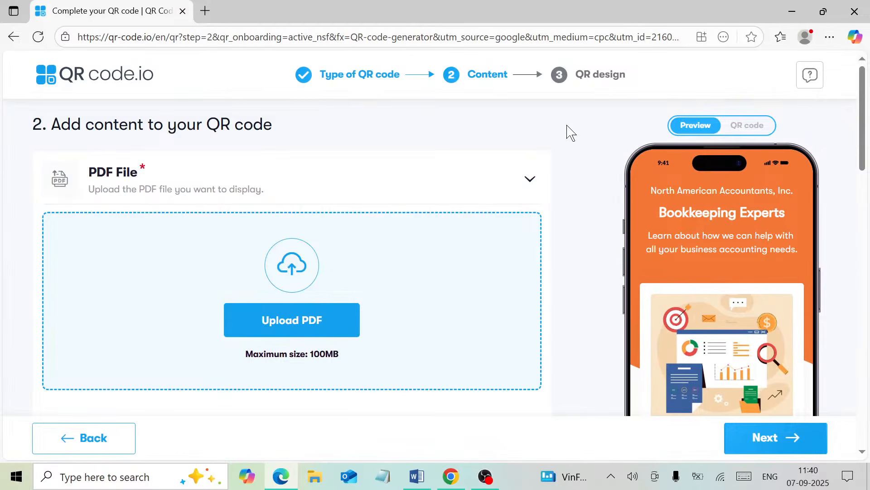
# - Upload the Project PDF from the Desktop and advance to the QR design step
pyautogui.click(278, 335)
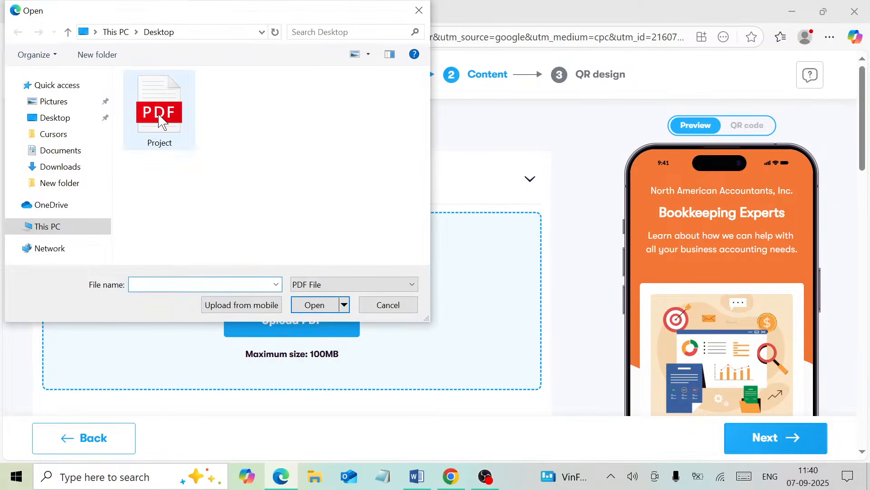
pyautogui.click(159, 116)
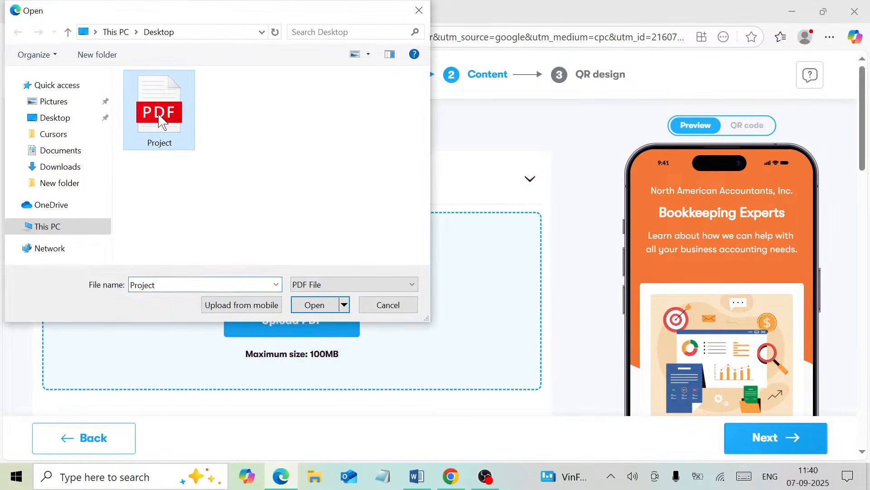
pyautogui.click(307, 303)
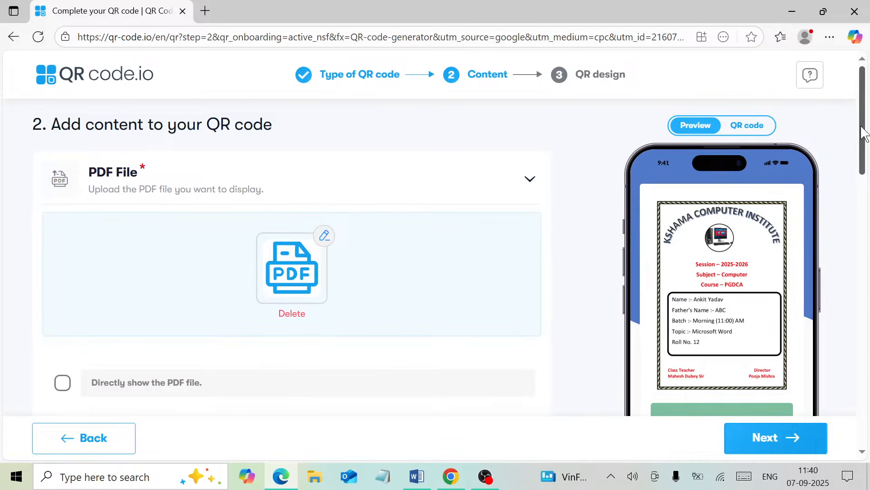
pyautogui.moveTo(864, 134); pyautogui.dragTo(857, 165)
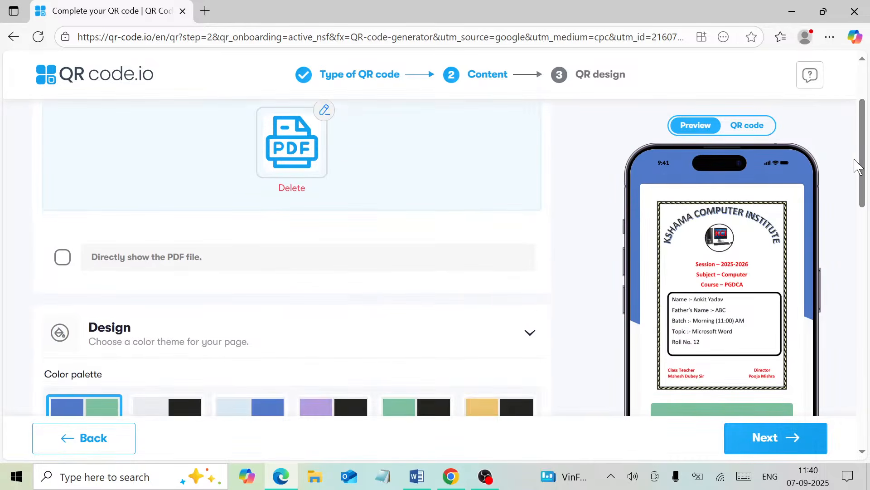
pyautogui.click(787, 445)
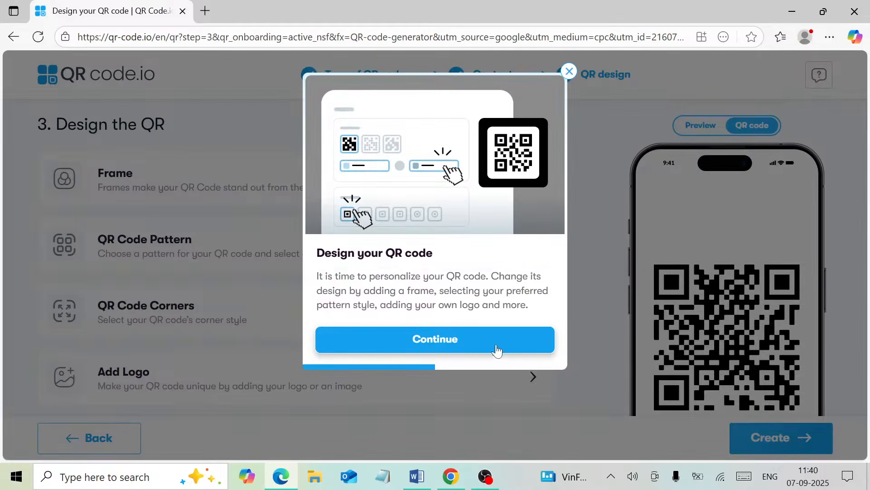
# - Keep the default QR Code Pattern design and create the finished QR code
pyautogui.click(464, 343)
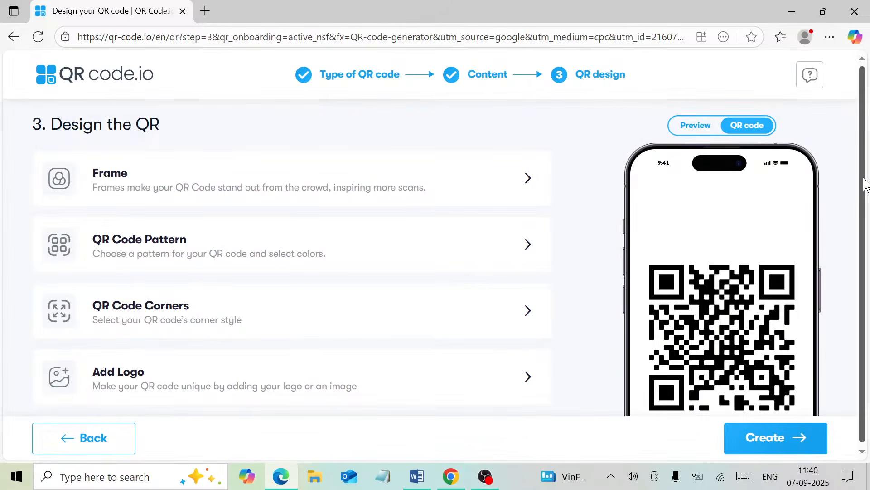
pyautogui.scroll(-1, 865, 183)
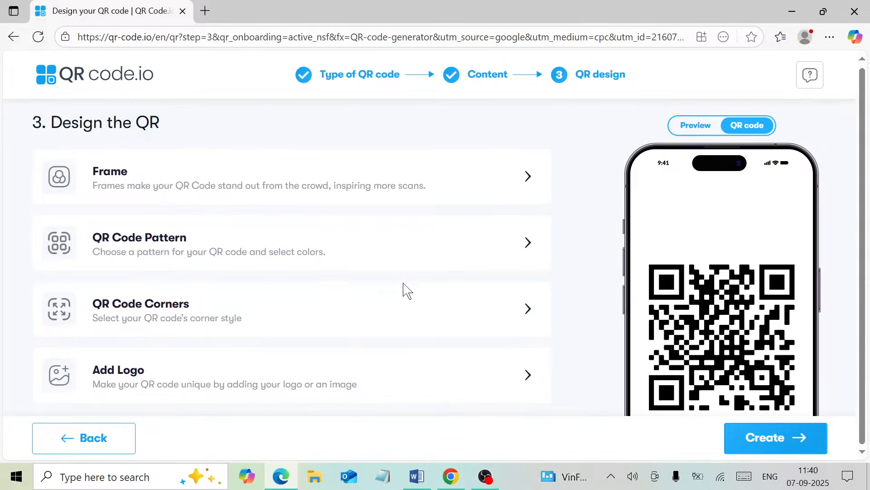
pyautogui.click(363, 255)
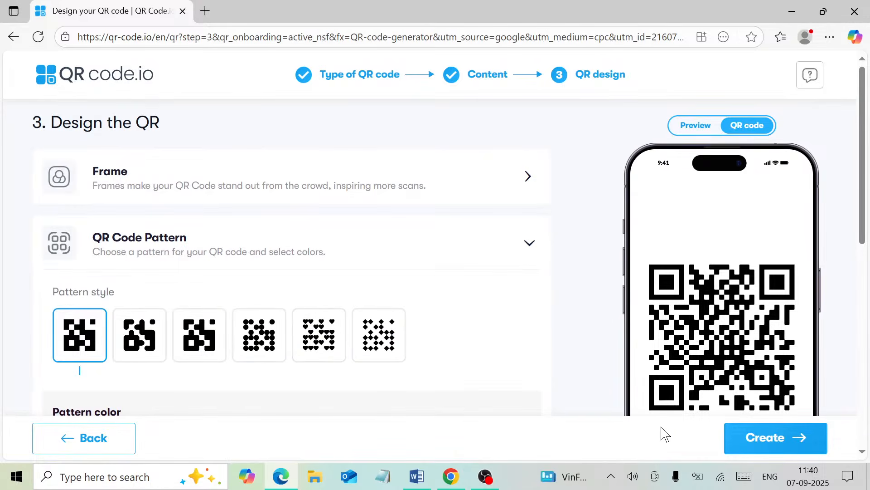
pyautogui.click(762, 441)
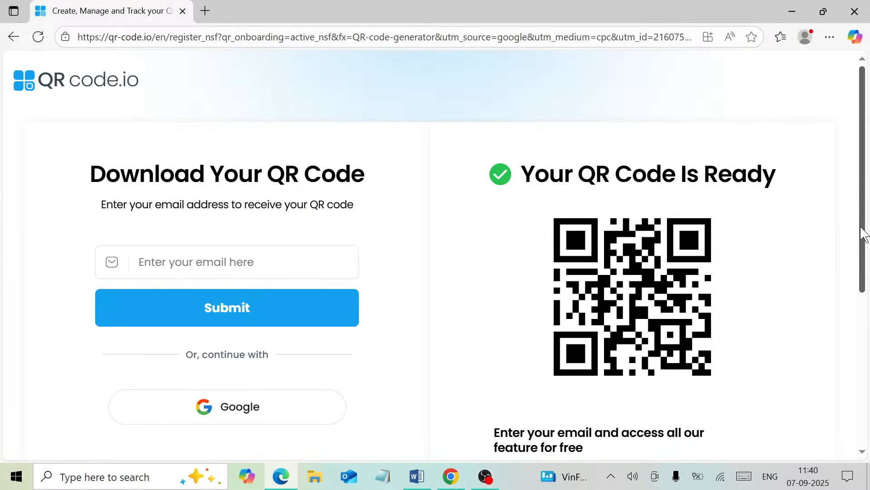
pyautogui.moveTo(861, 229); pyautogui.dragTo(862, 259)
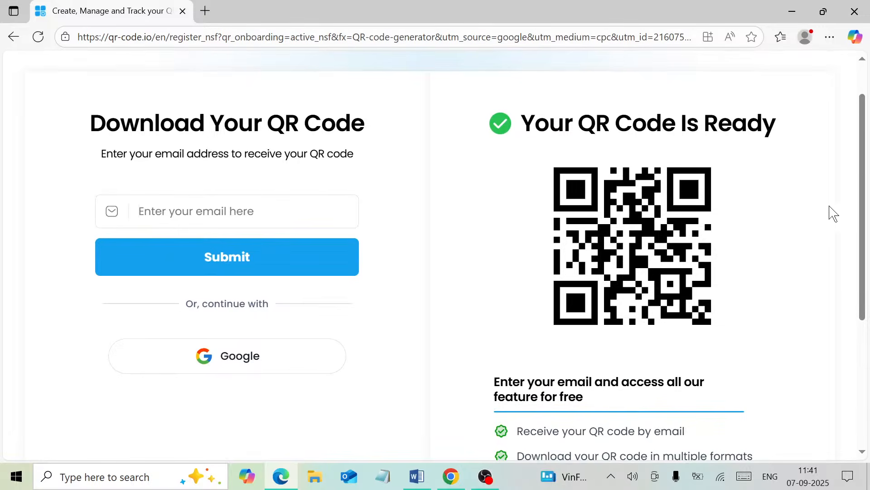
pyautogui.moveTo(865, 206); pyautogui.dragTo(842, 191)
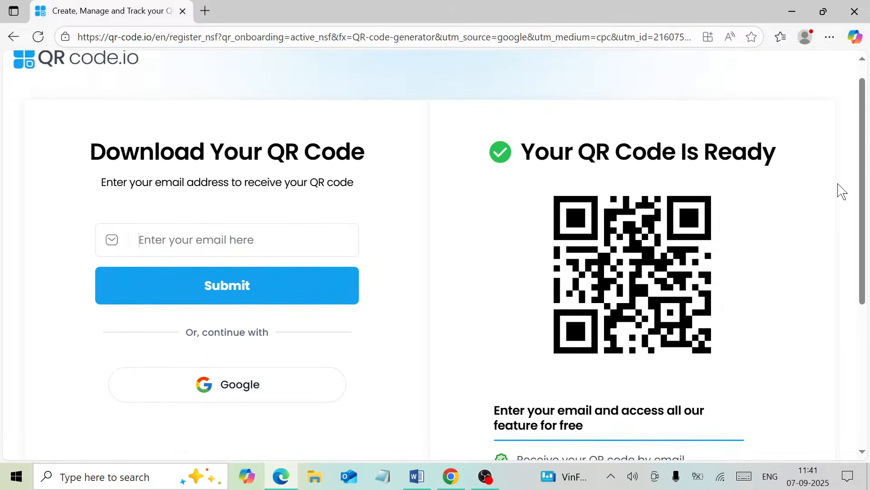